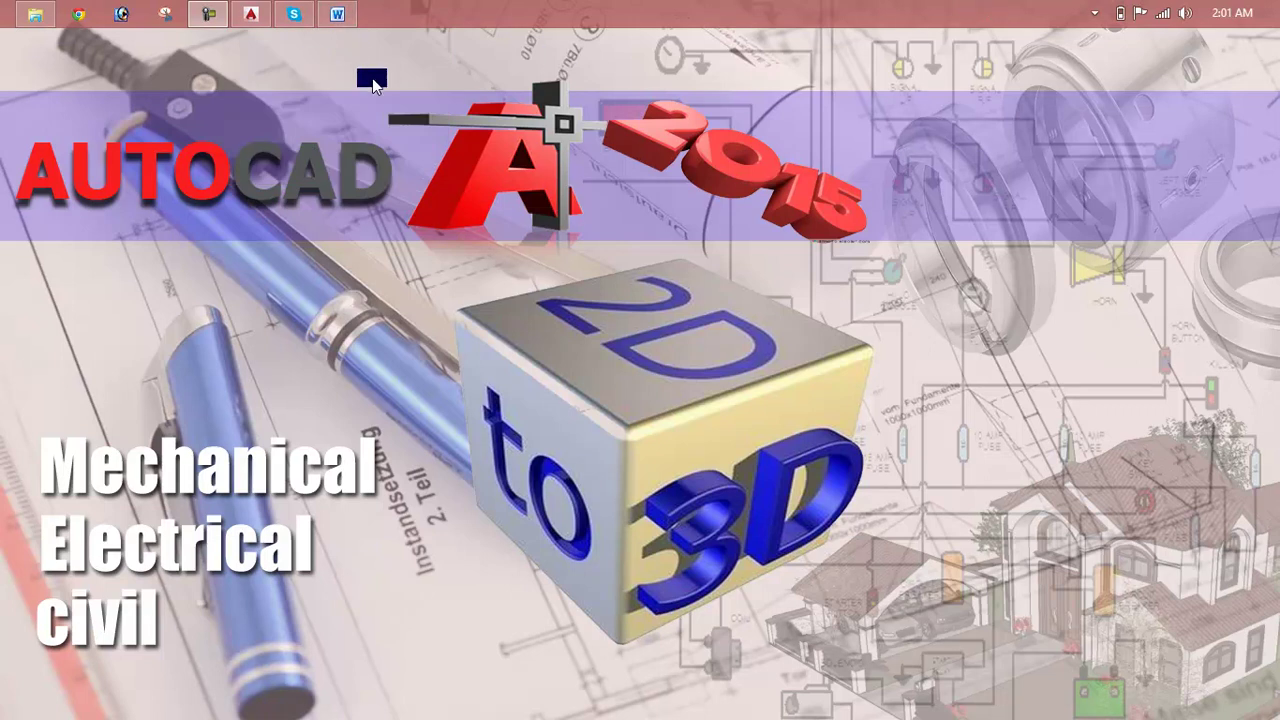
Open the Lesson 17 document in Microsoft Word from the taskbar.
click(337, 14)
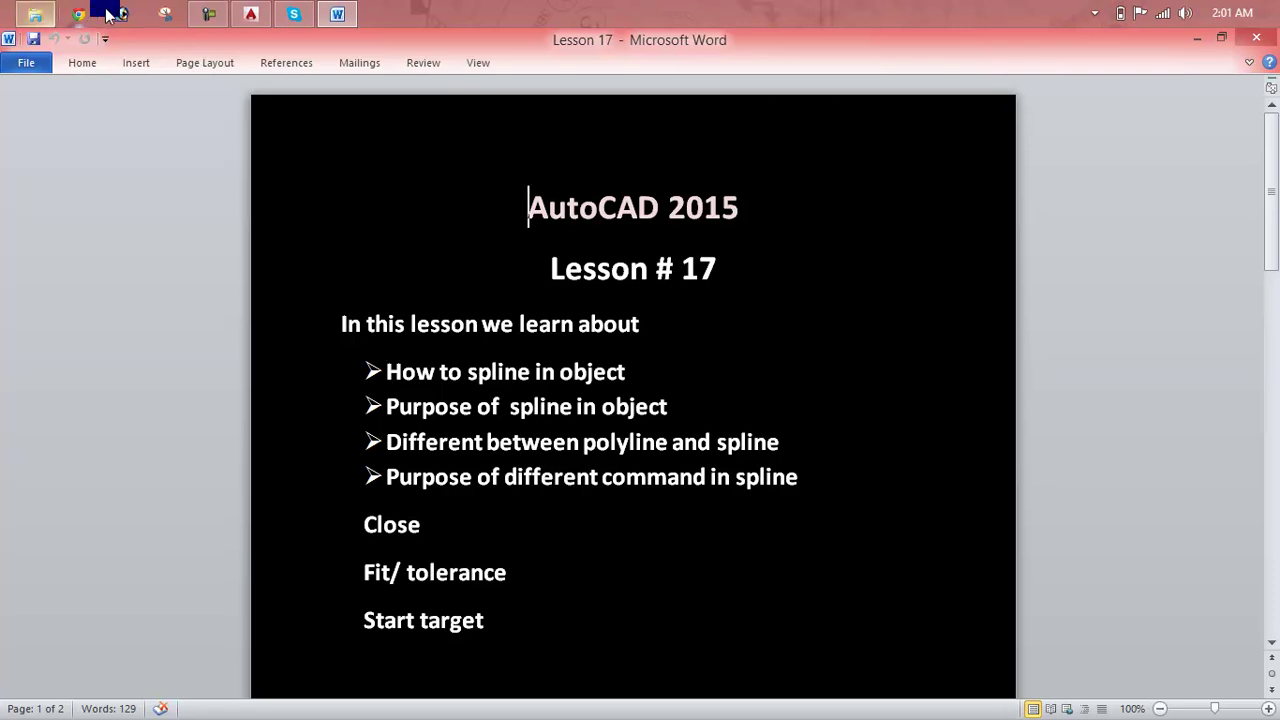
Switch to AutoCAD and review the Spline Fit Points and Control Vertices options under Draw.
click(252, 14)
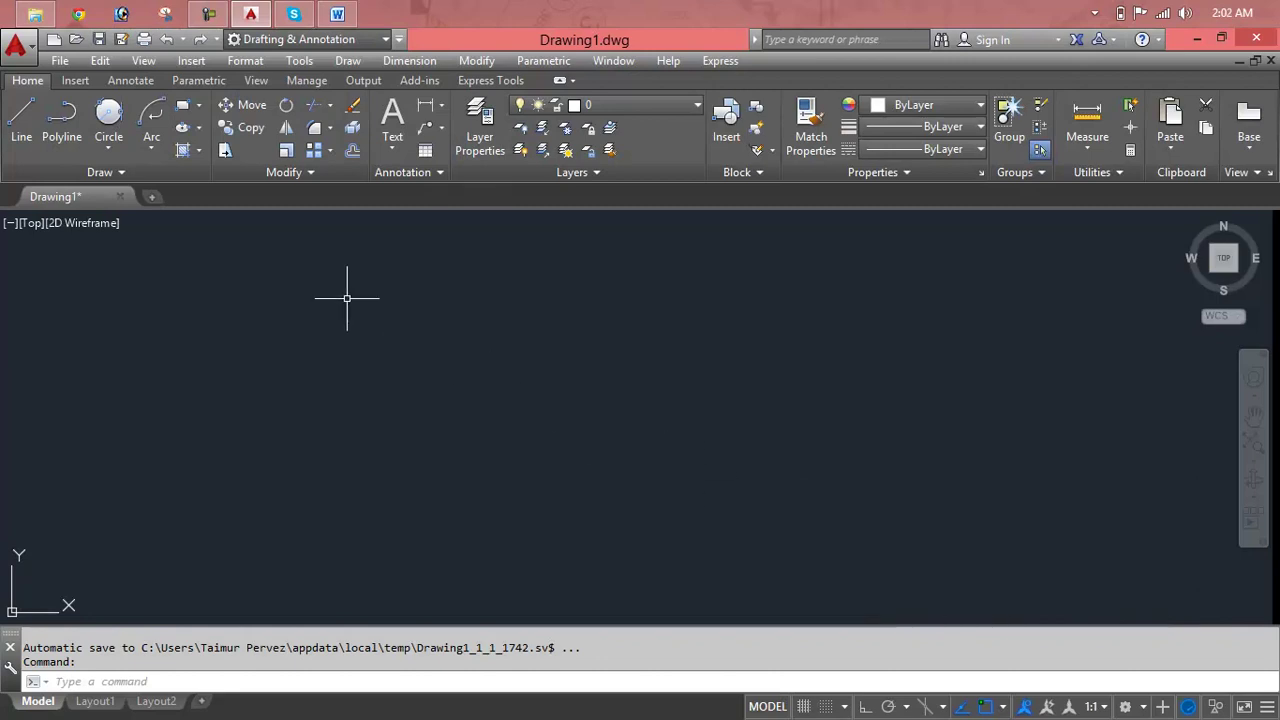
click(137, 181)
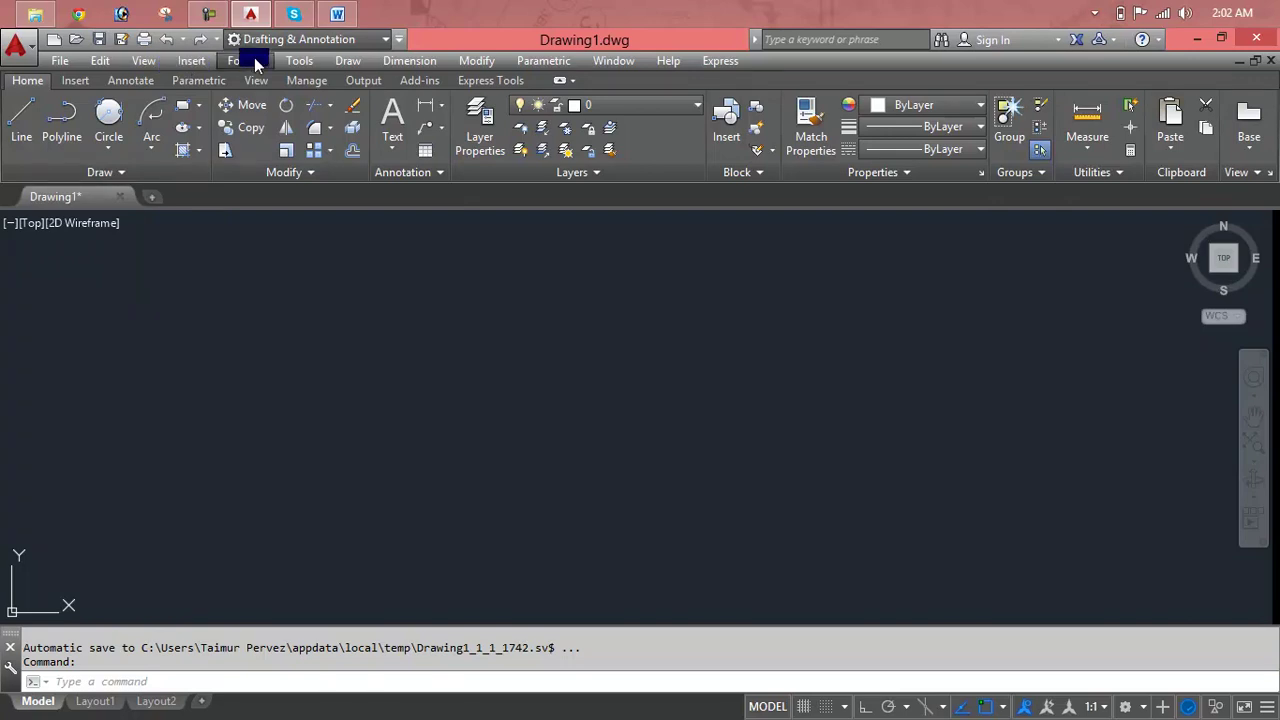
click(345, 61)
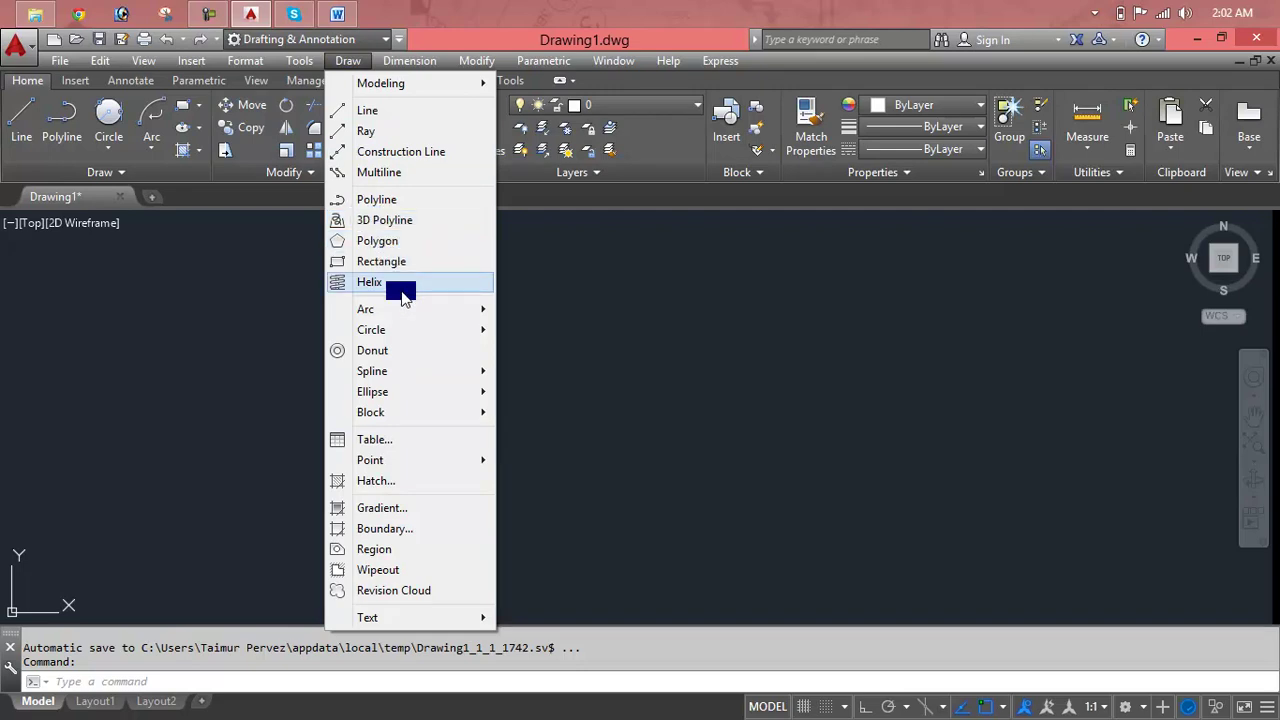
mouse_move(410, 371)
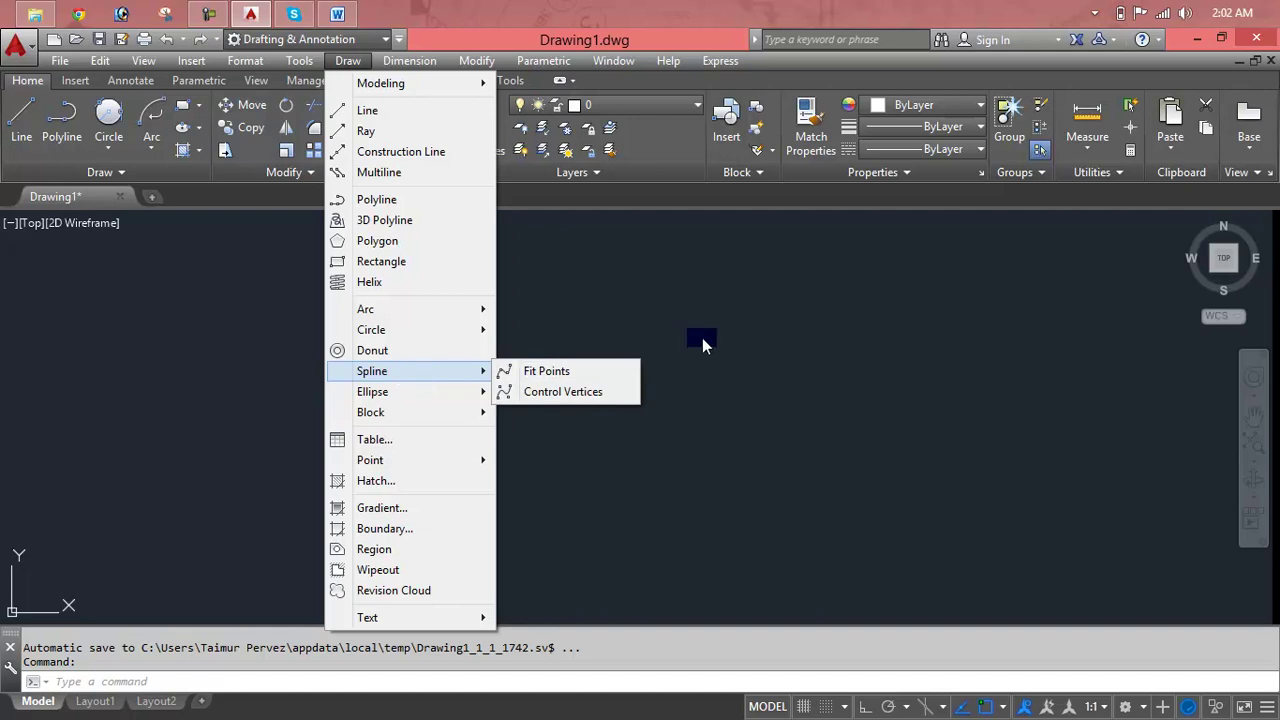
click(676, 346)
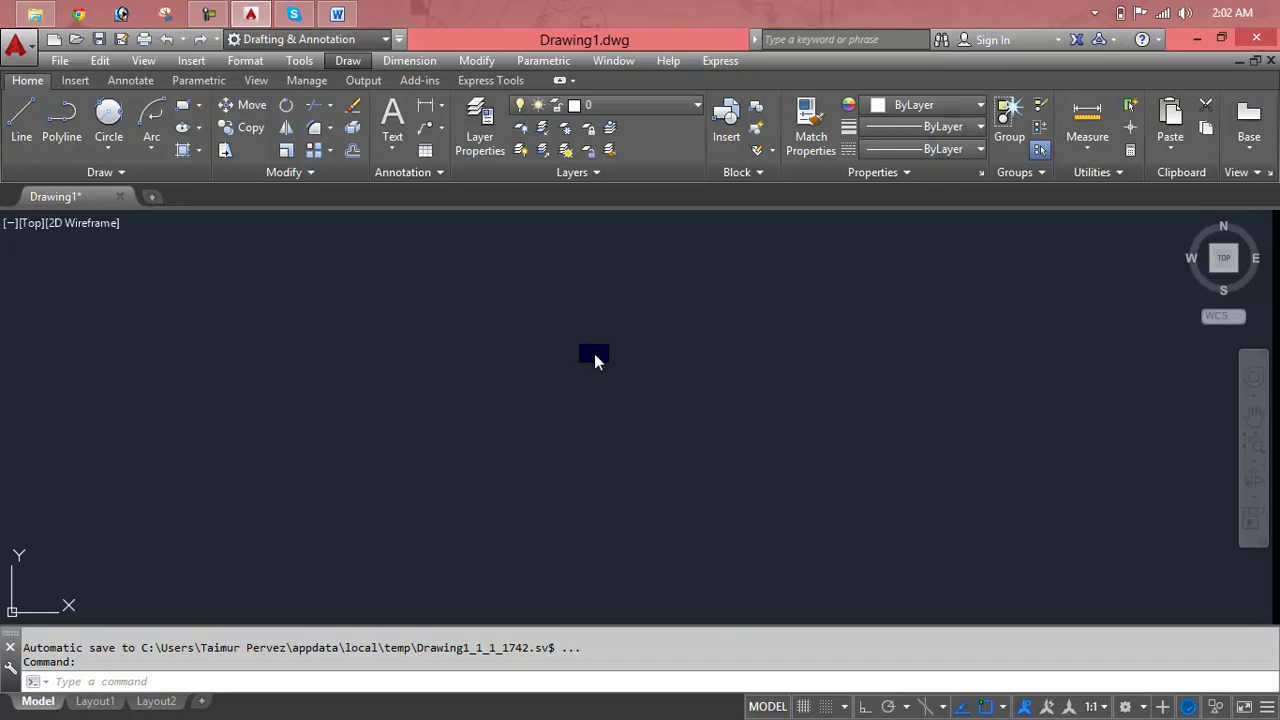
Cancel the stray selection and start the SPLINE command with SPL.
click(594, 358)
text(sp)
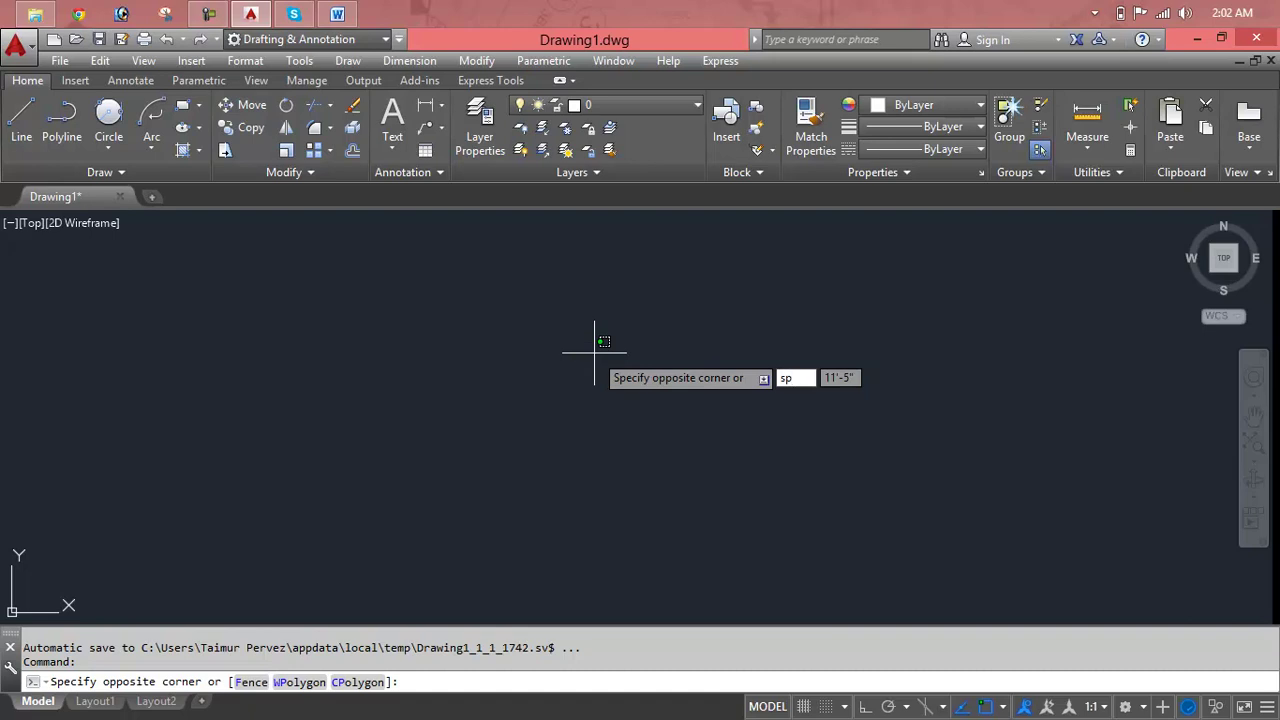
key(Escape)
key(Escape)
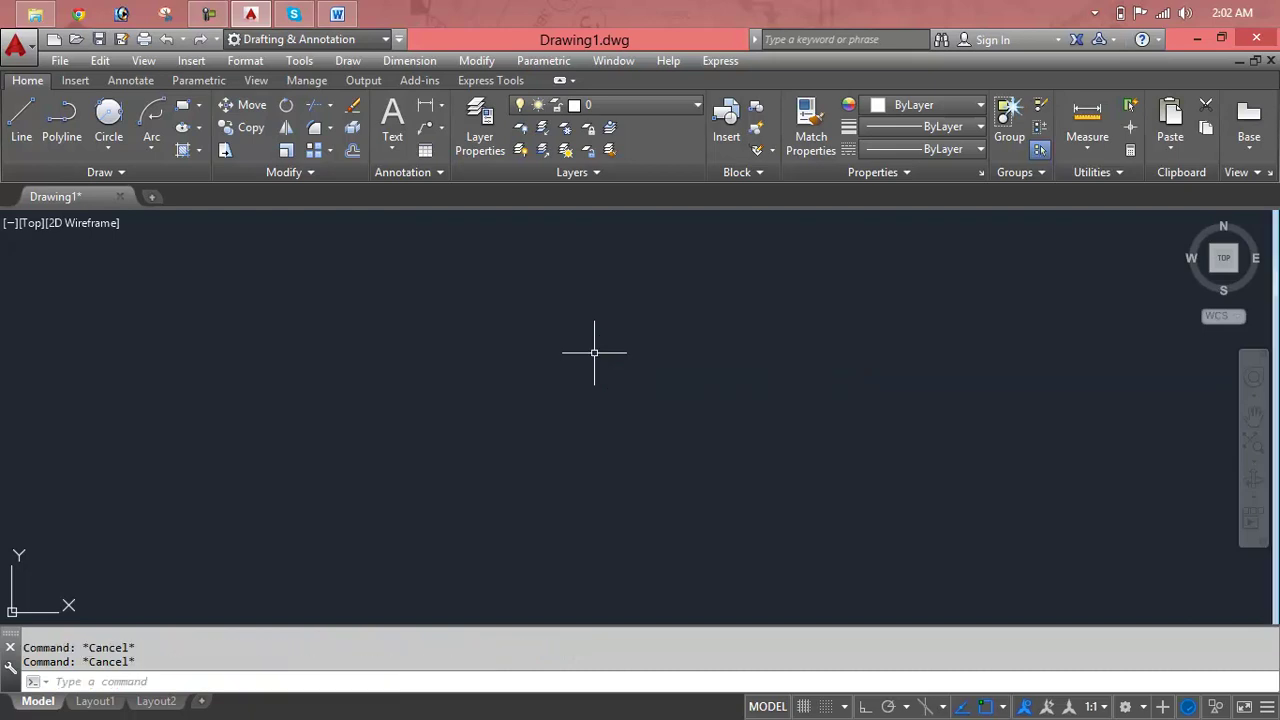
text(SP)
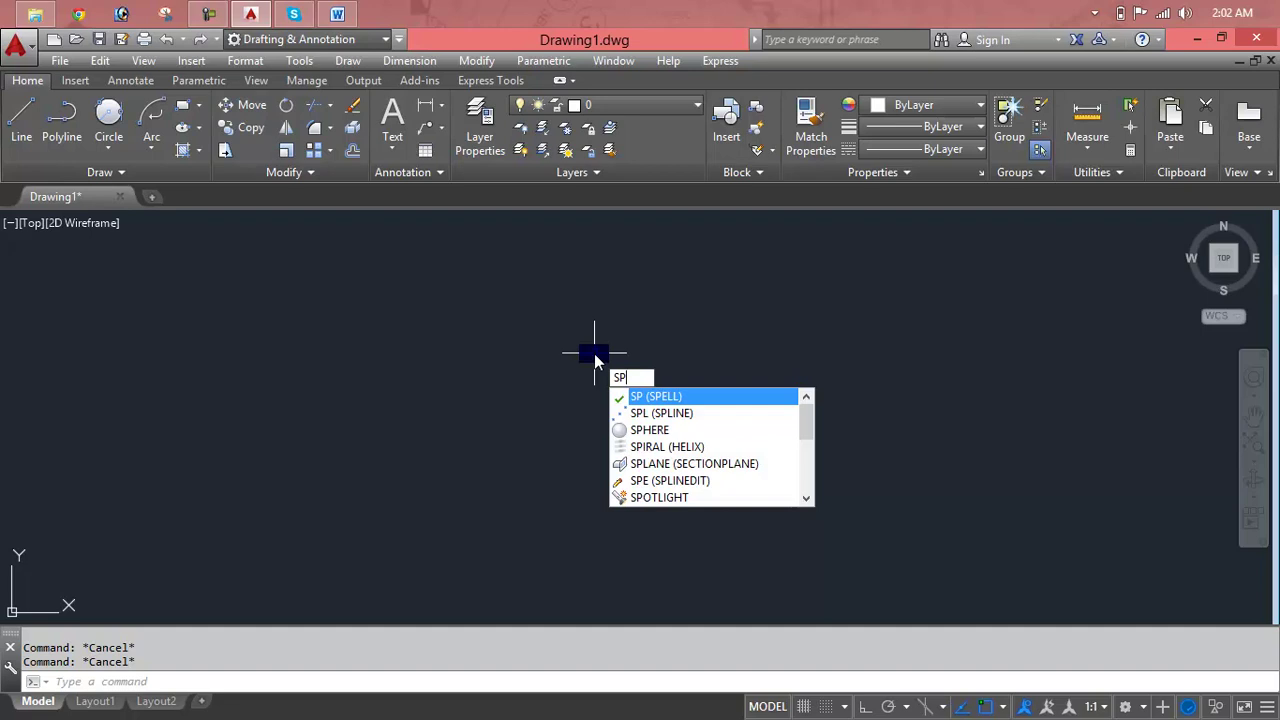
text(L)
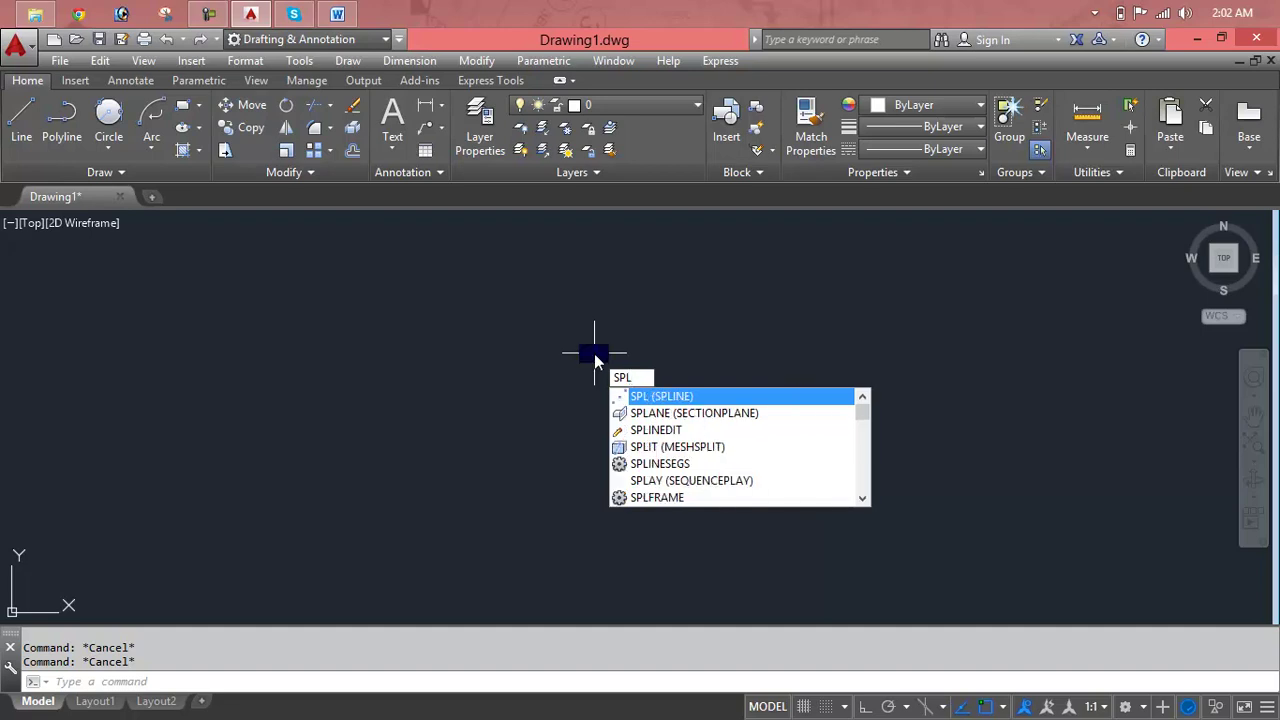
key(Return)
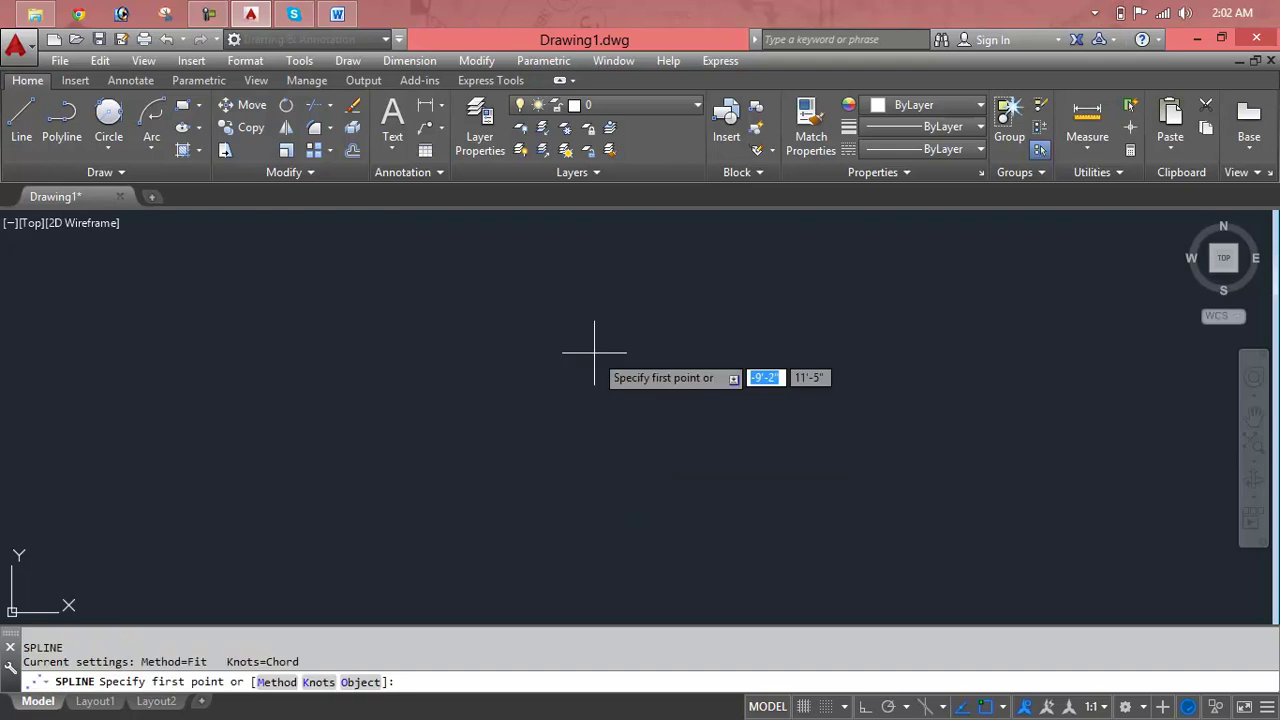
click(170, 465)
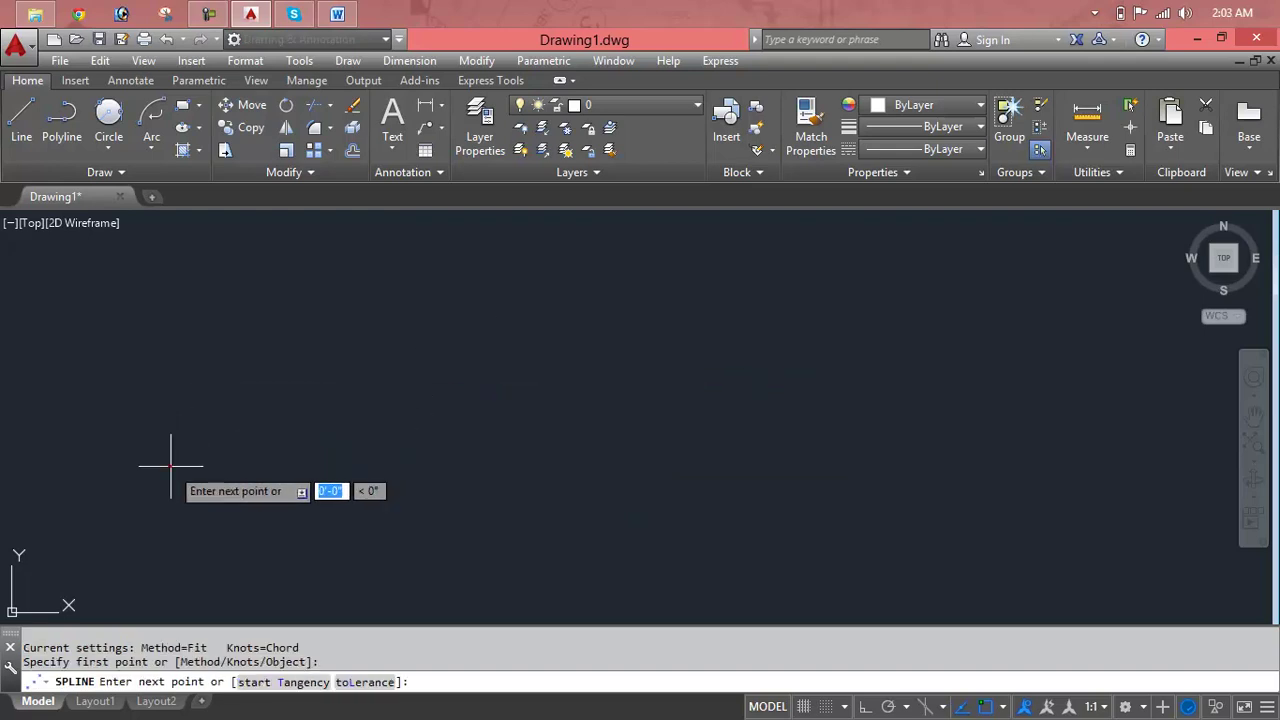
click(258, 401)
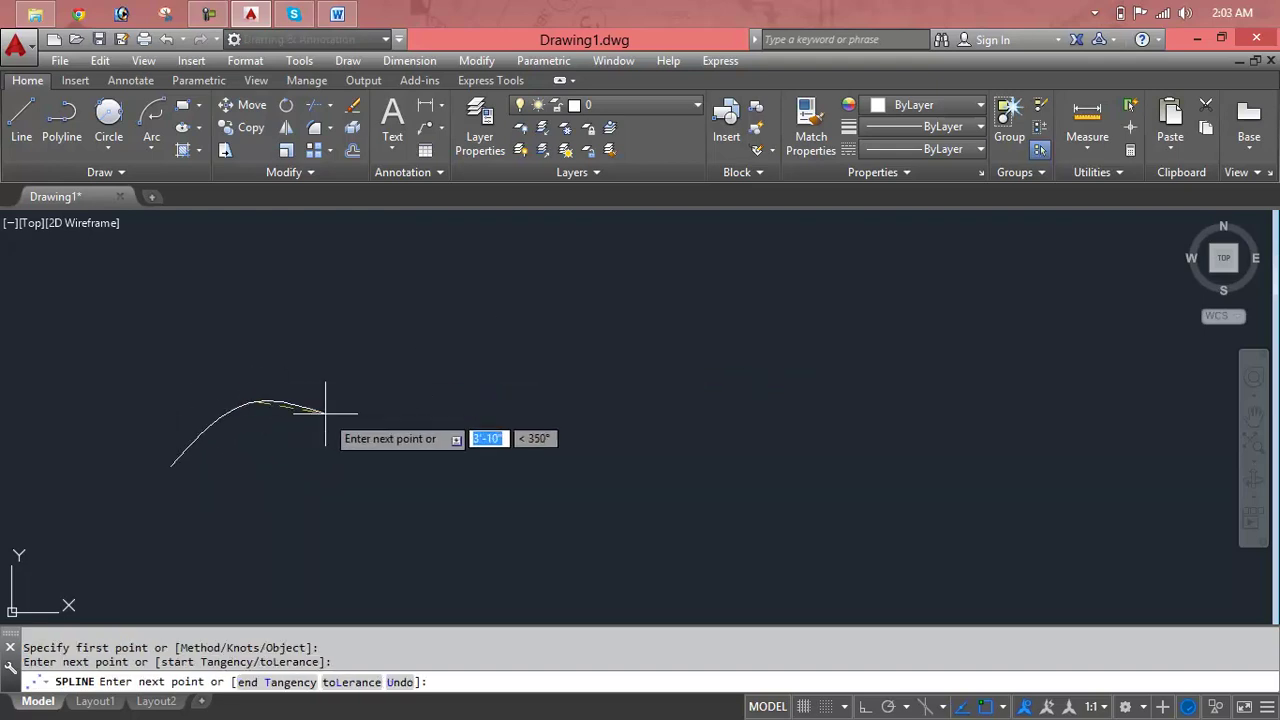
click(400, 490)
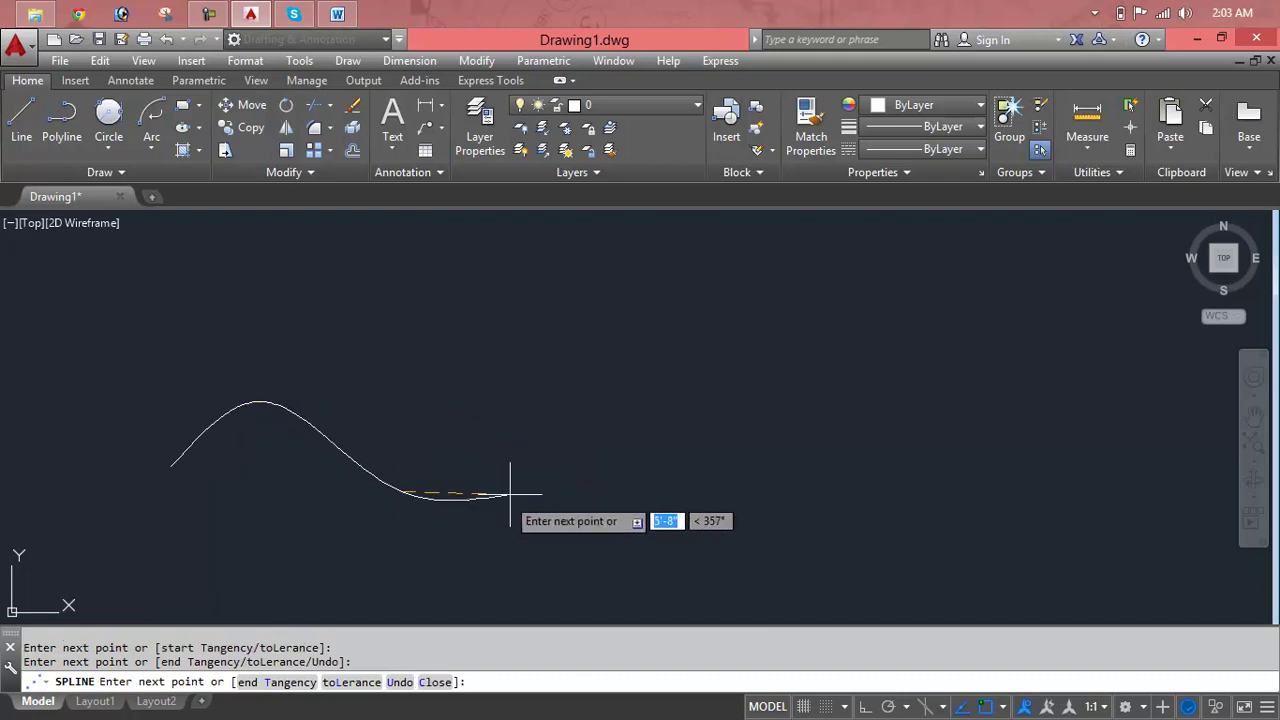
click(546, 402)
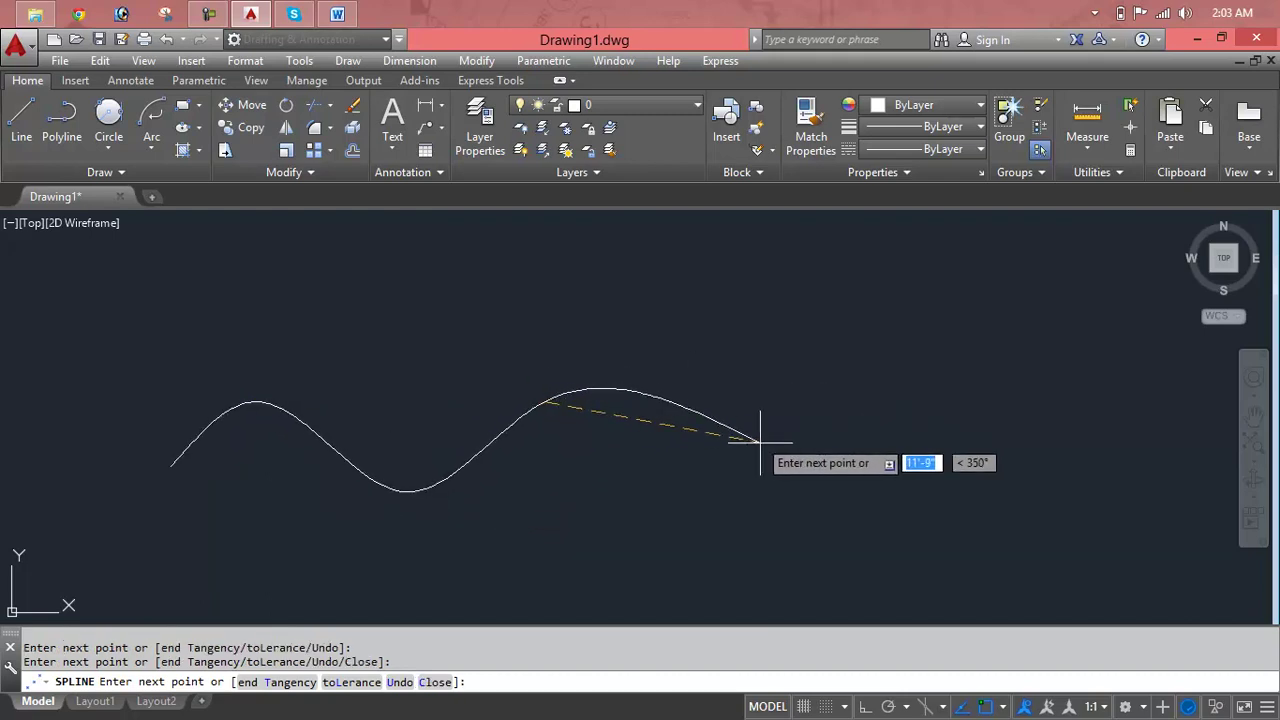
click(783, 513)
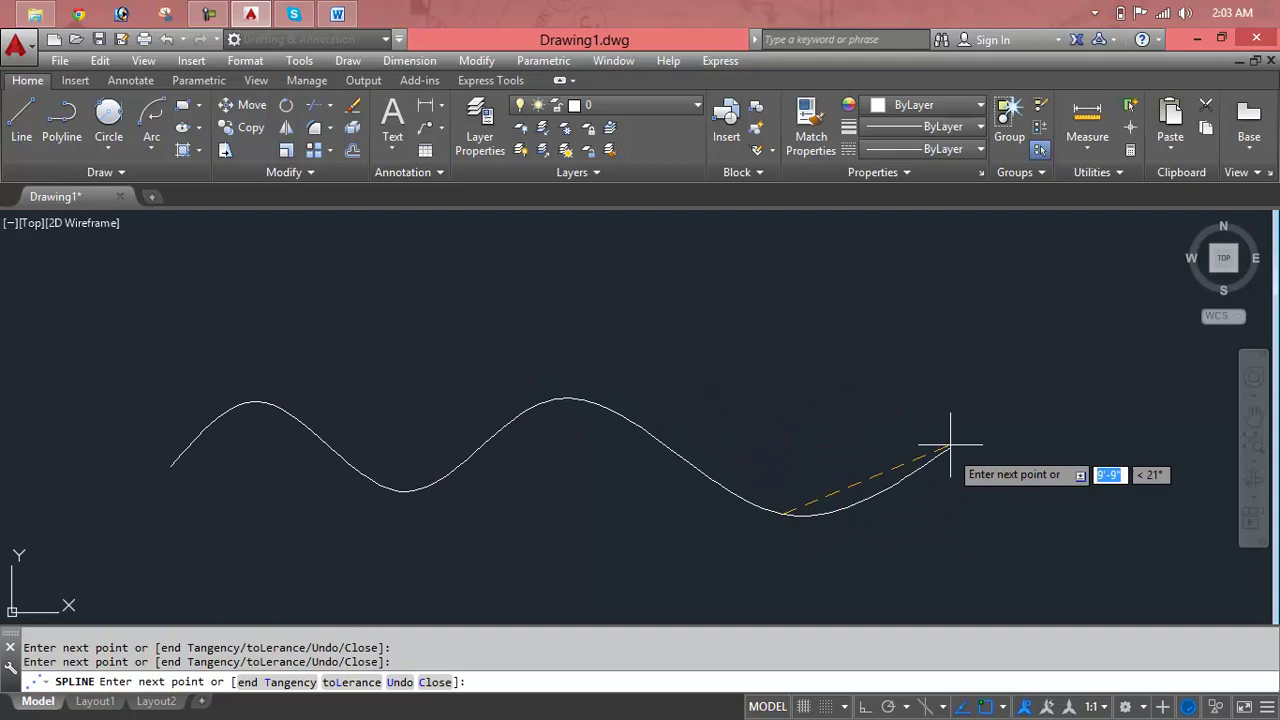
click(937, 354)
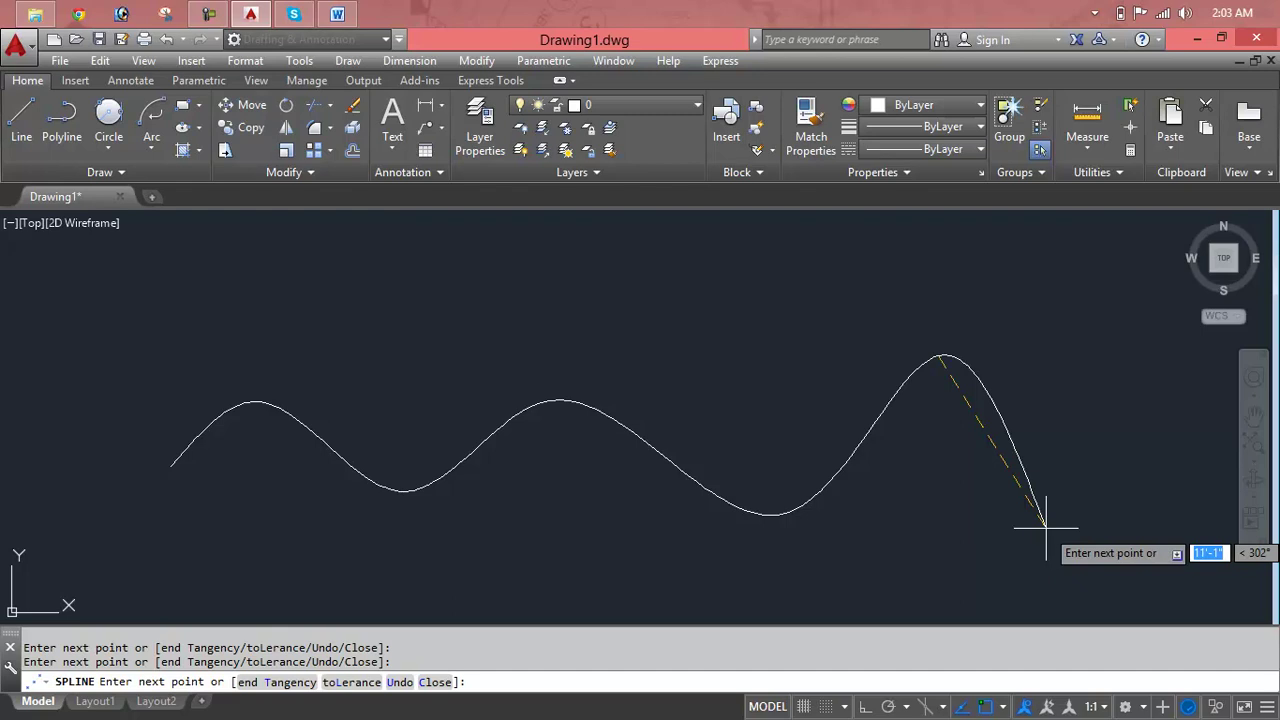
text(u)
key(Return)
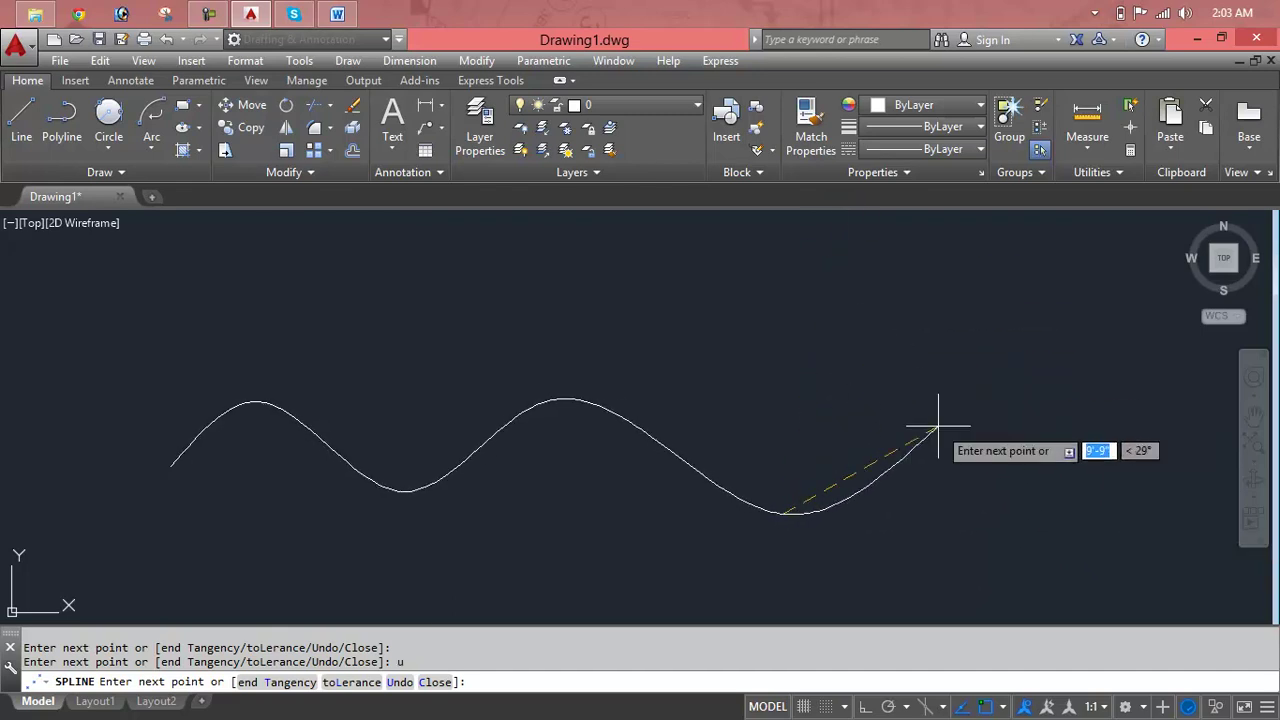
text(u)
key(Return)
text(u)
key(Return)
text(u)
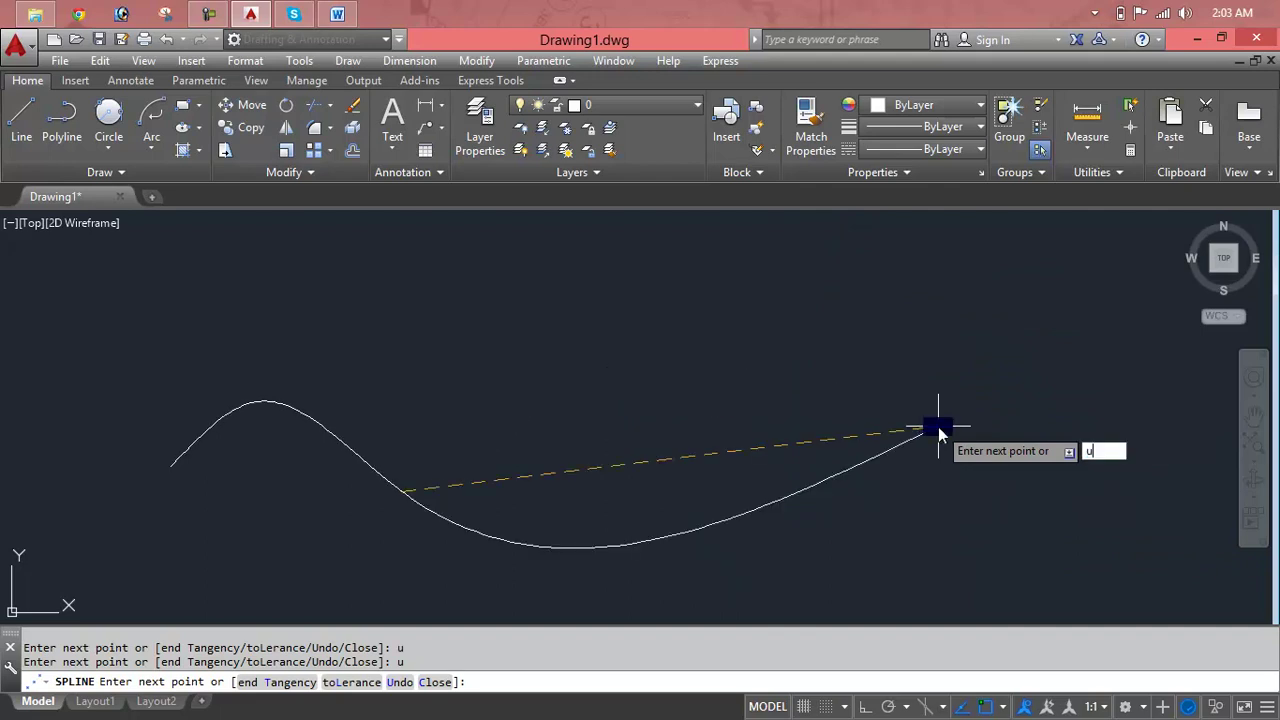
key(Return)
text(u)
key(Return)
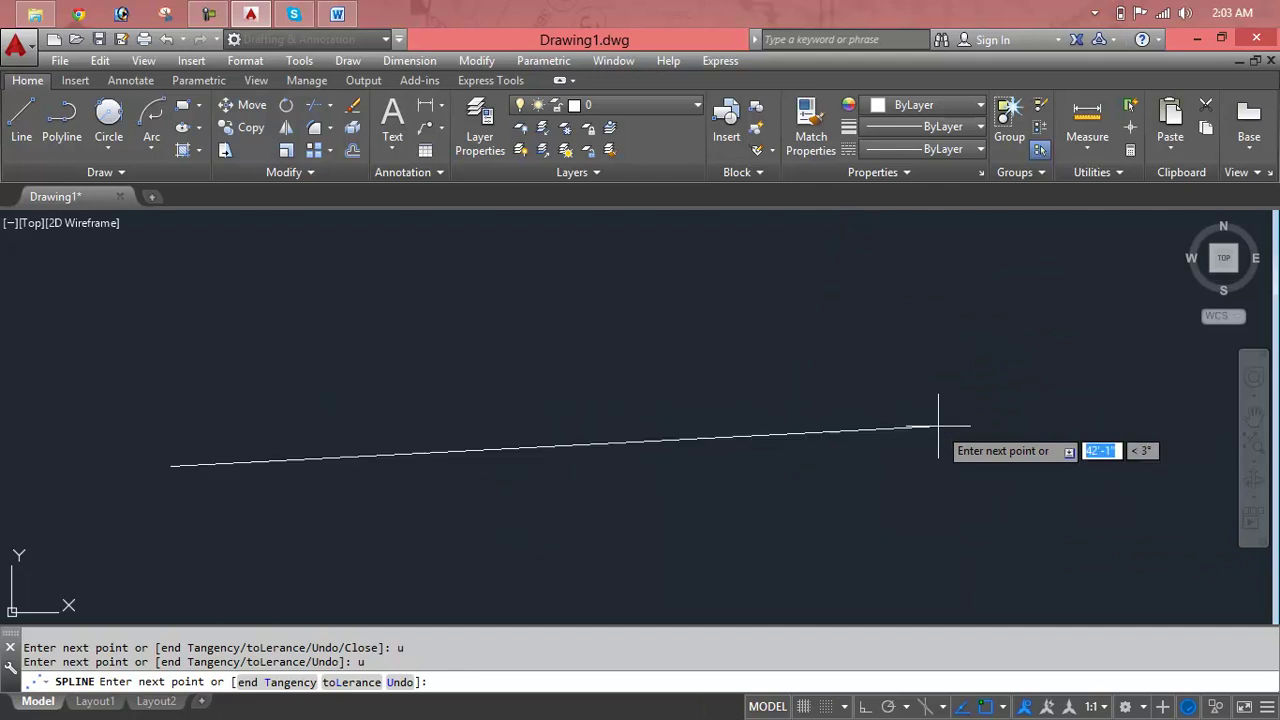
text(u)
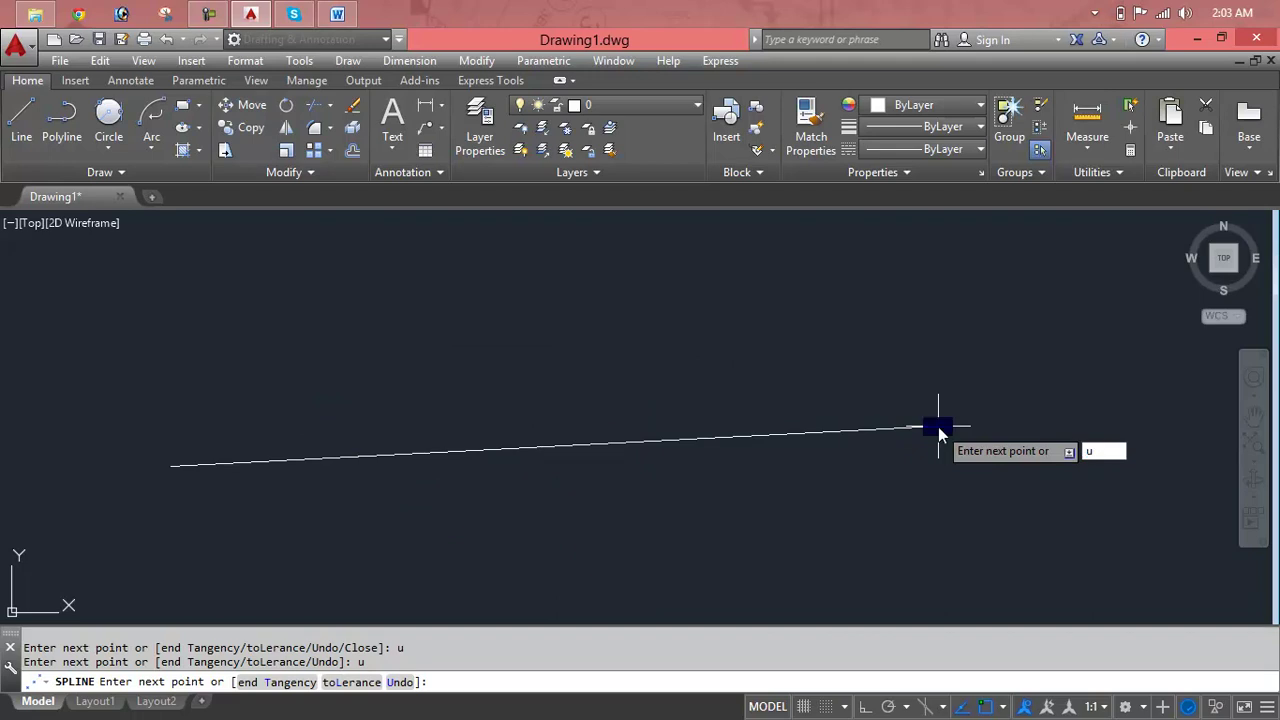
key(BackSpace)
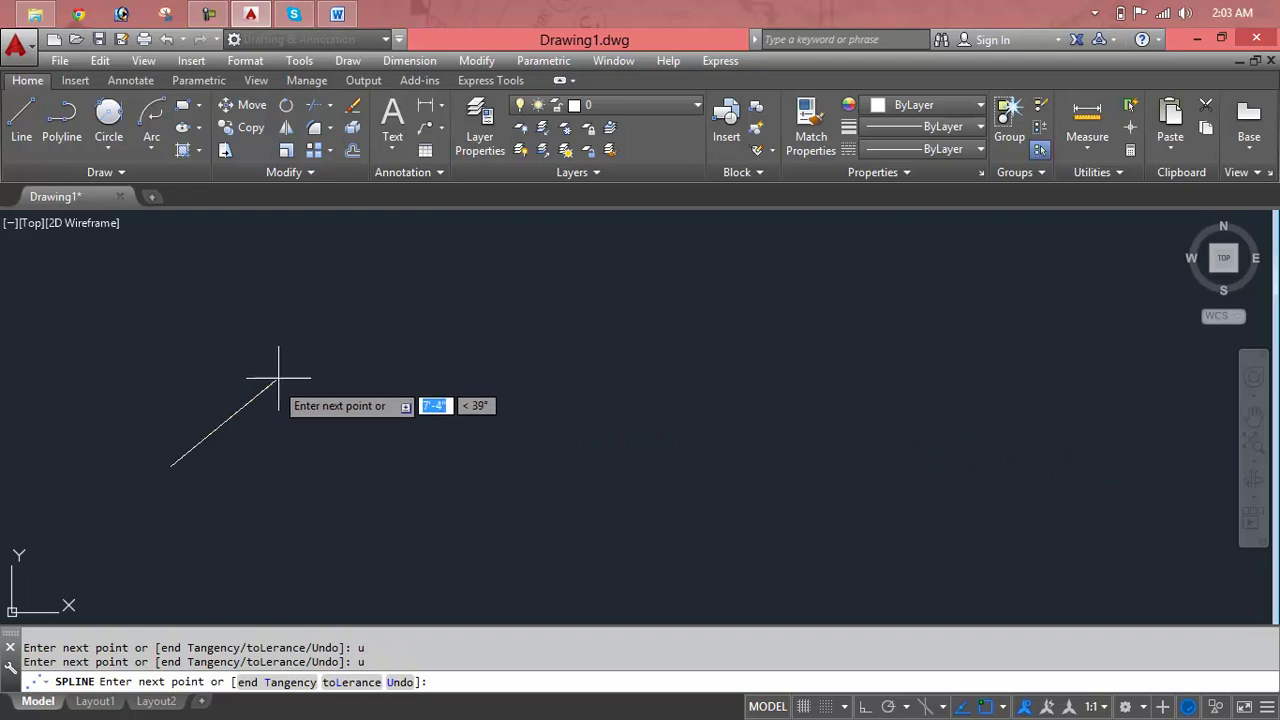
click(308, 341)
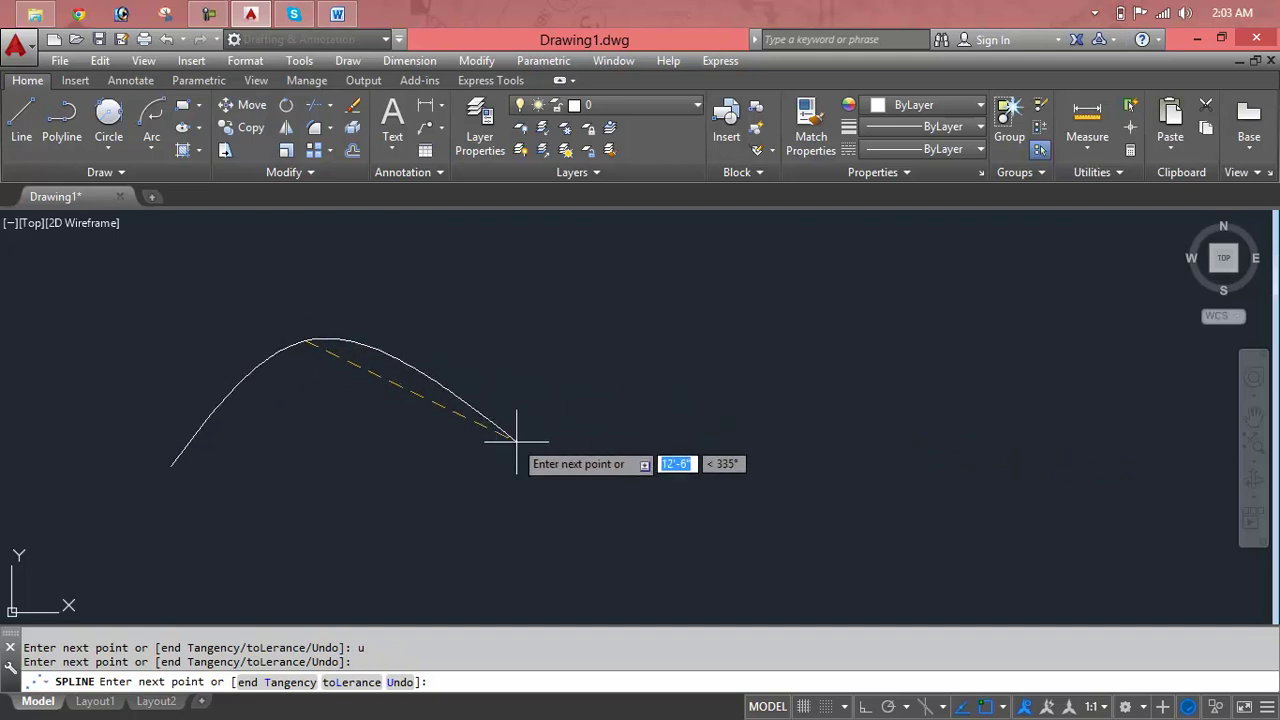
click(557, 478)
click(795, 332)
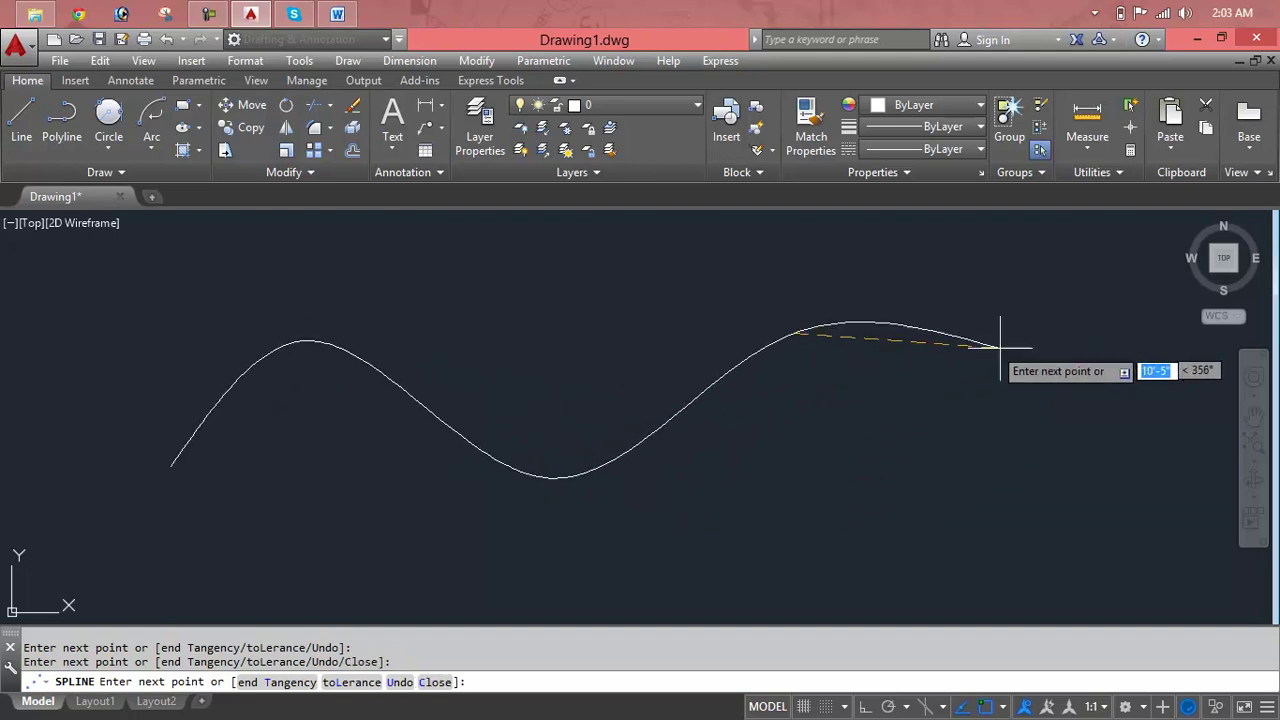
click(1080, 490)
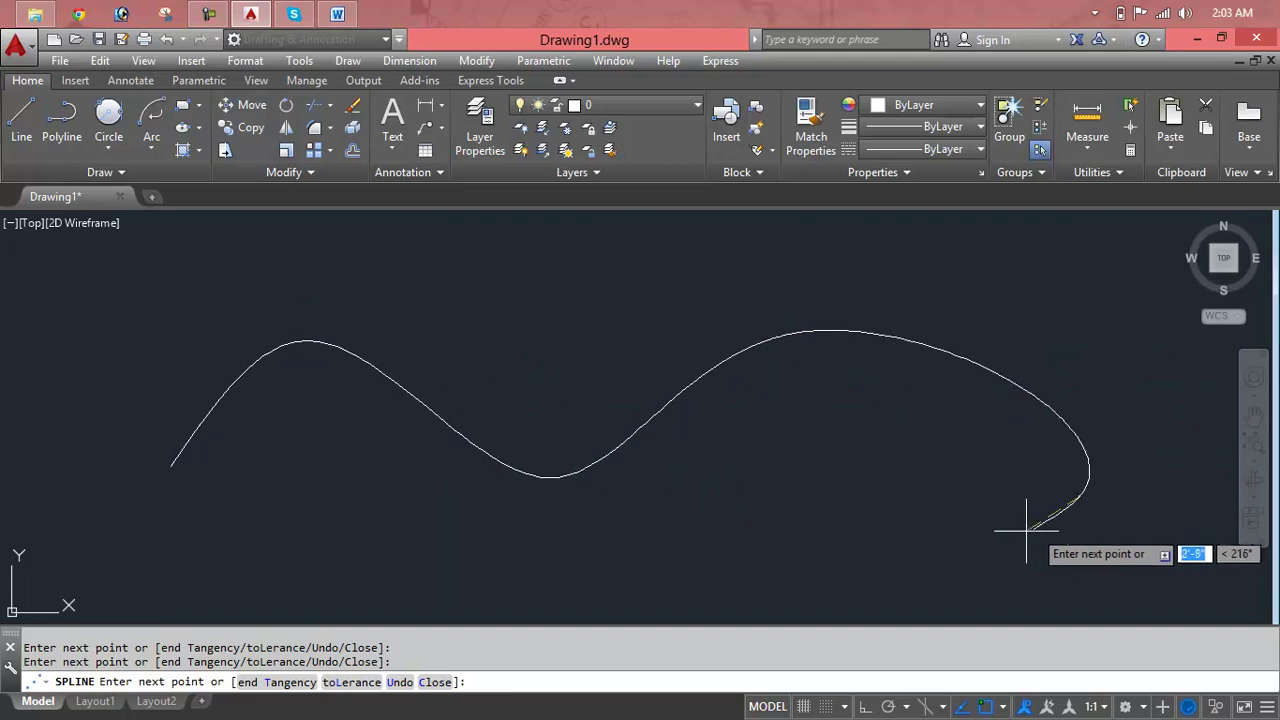
text(c)
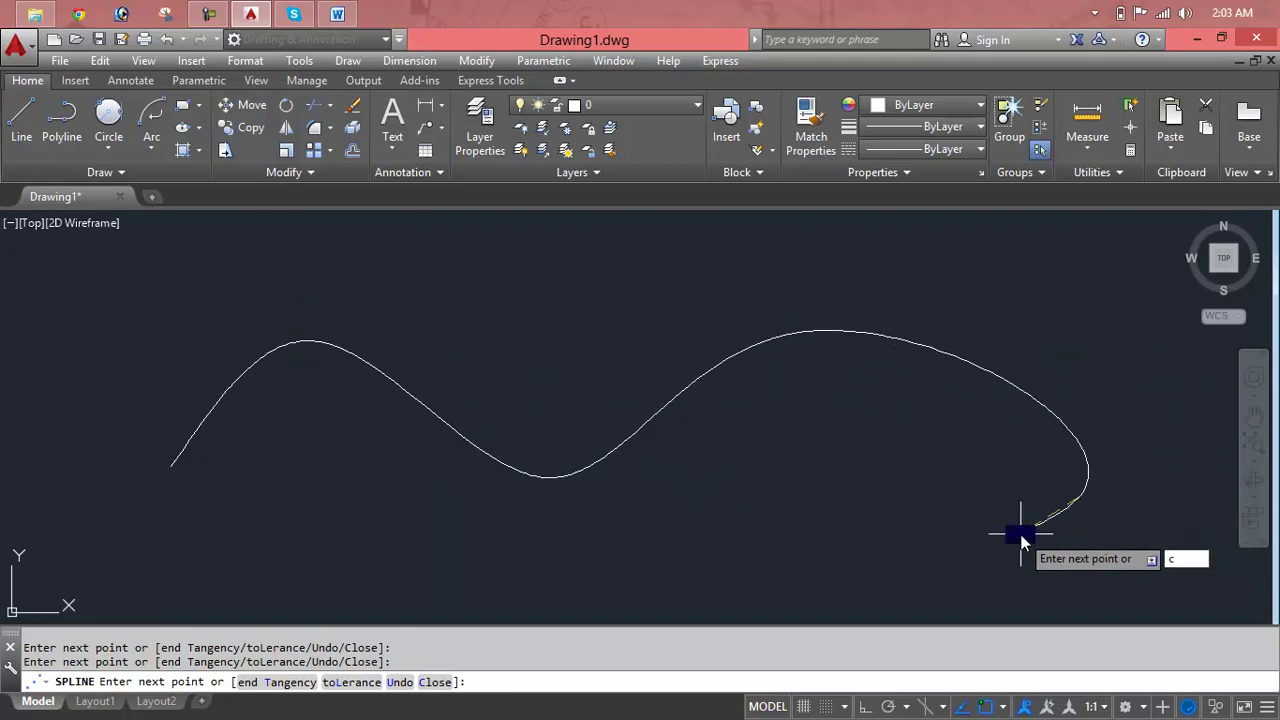
key(Return)
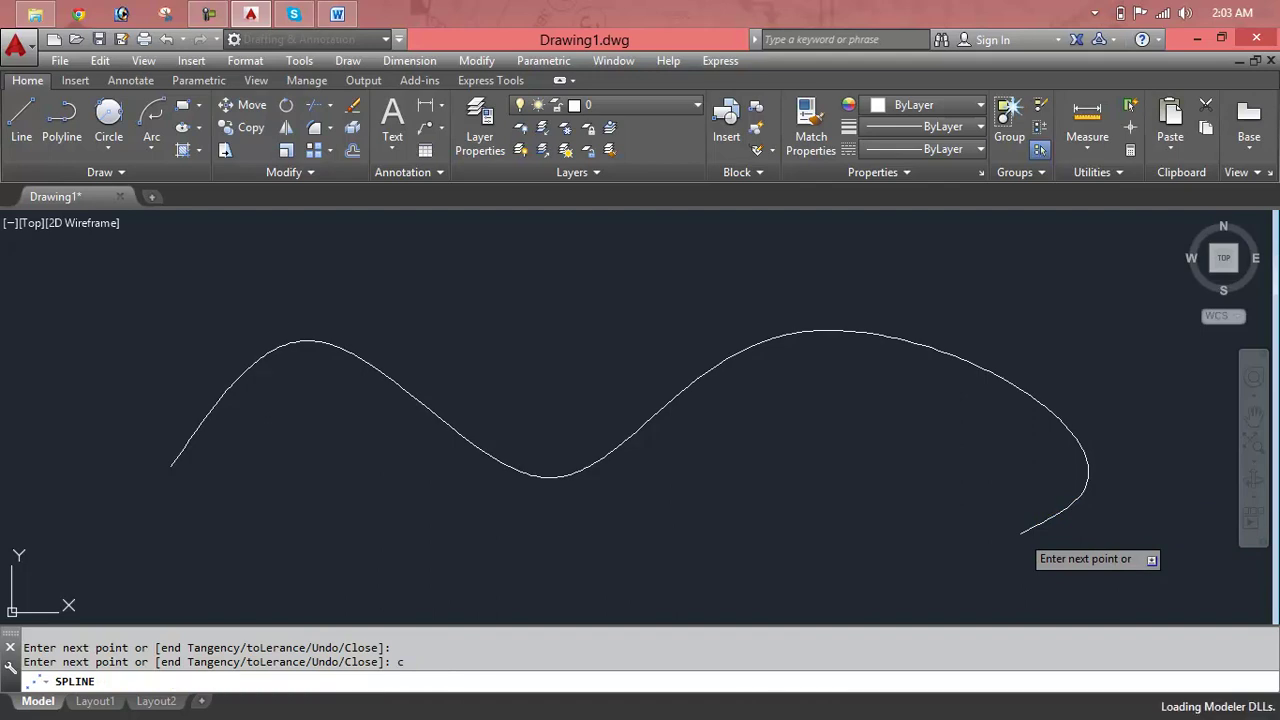
mouse_move(651, 553)
middle_down()
mouse_move(663, 533)
mouse_move(603, 382)
middle_up()
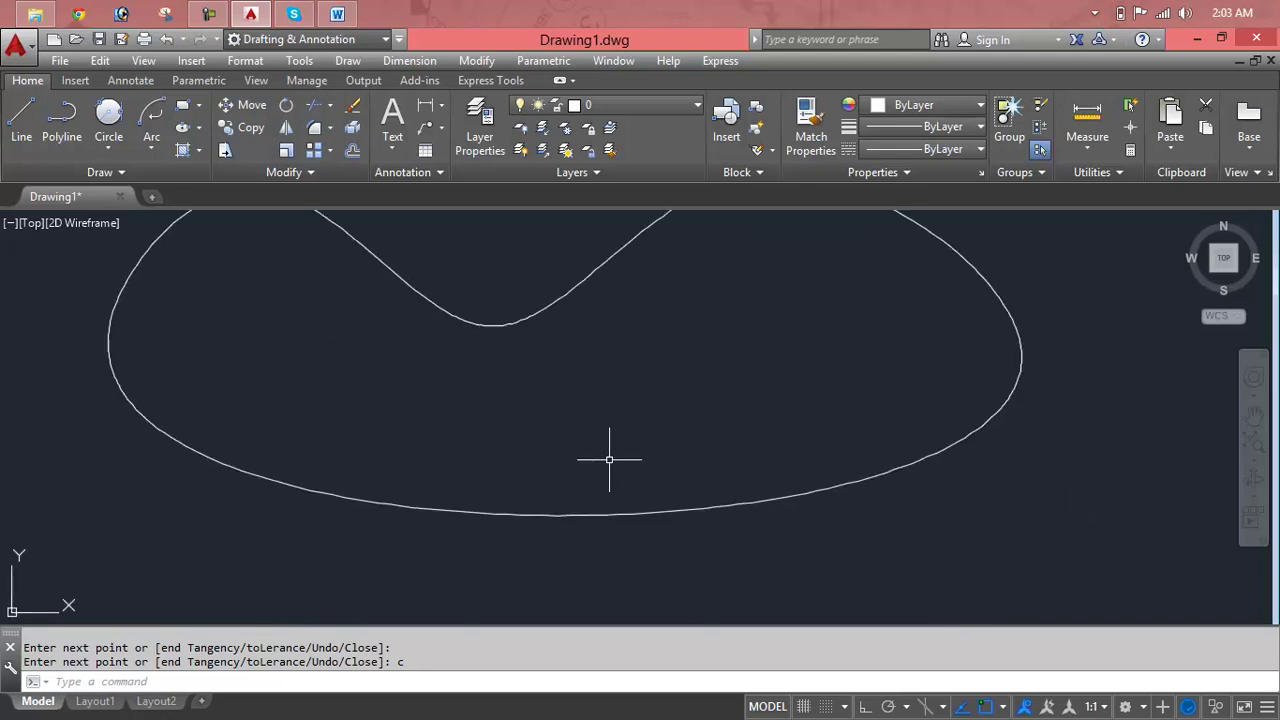
key(ctrl+z)
key(ctrl+z)
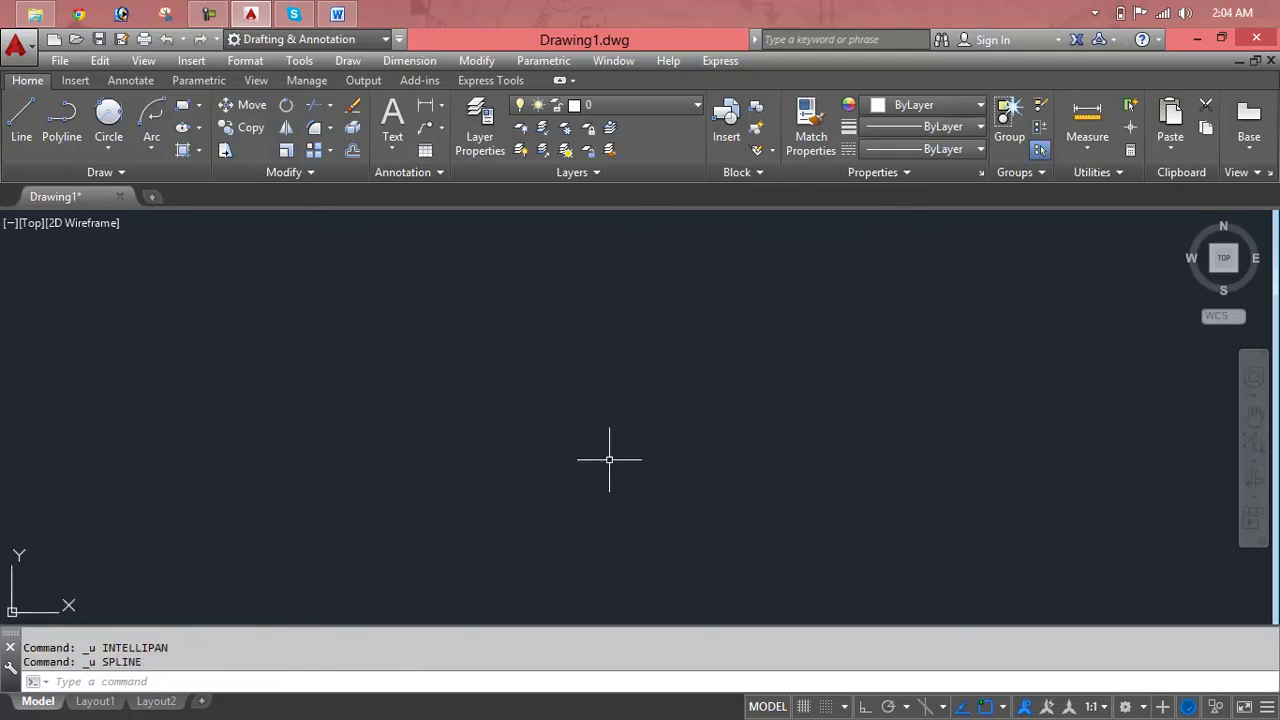
Draw a spline through seven wavy fit points and close it with the C option.
key(Escape)
key(Escape)
text(spl)
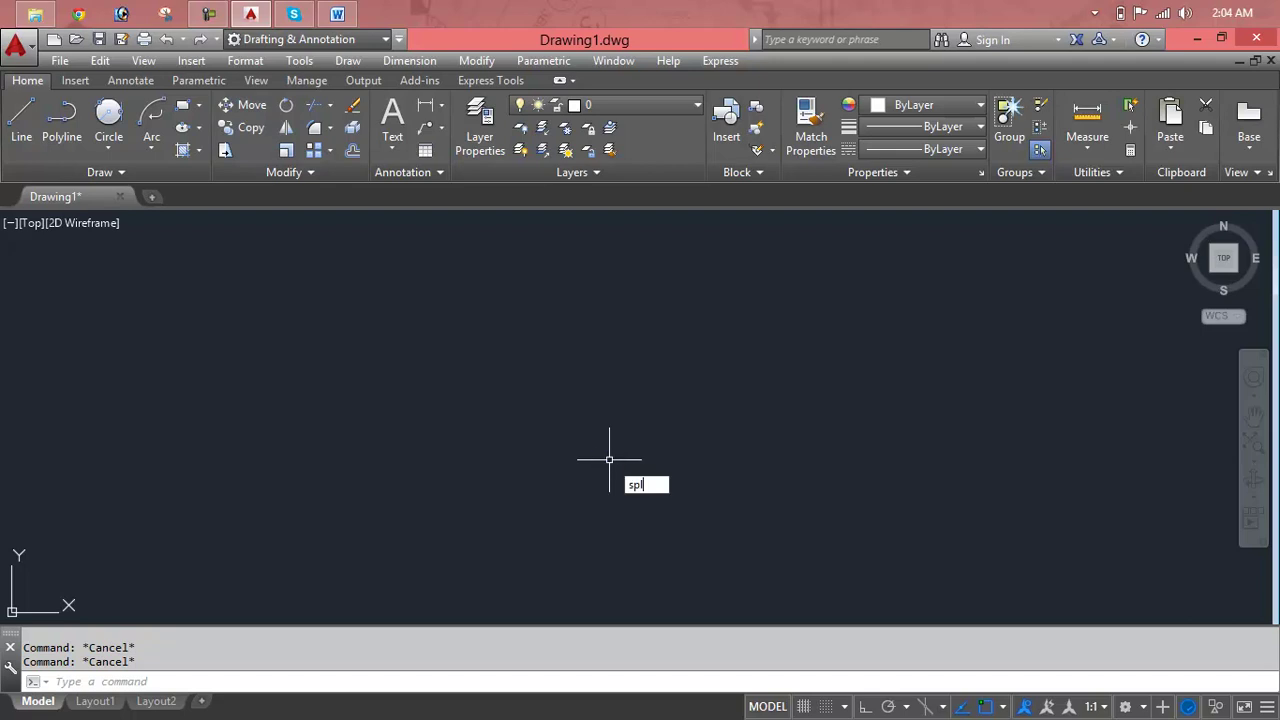
key(Return)
click(237, 408)
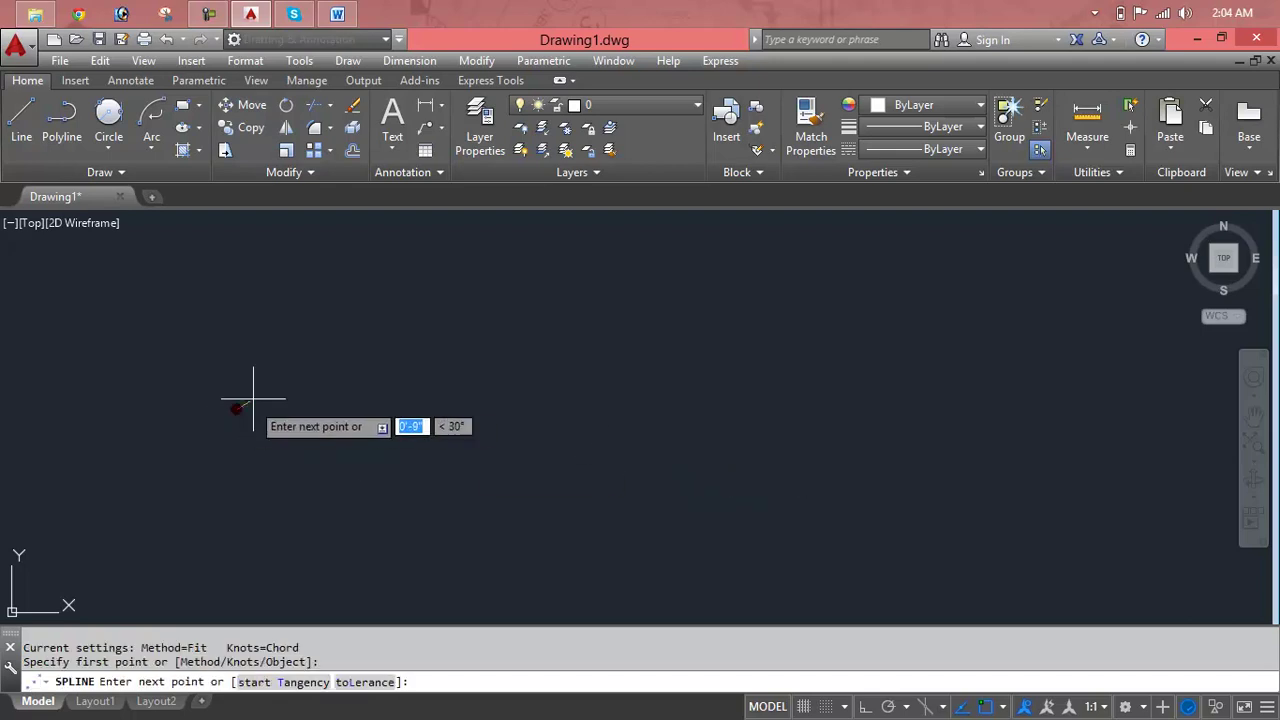
click(308, 365)
click(368, 424)
click(449, 356)
click(590, 336)
click(595, 444)
click(756, 331)
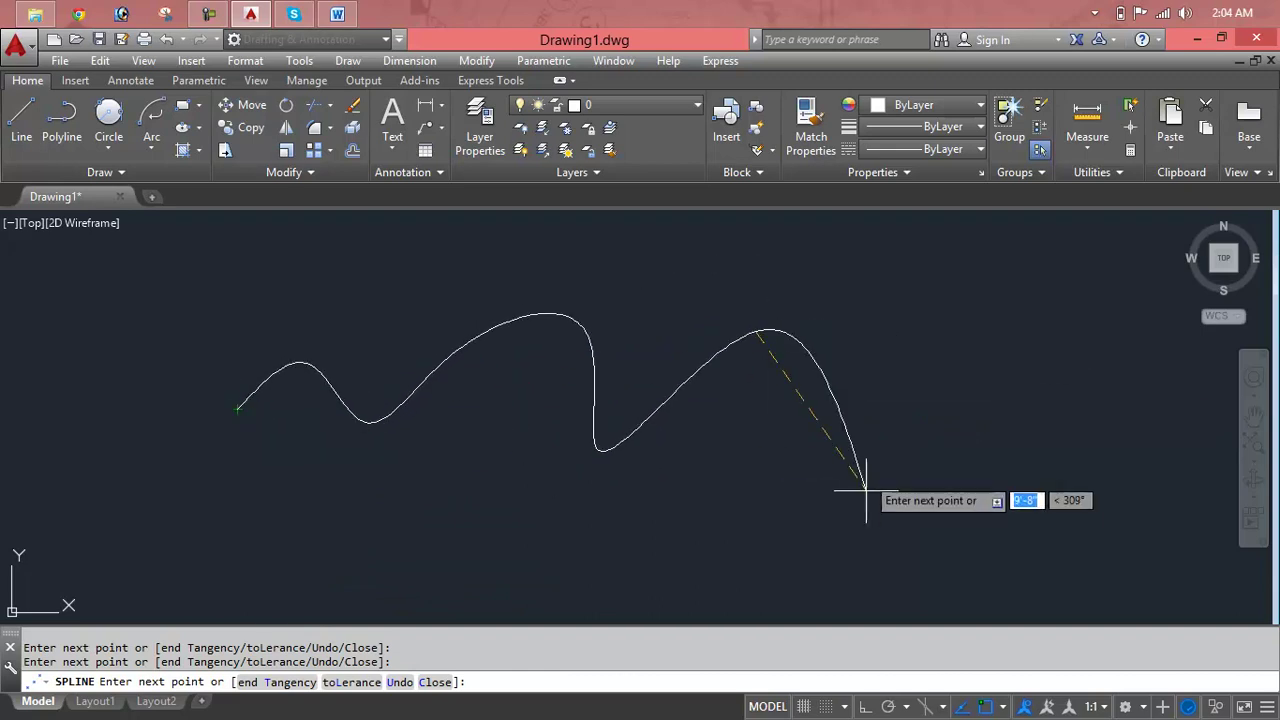
text(c)
key(Return)
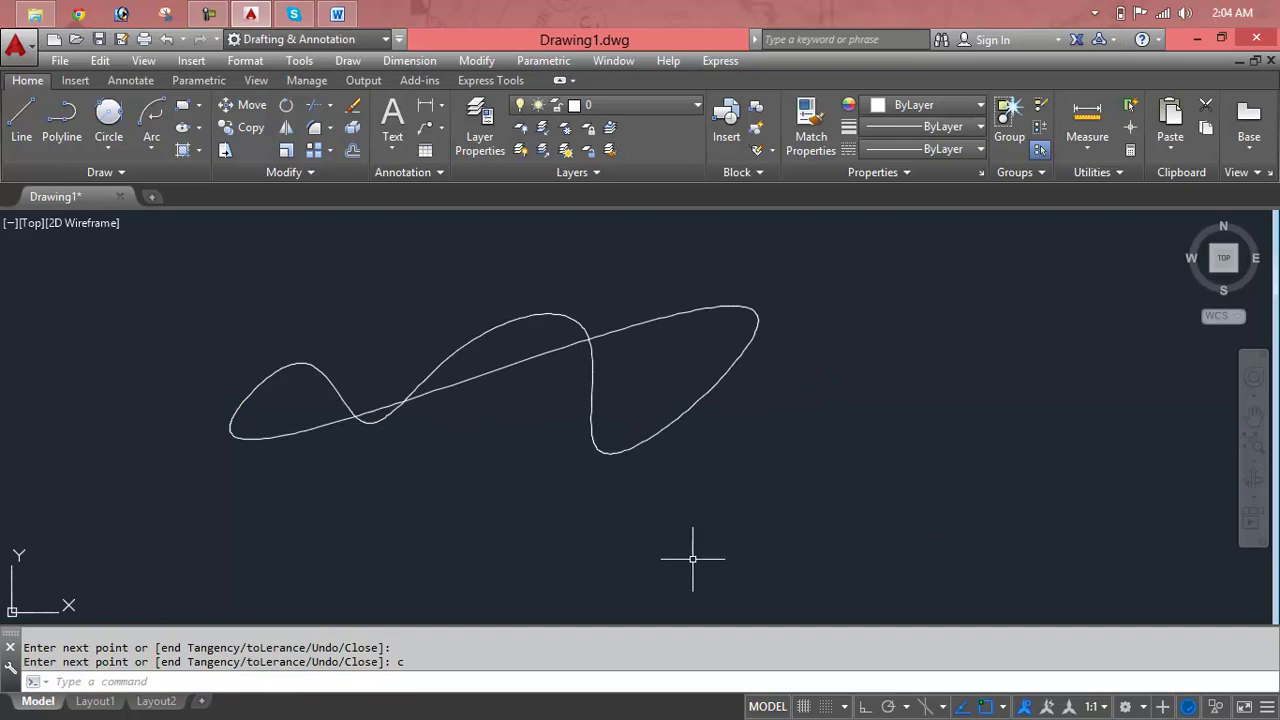
Select the closed spline and delete it.
click(664, 429)
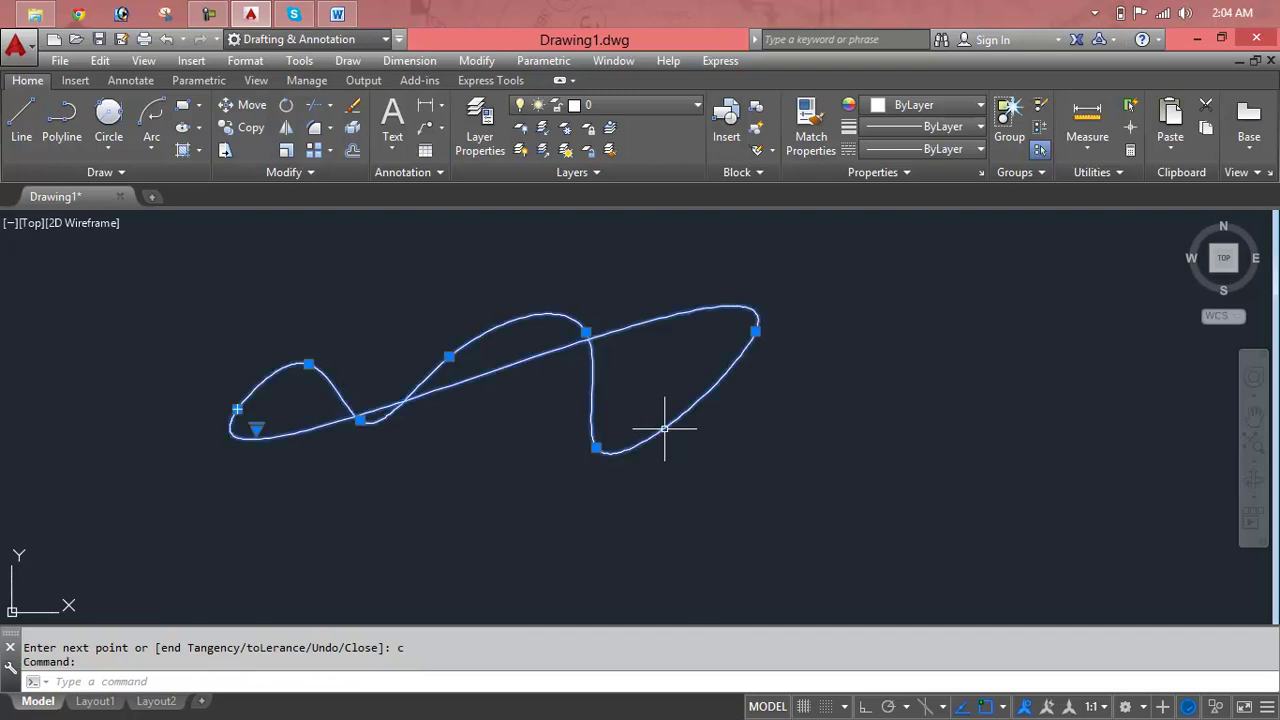
key(Delete)
key(Escape)
key(Escape)
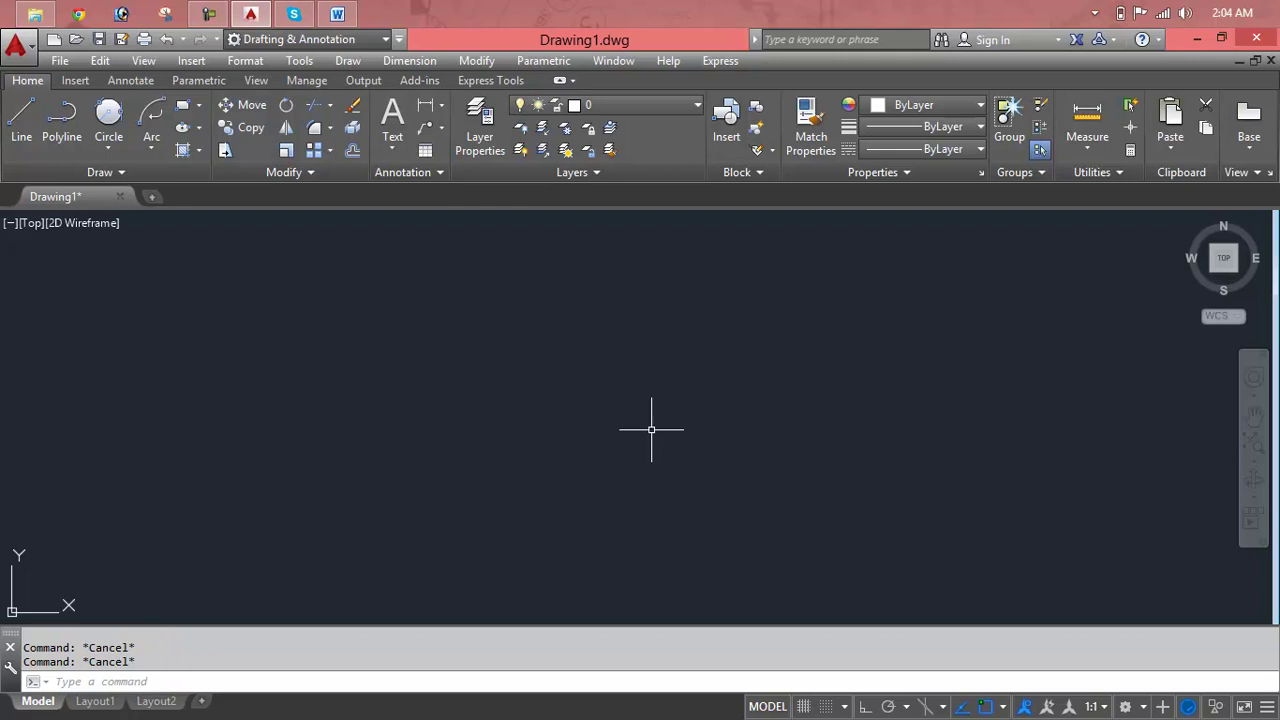
Draw a wavy spline through eight fit points, ending back at its left start point.
text(SP)
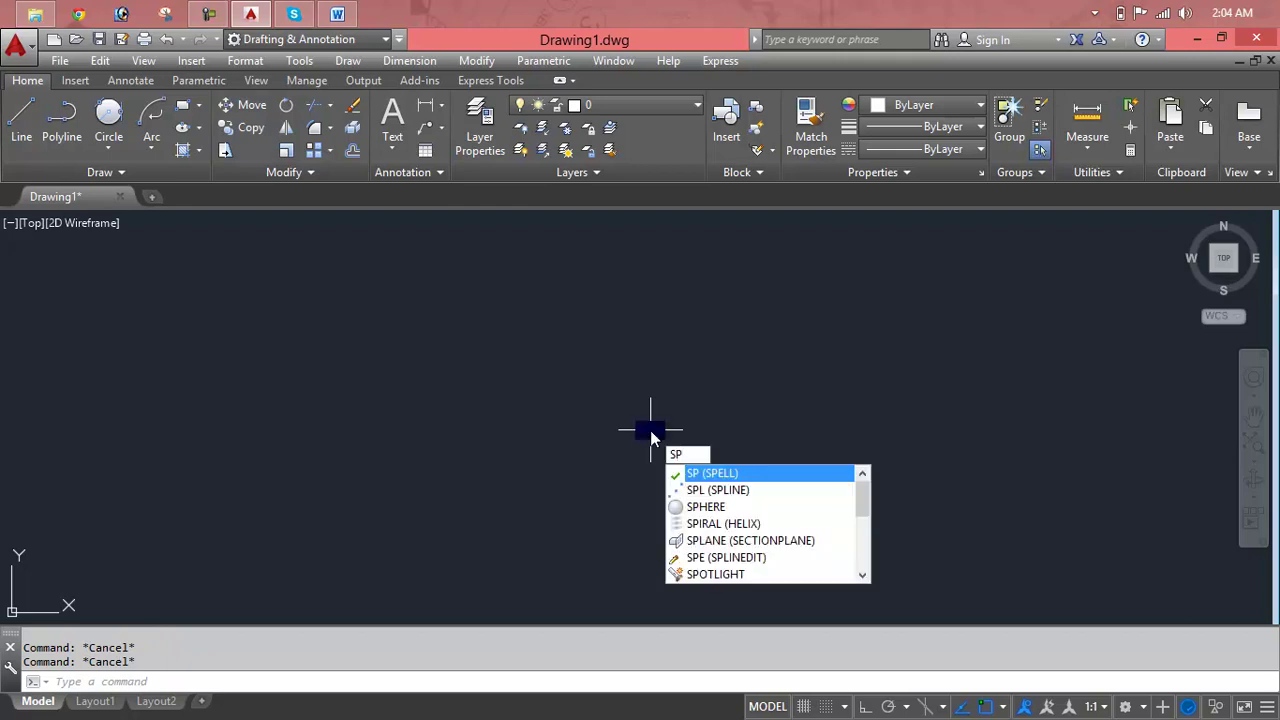
text(L)
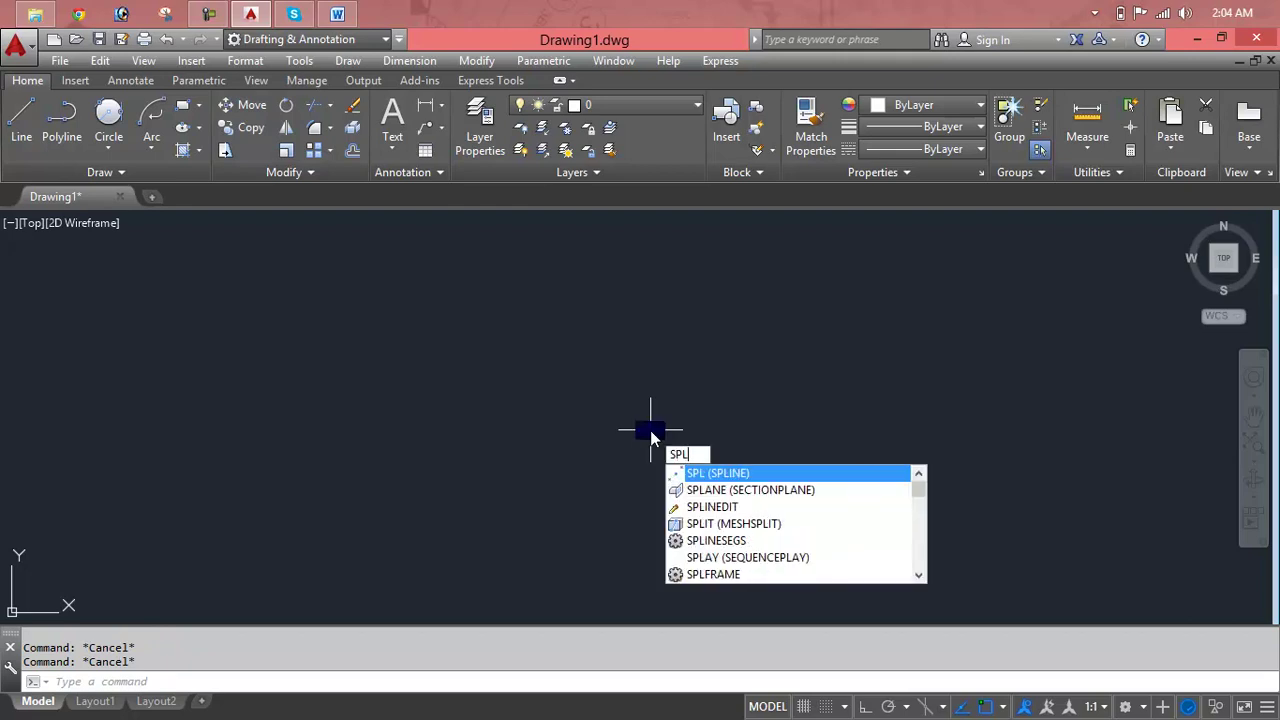
key(Return)
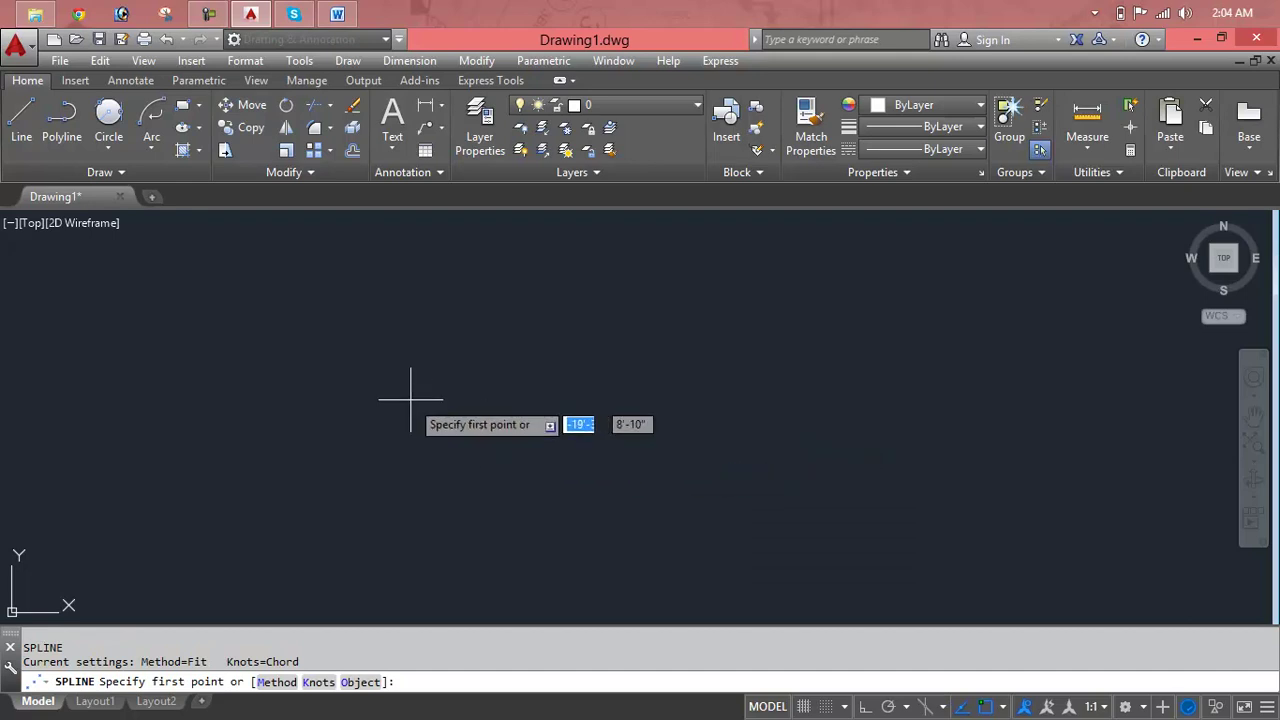
click(198, 405)
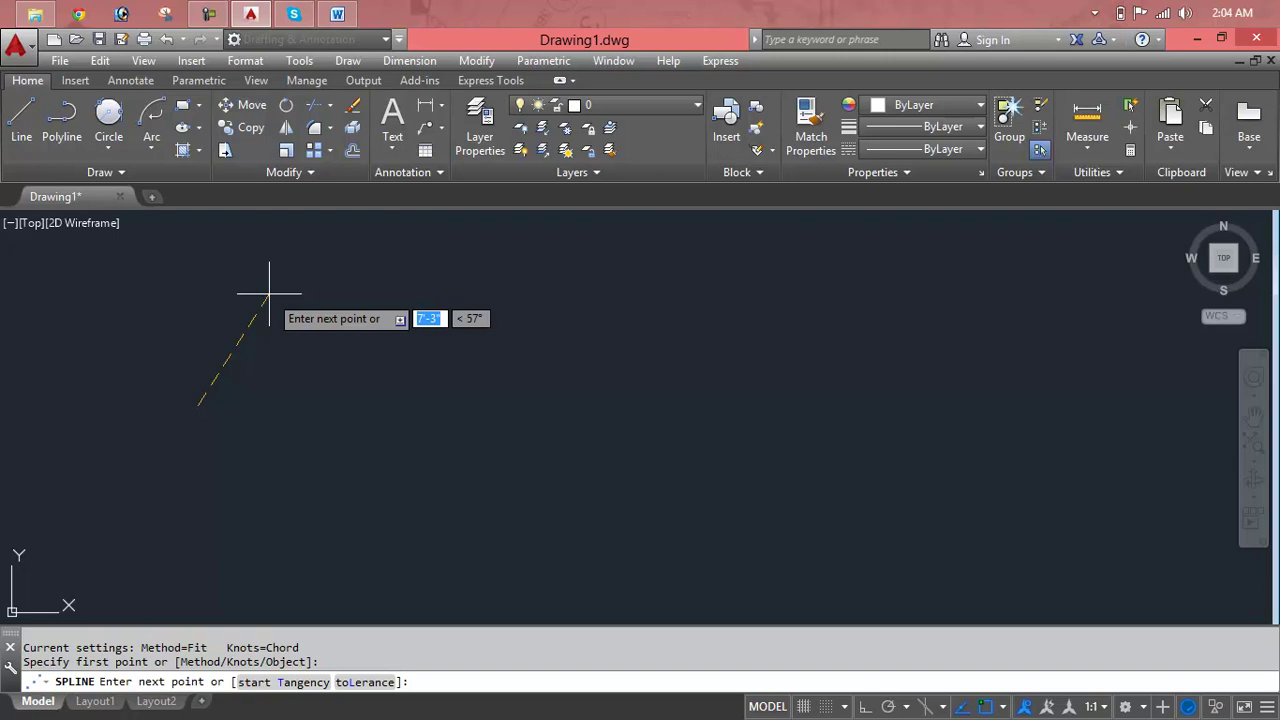
click(270, 293)
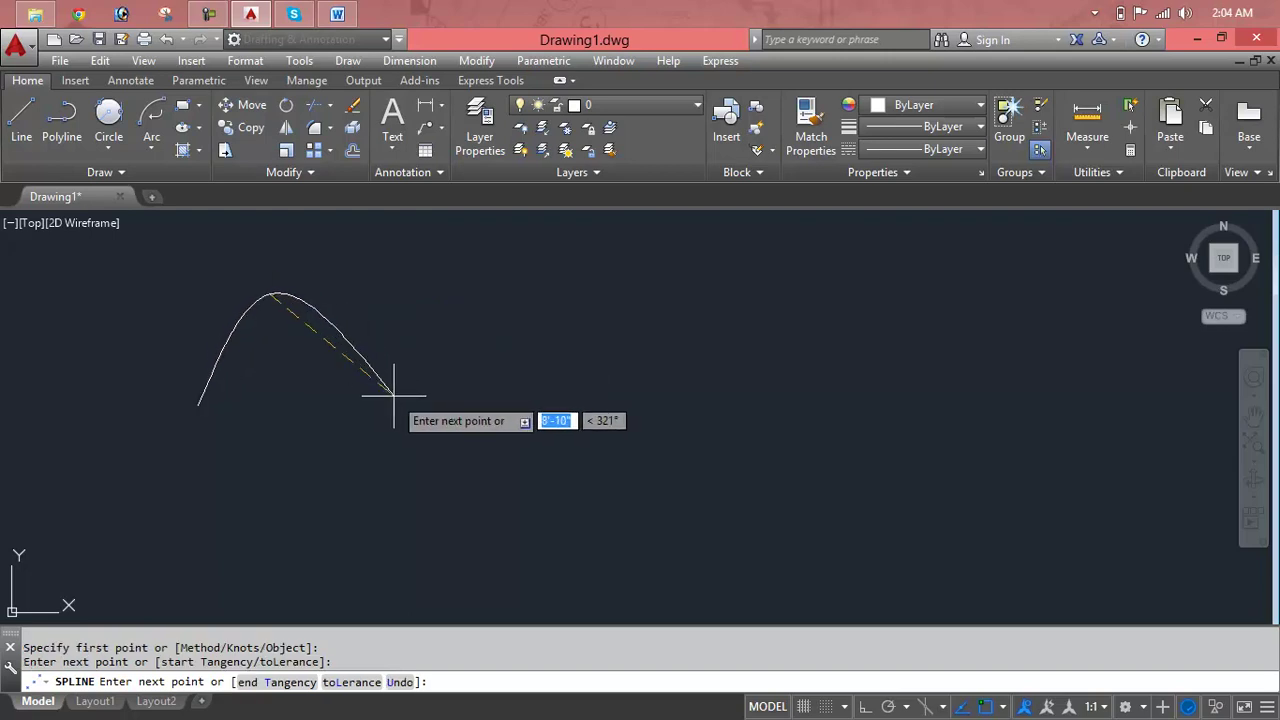
click(428, 422)
click(570, 316)
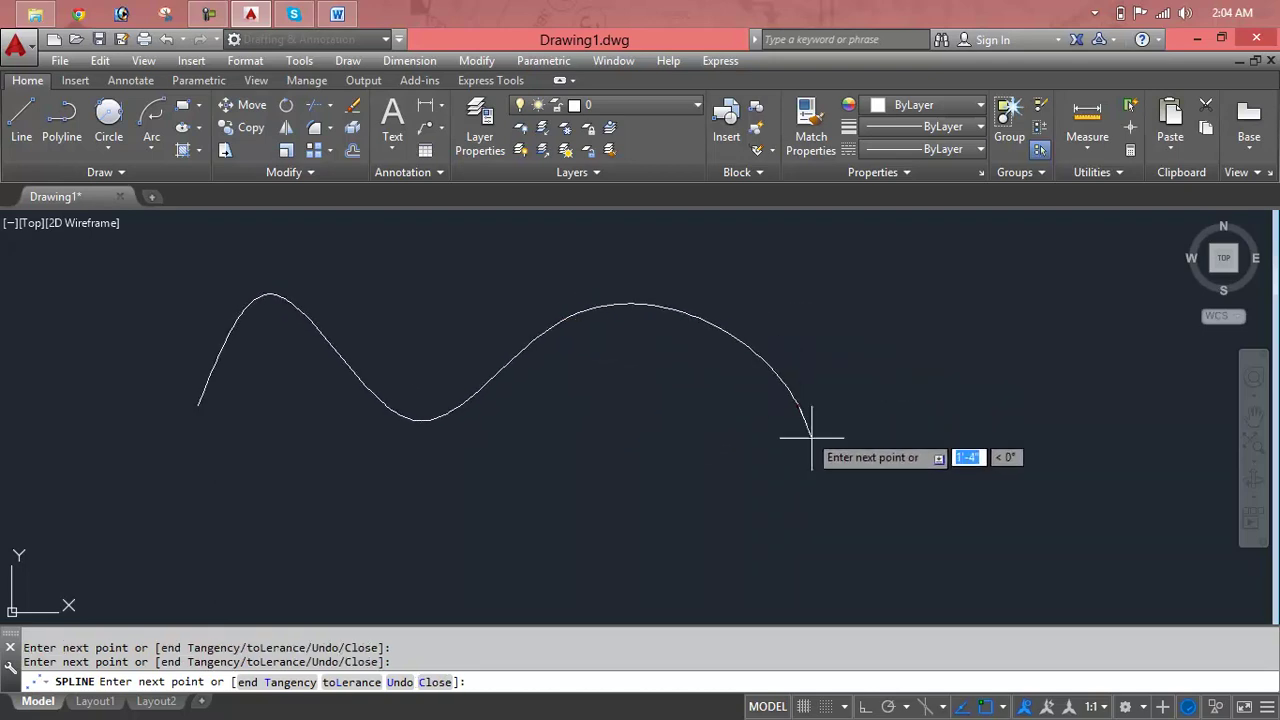
click(900, 532)
click(1140, 318)
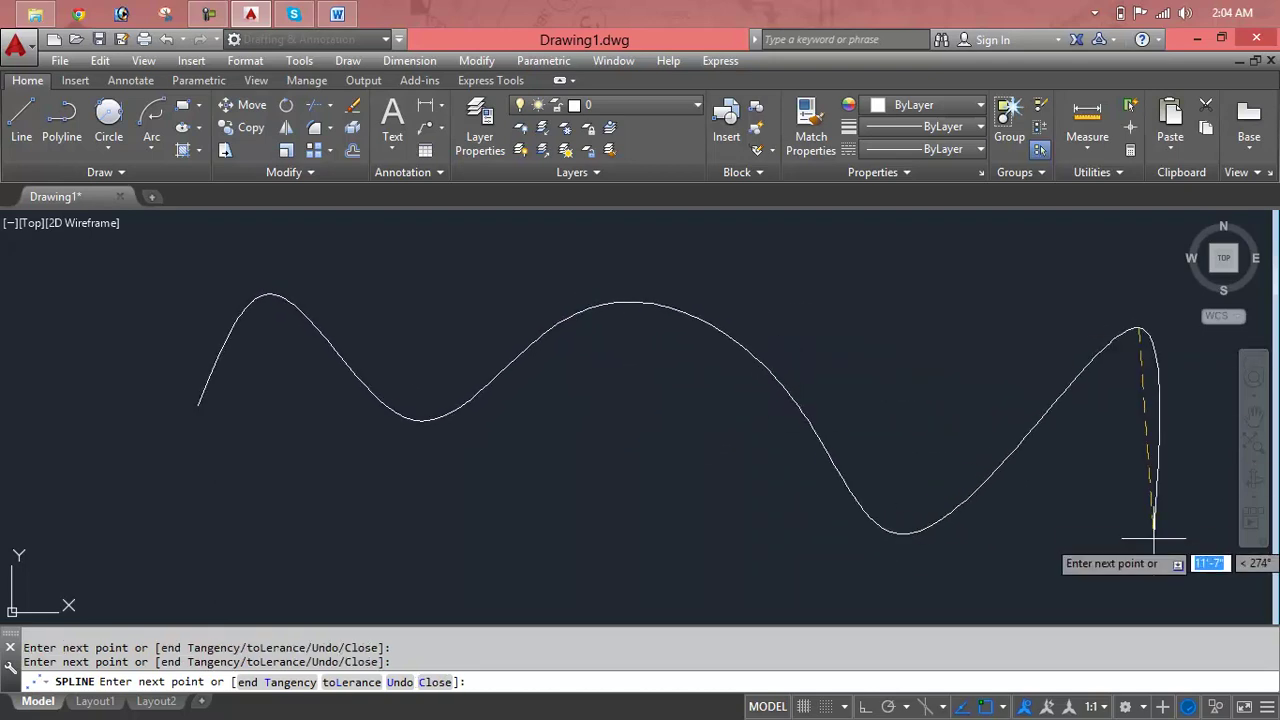
click(615, 486)
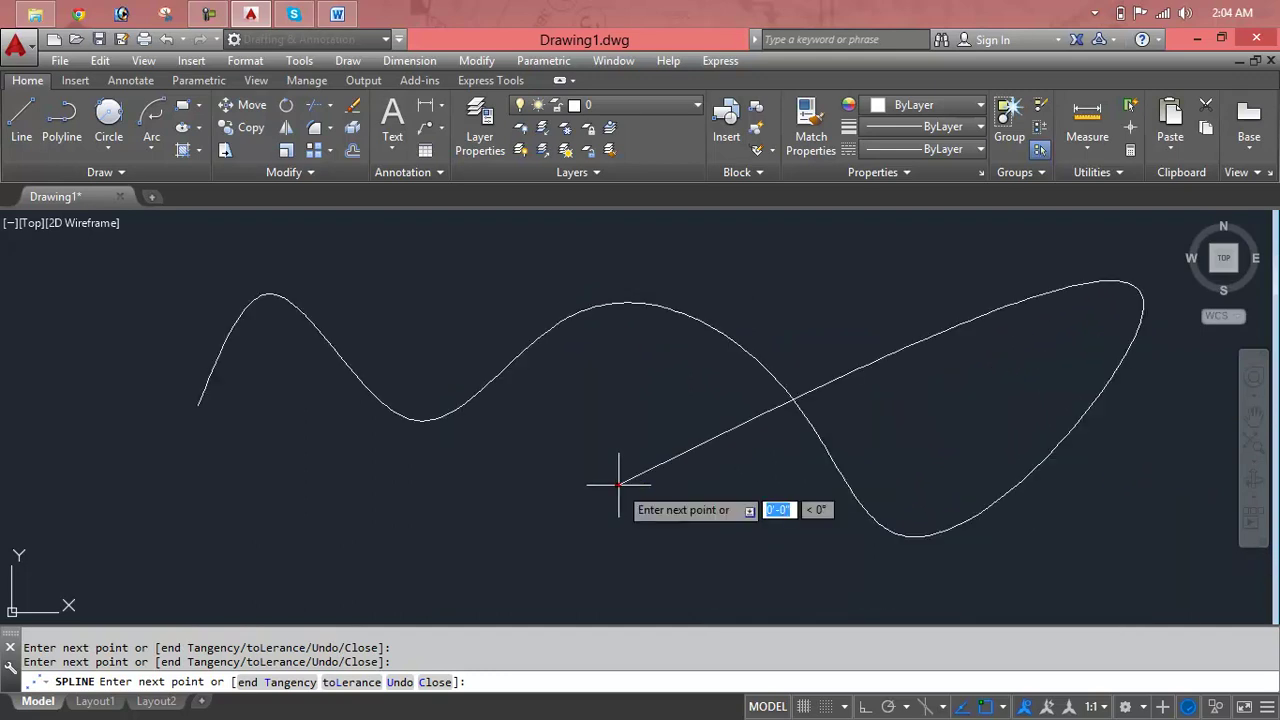
click(199, 406)
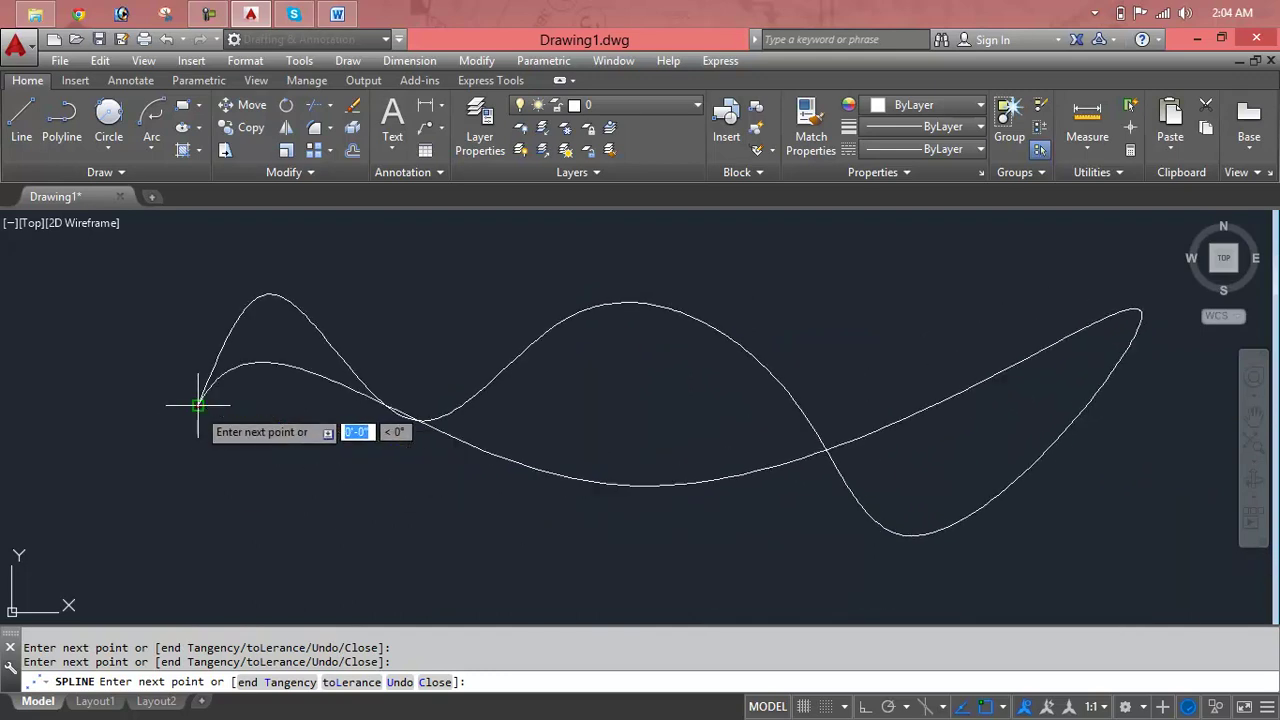
key(Return)
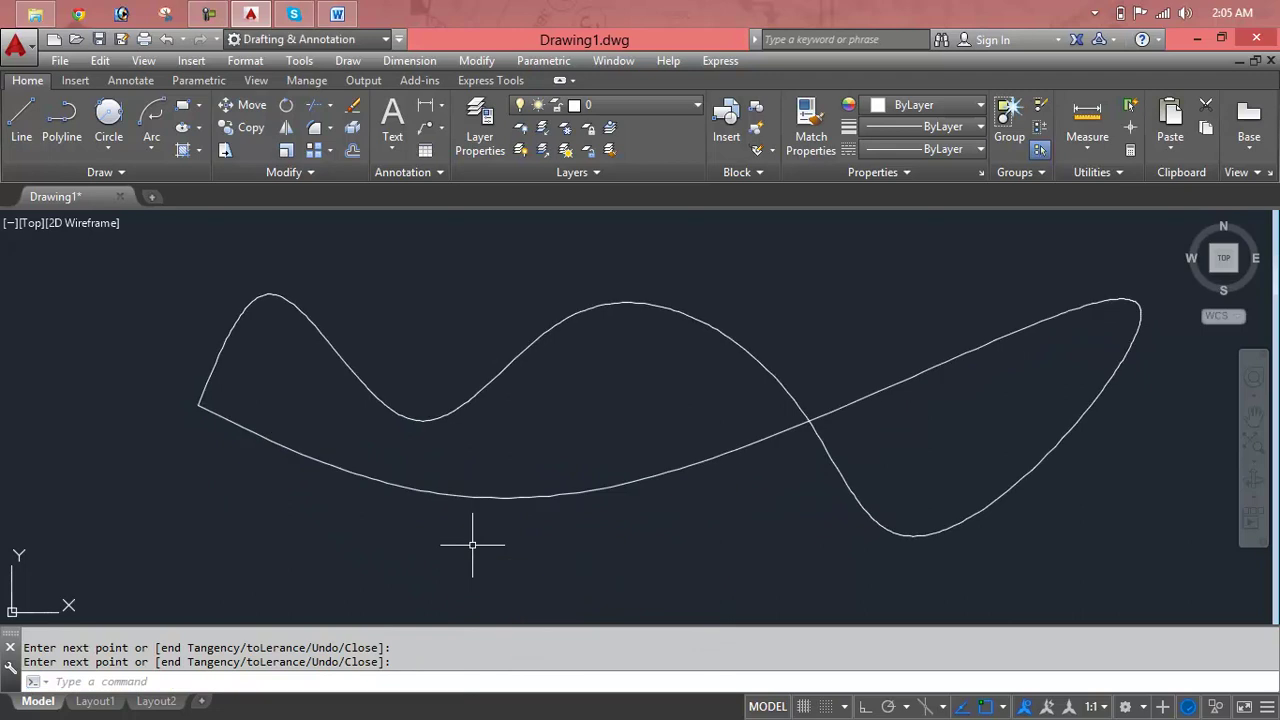
Abandon a second spline after its first point and select the wavy spline.
key(Return)
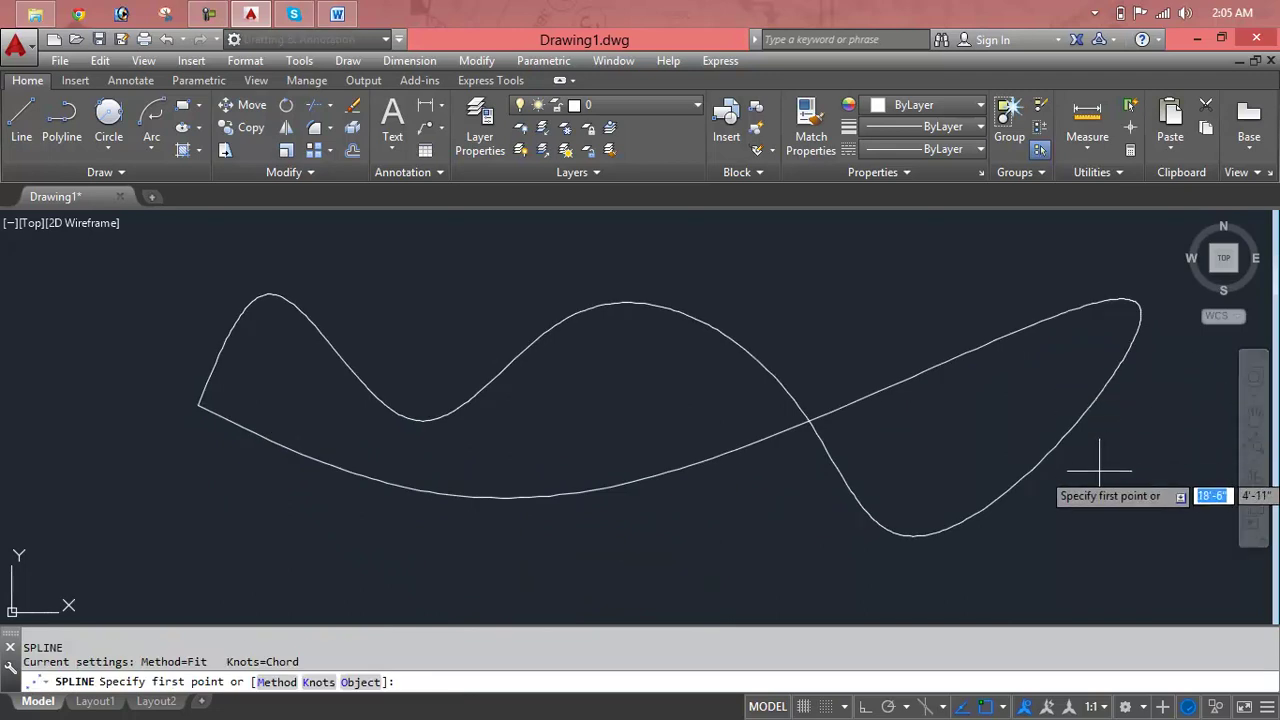
click(1100, 471)
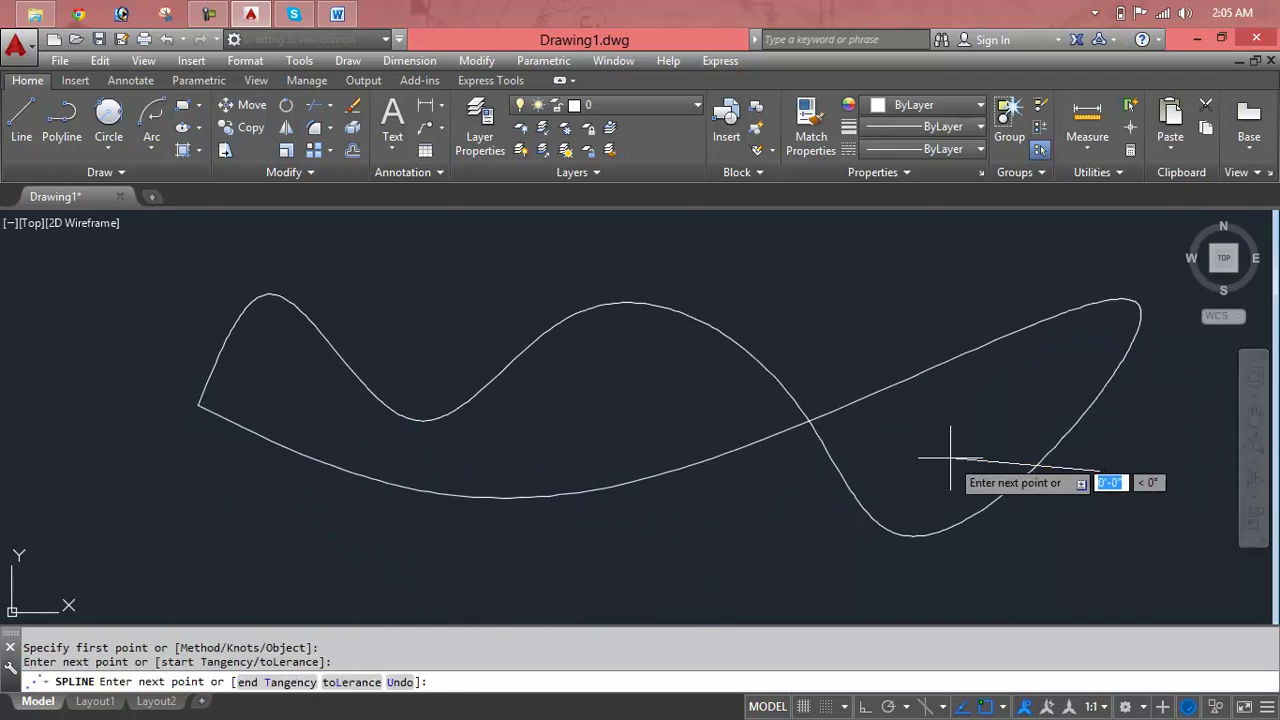
key(Escape)
key(Escape)
key(Escape)
click(904, 379)
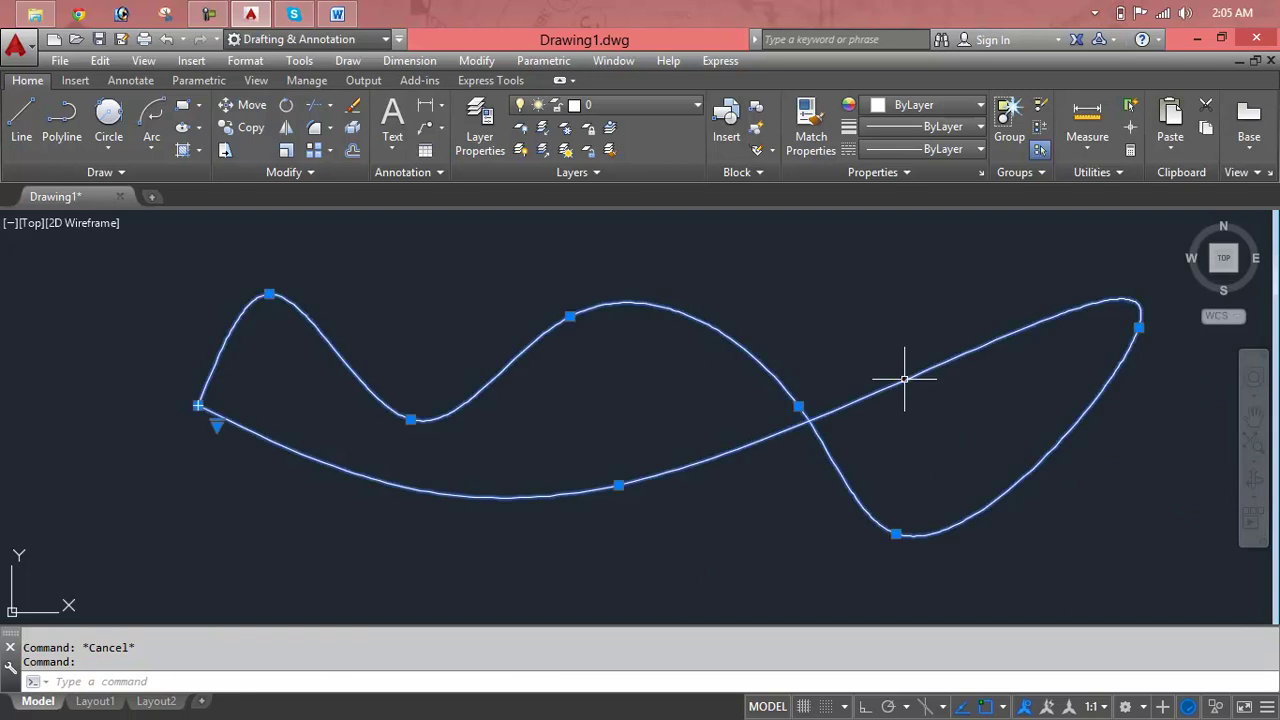
Erase the selected spline and start Spline Fit from the expanded Draw panel.
key(Delete)
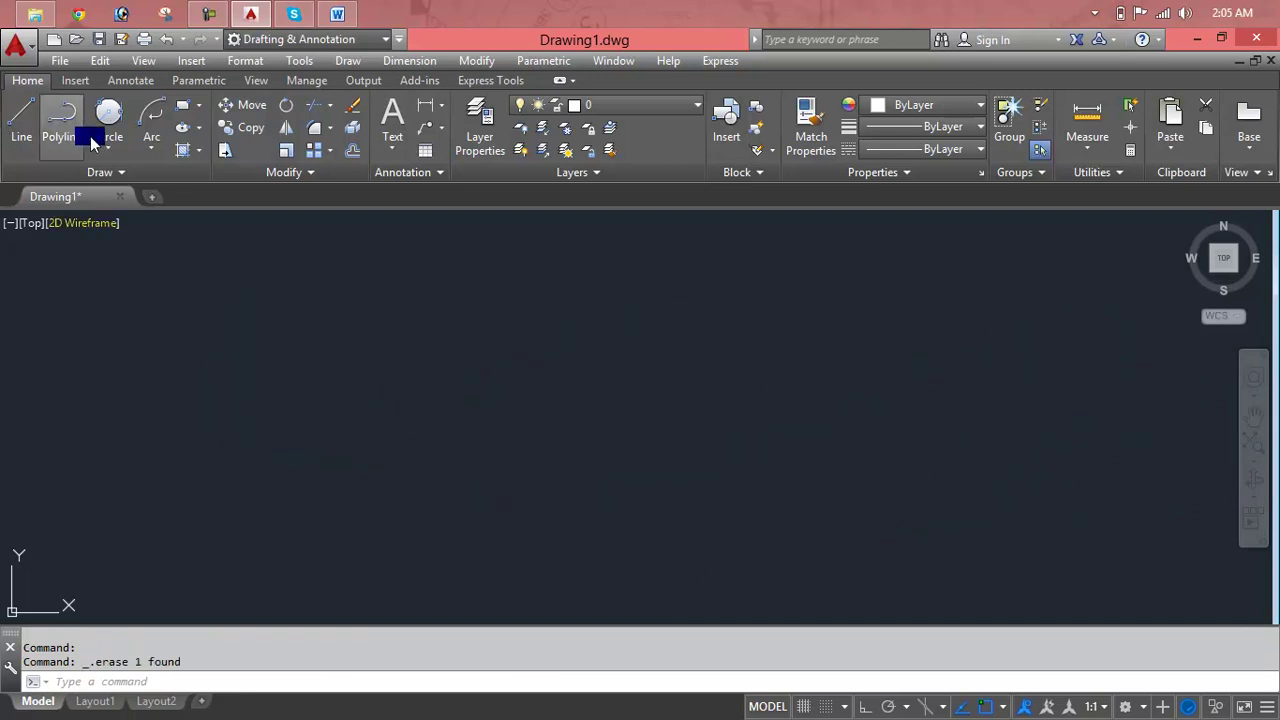
click(145, 174)
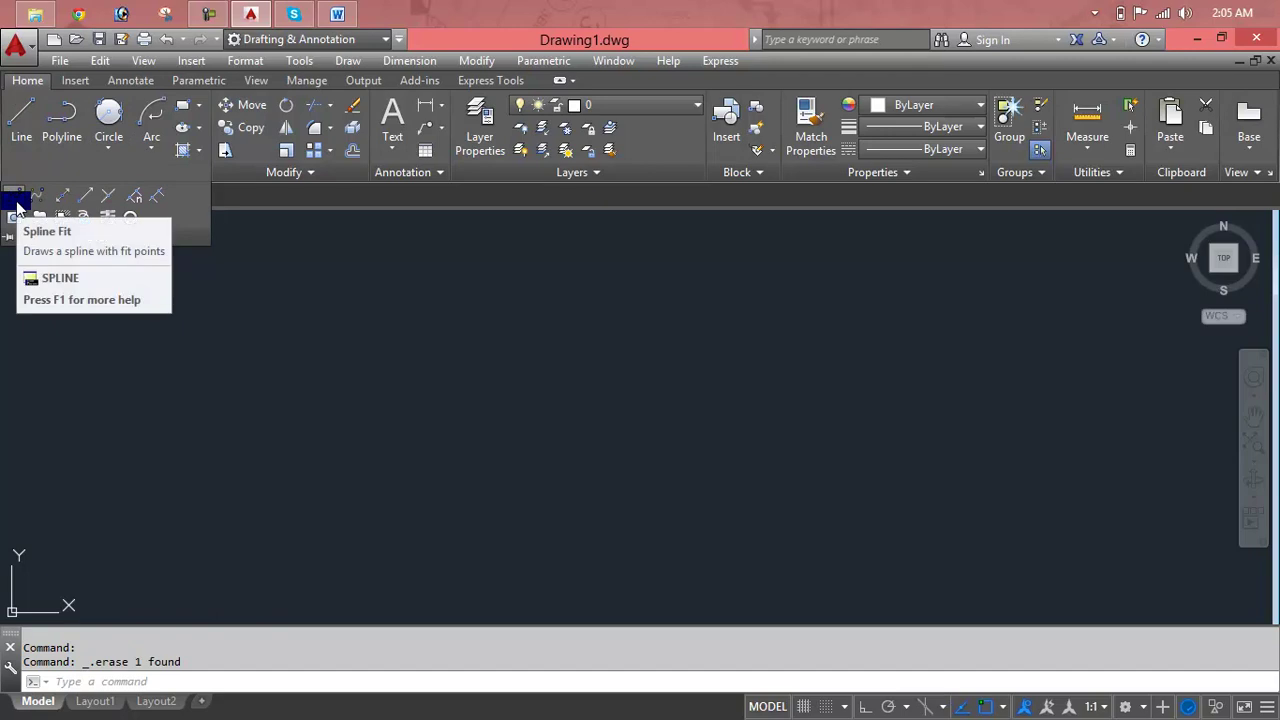
click(17, 205)
Draw a wavy spline through eleven fit points that loops back to its lower-left start.
click(171, 461)
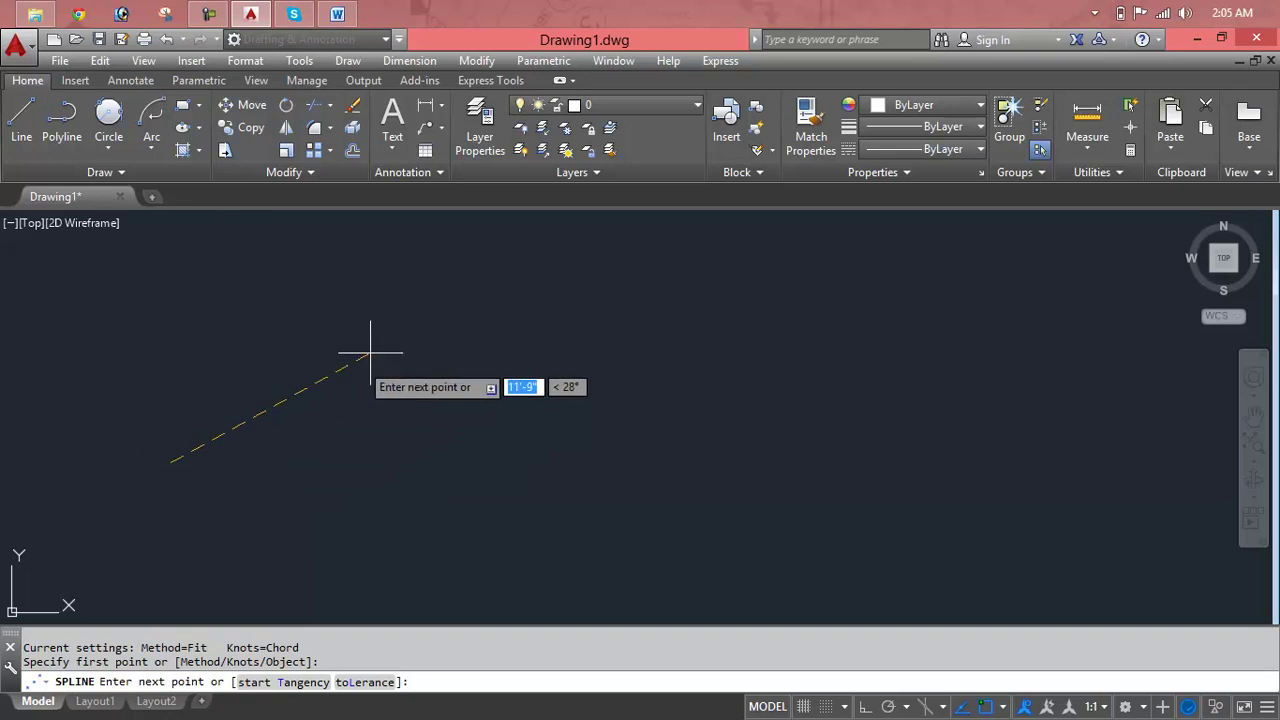
click(422, 298)
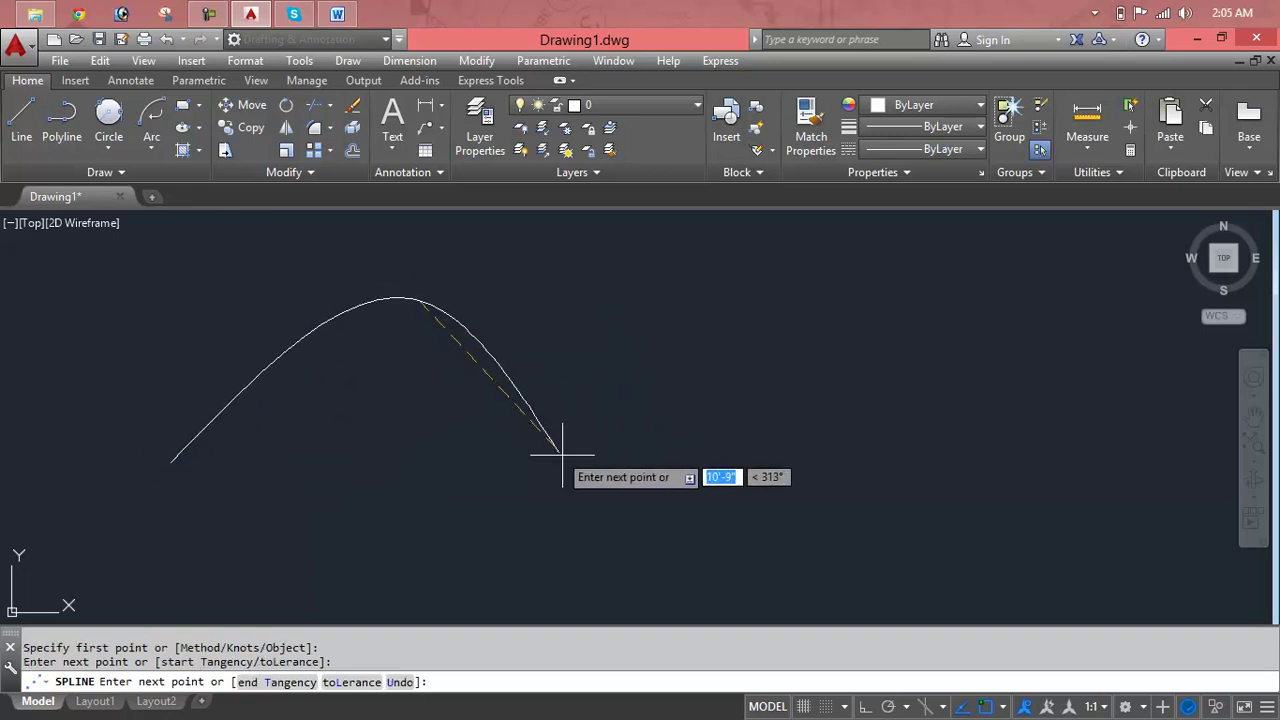
click(617, 500)
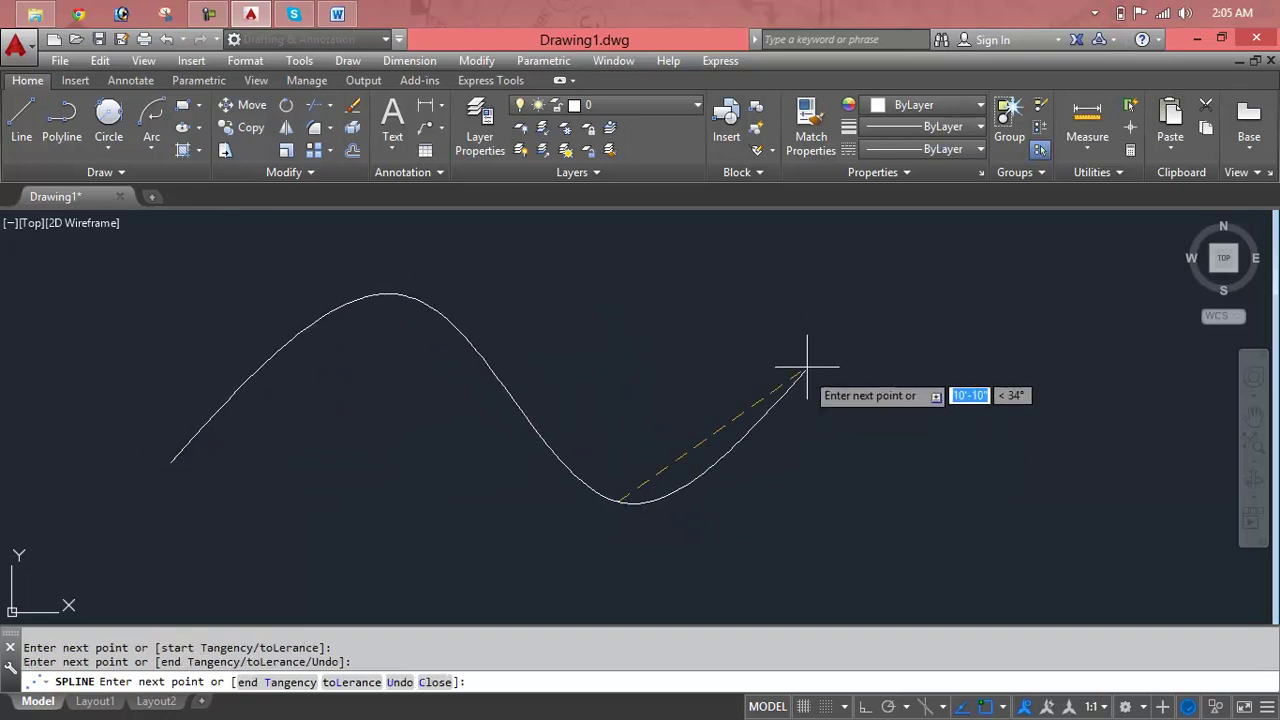
click(826, 289)
click(1071, 600)
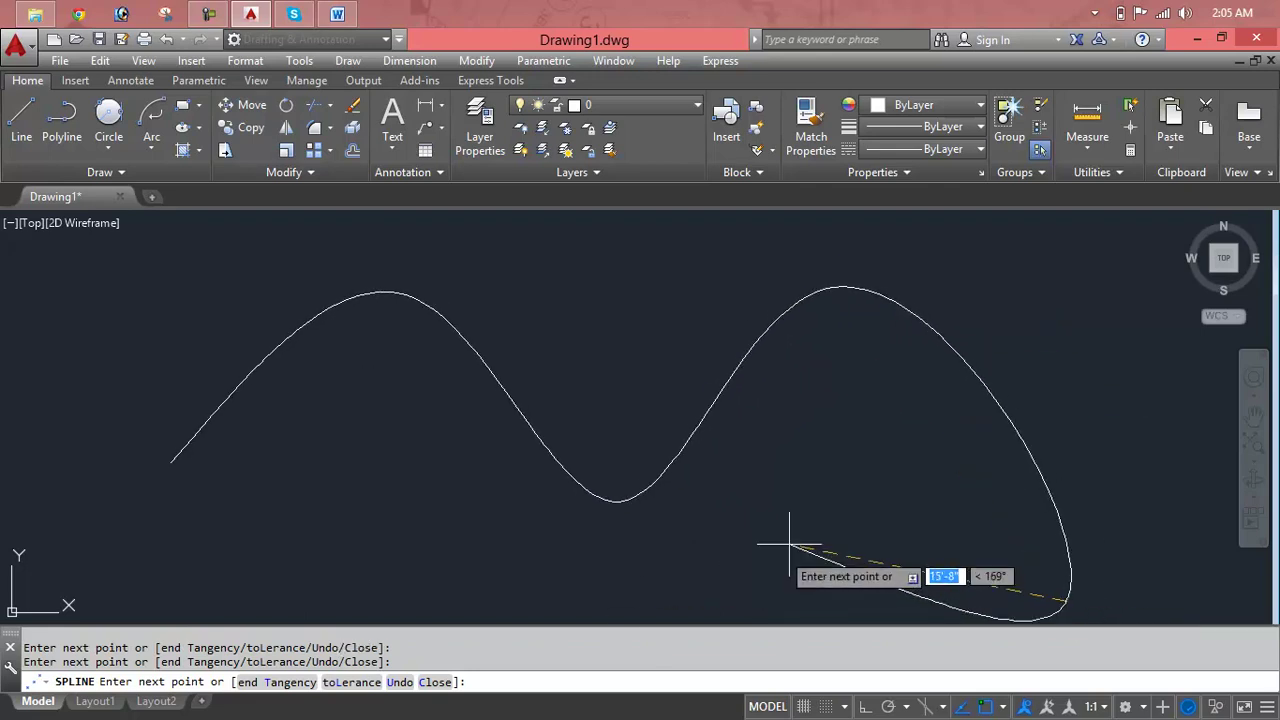
click(862, 437)
click(735, 595)
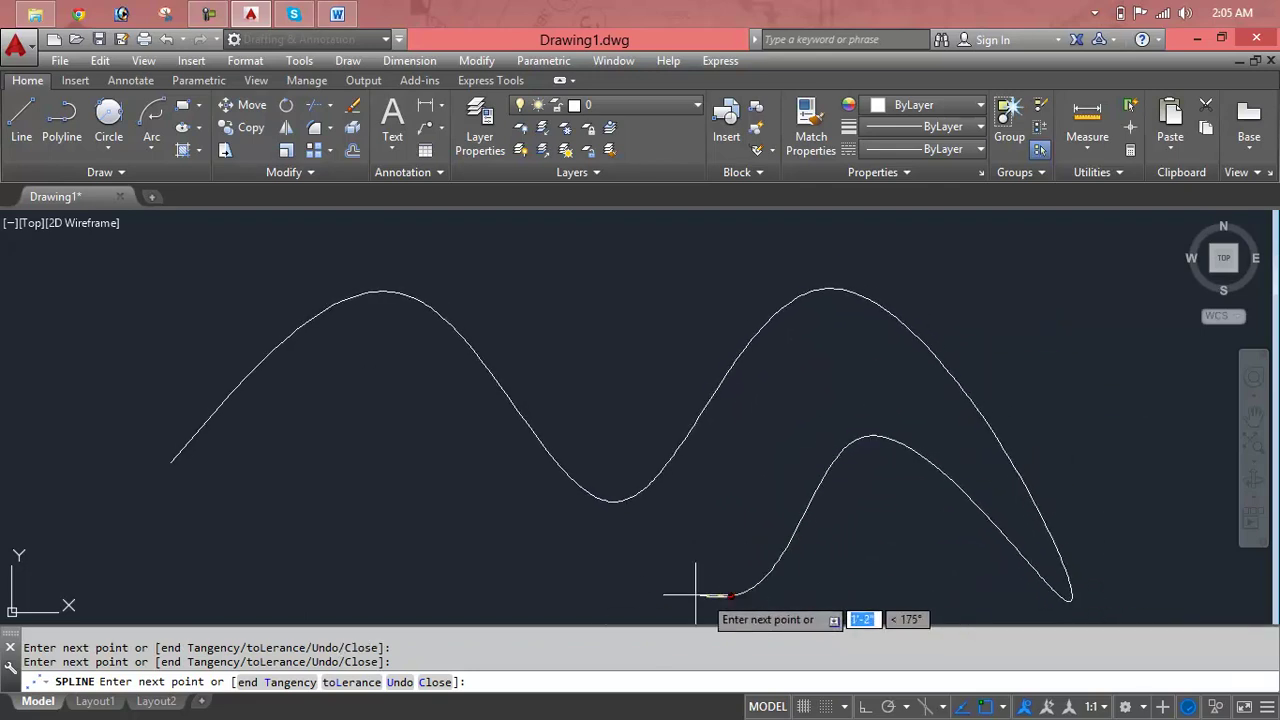
click(441, 428)
click(252, 545)
click(229, 456)
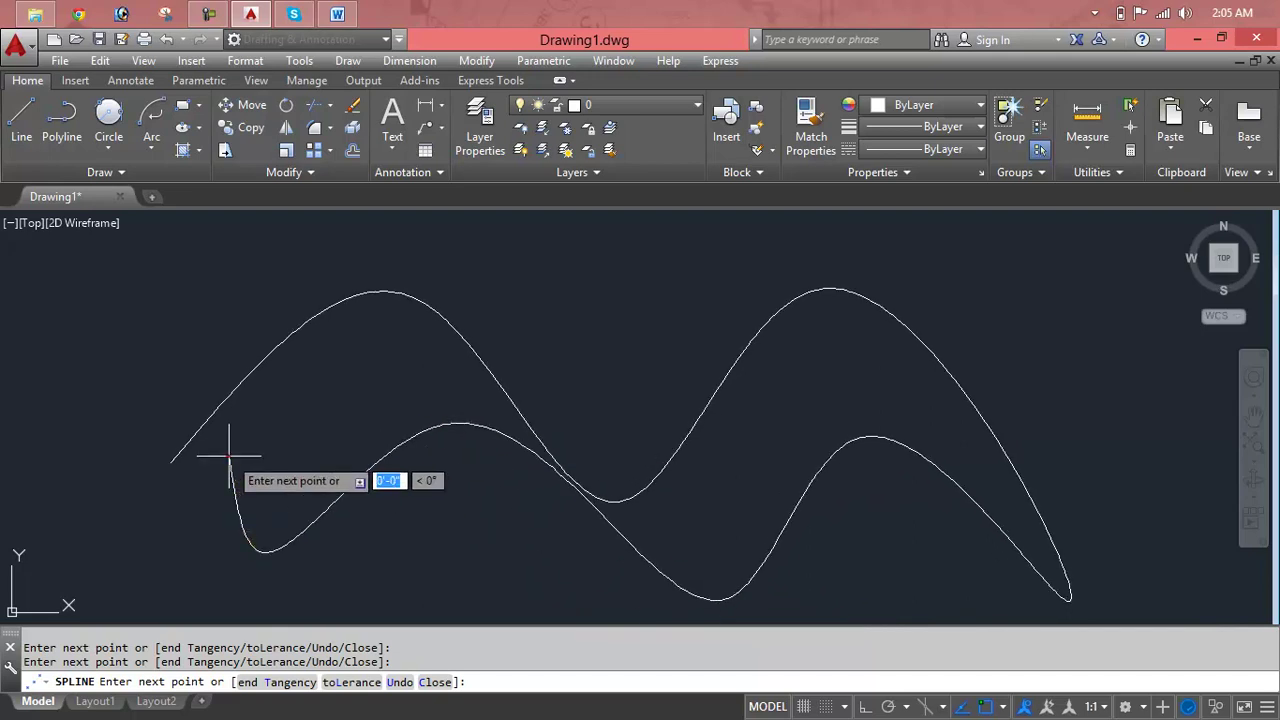
click(172, 462)
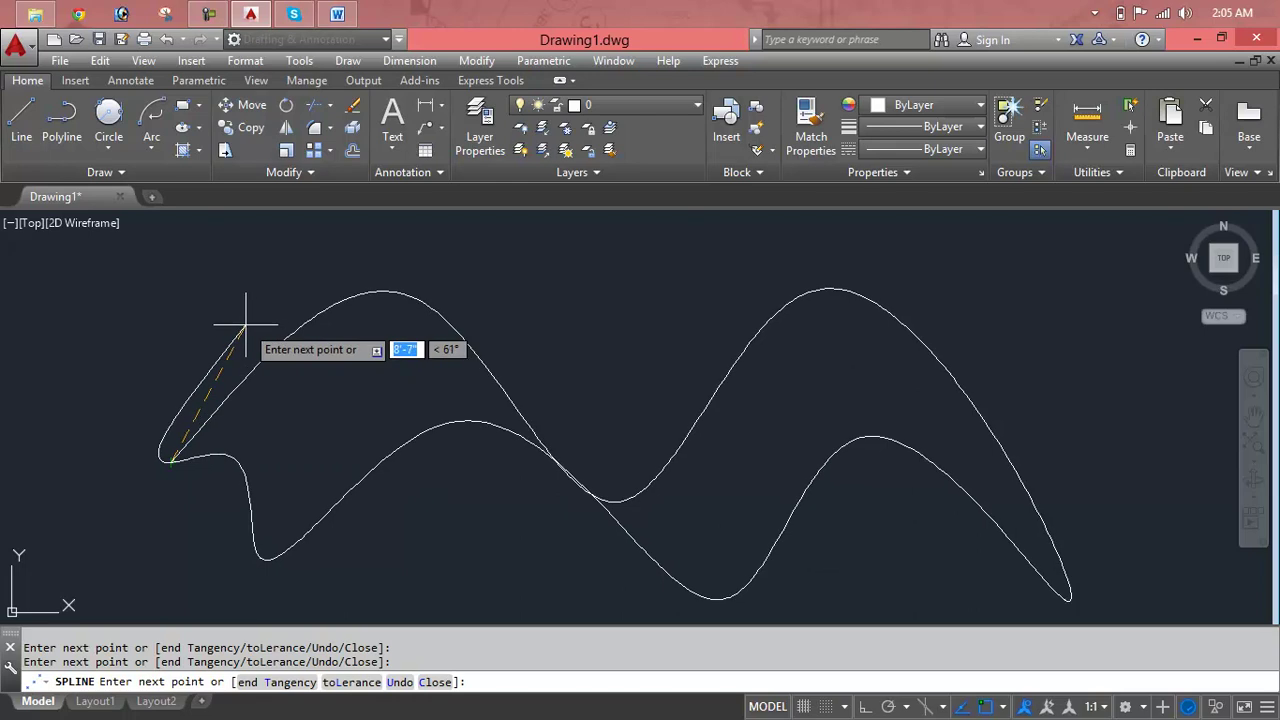
key(Return)
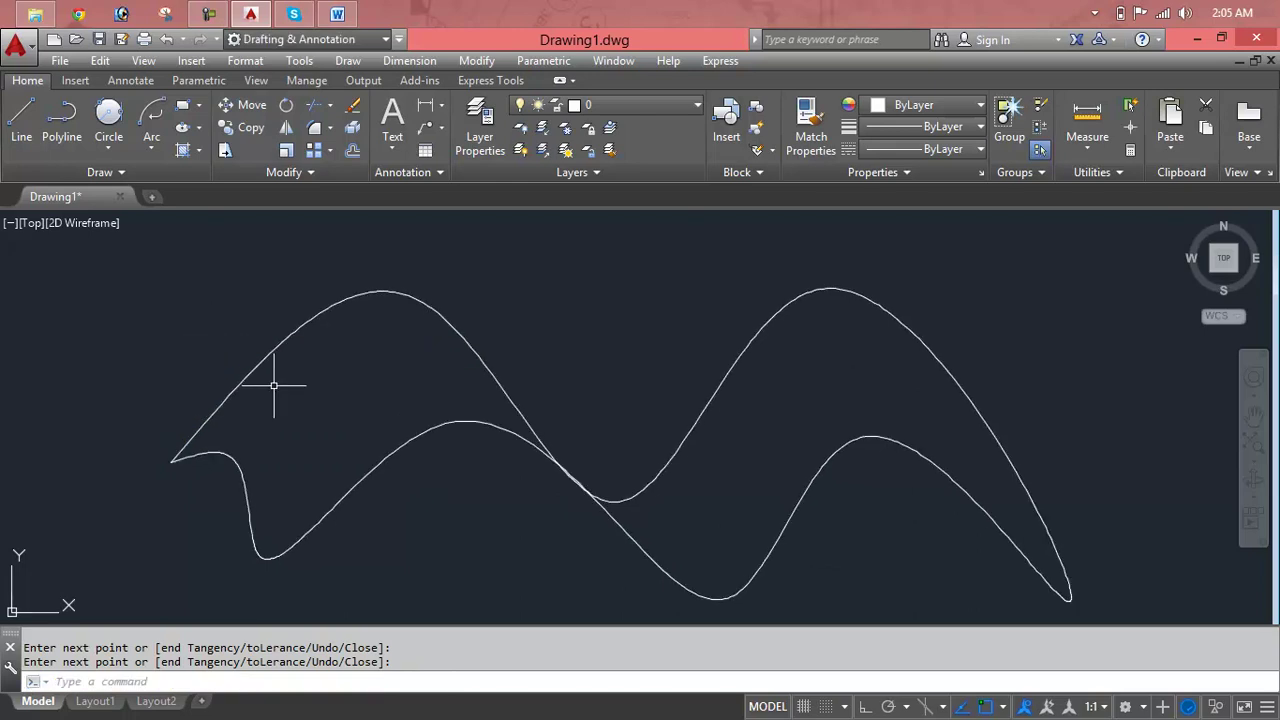
Crossing-select the new spline and delete it.
click(560, 340)
click(1020, 590)
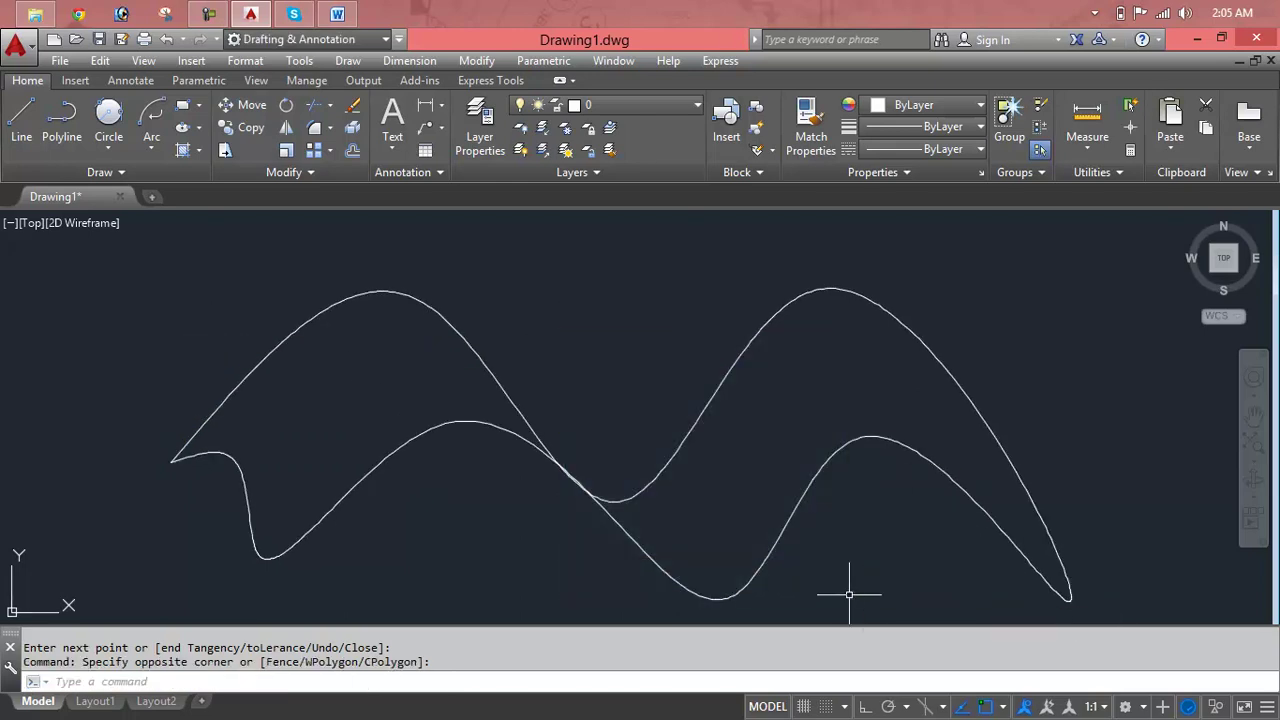
click(851, 585)
click(817, 510)
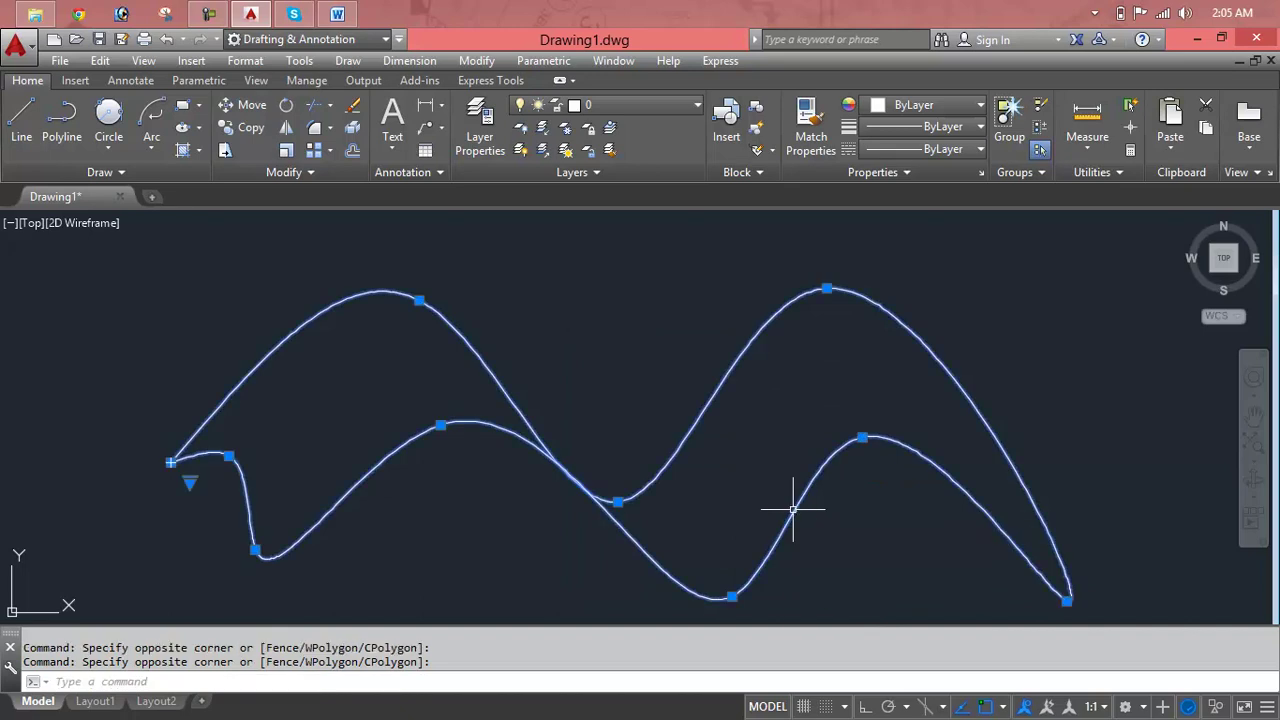
key(Delete)
click(135, 171)
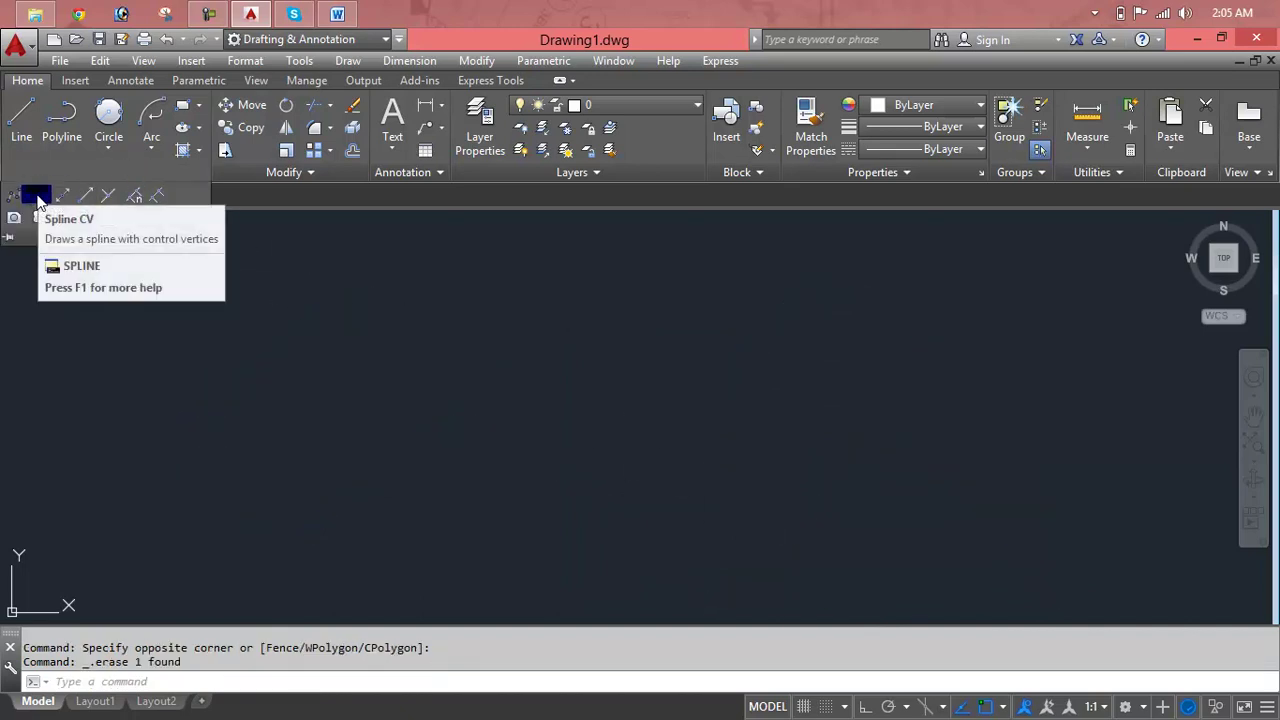
click(37, 200)
click(185, 444)
click(433, 302)
click(610, 499)
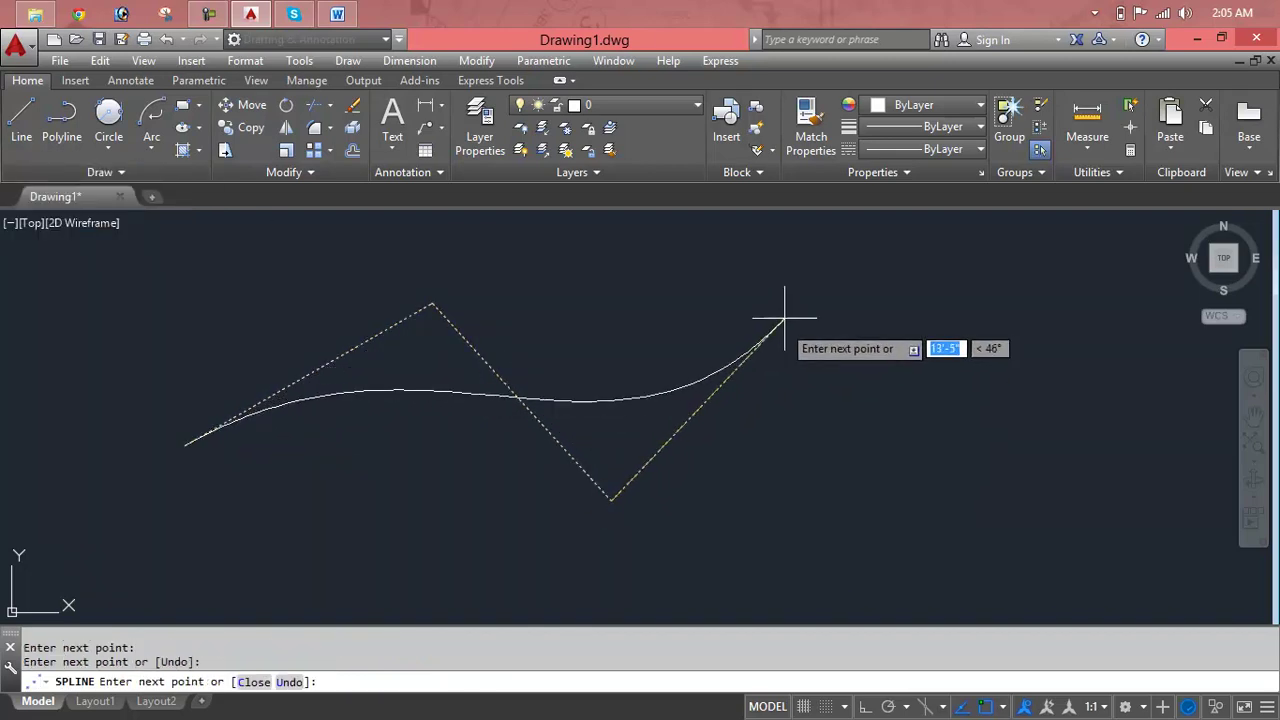
click(796, 285)
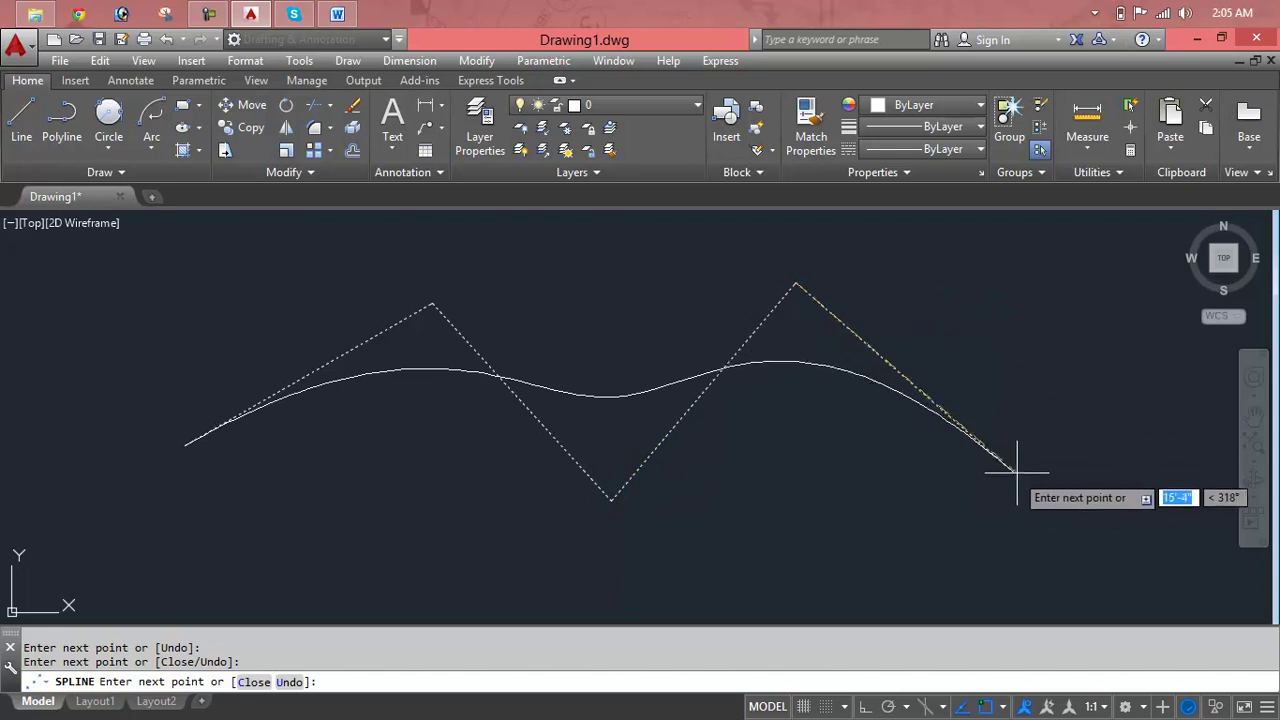
click(1029, 522)
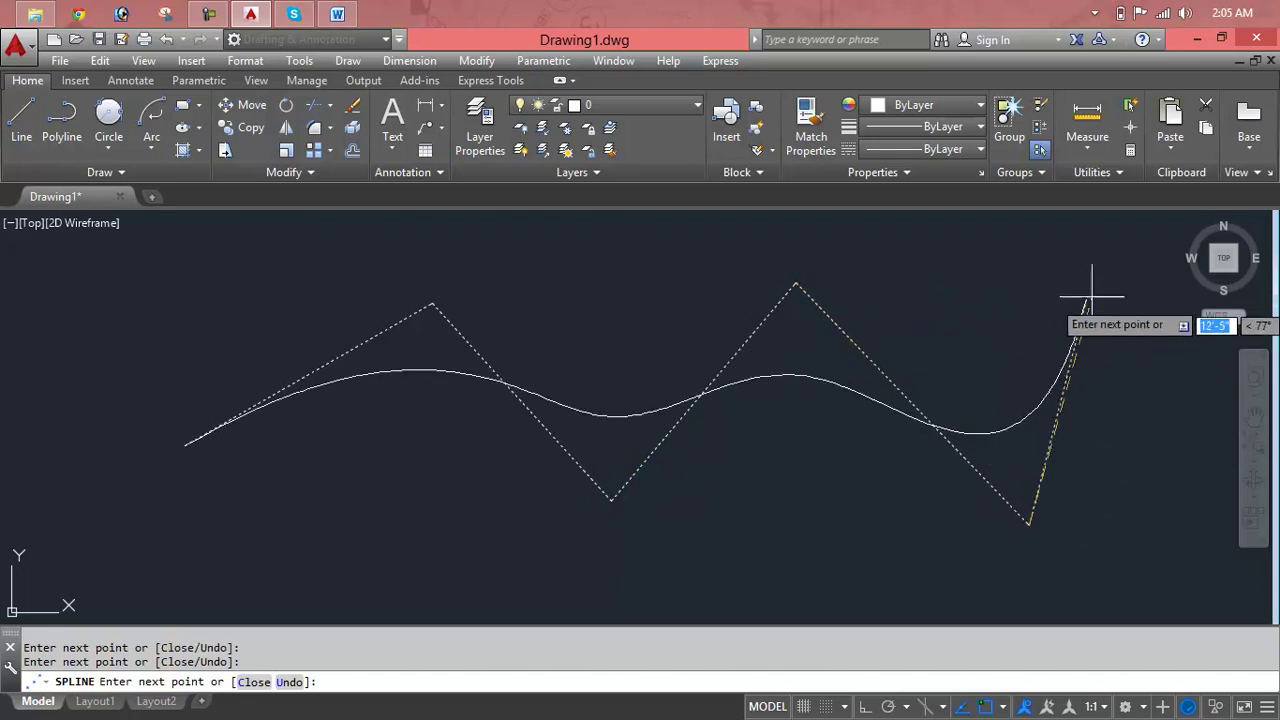
click(1117, 262)
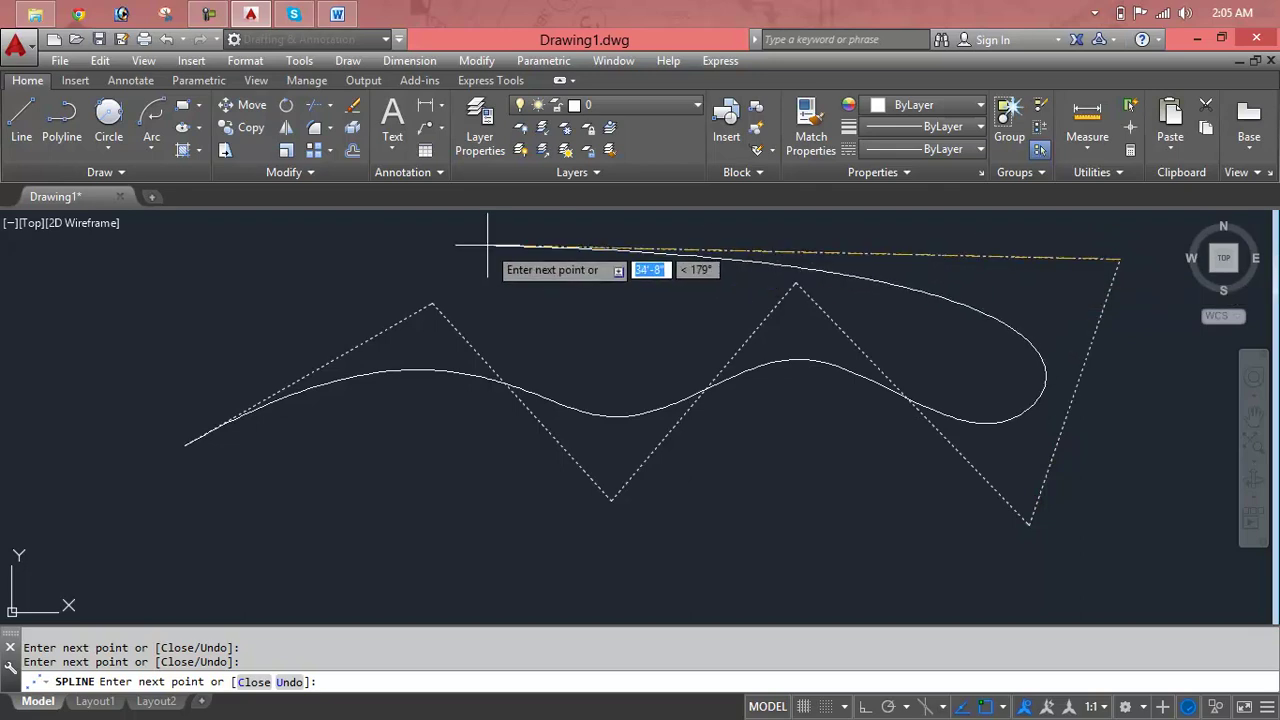
text(c)
key(Return)
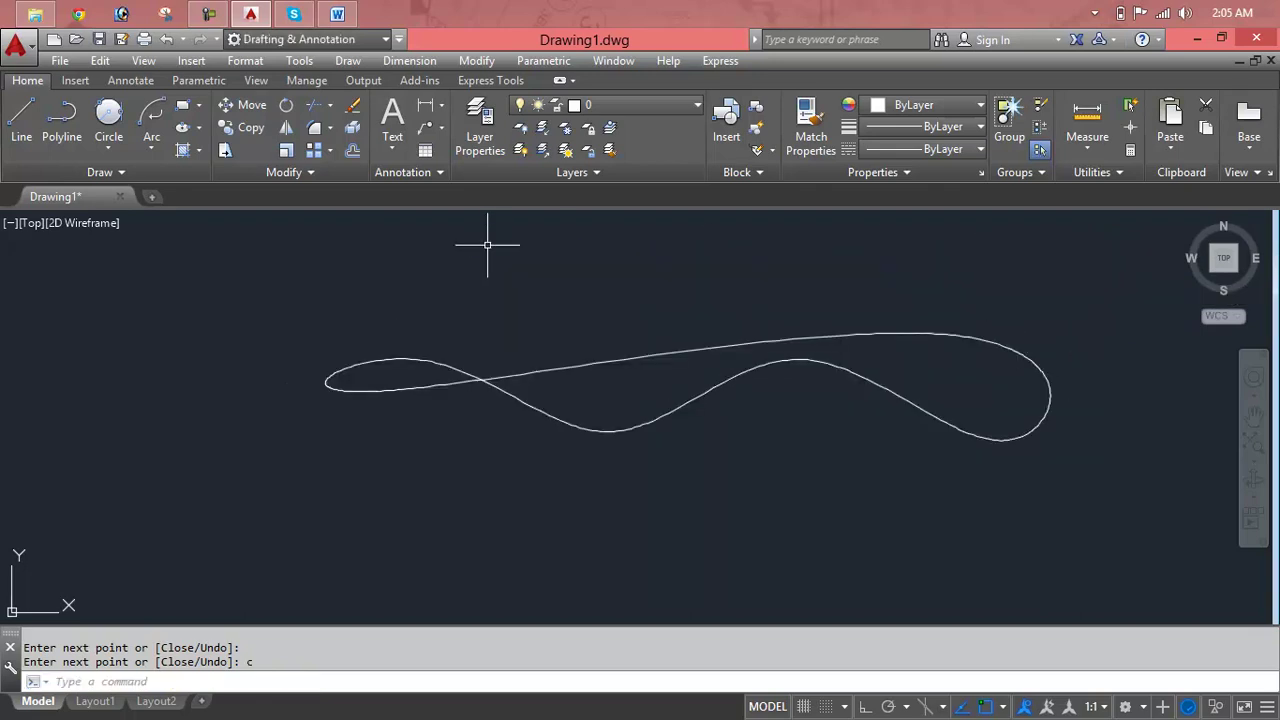
click(583, 257)
click(746, 458)
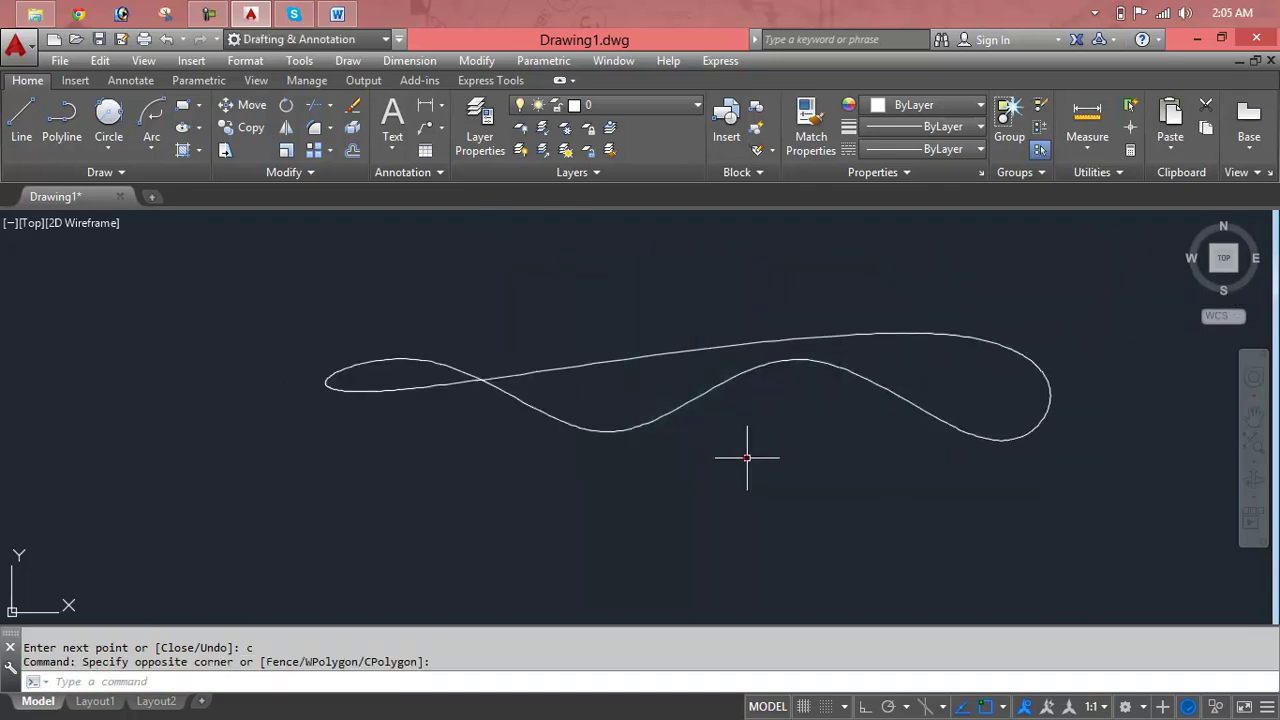
click(705, 393)
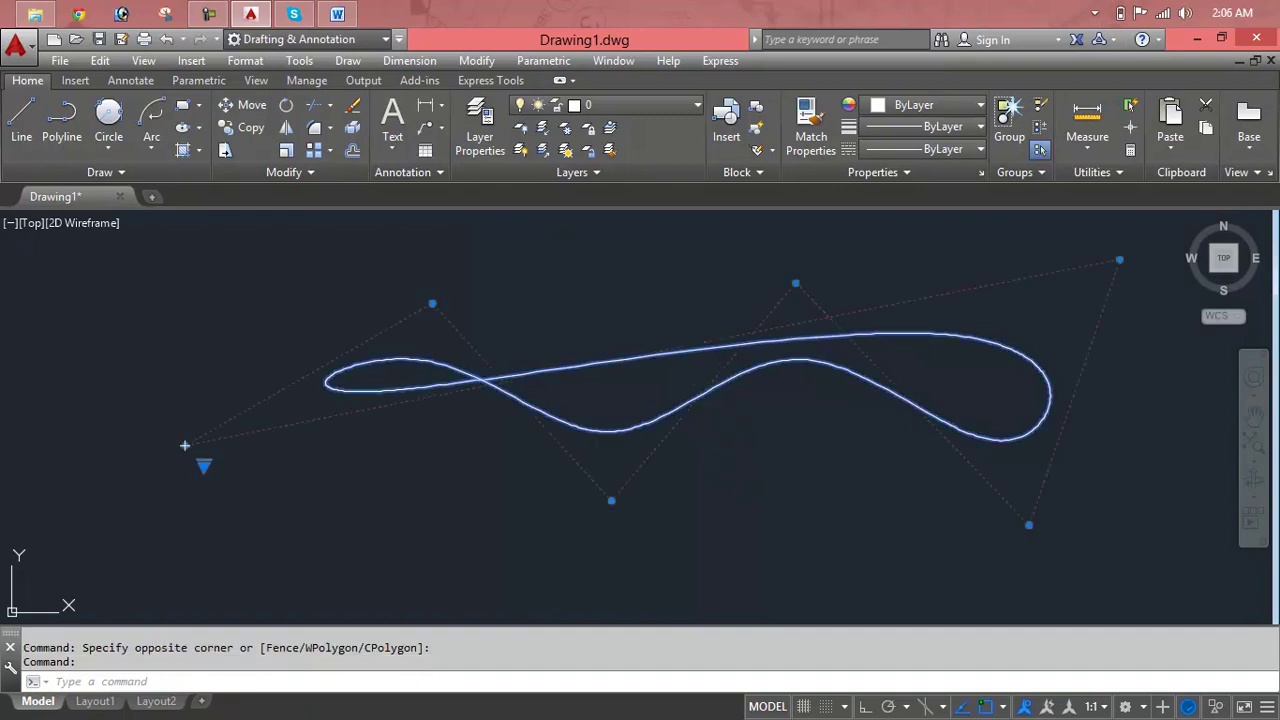
key(Delete)
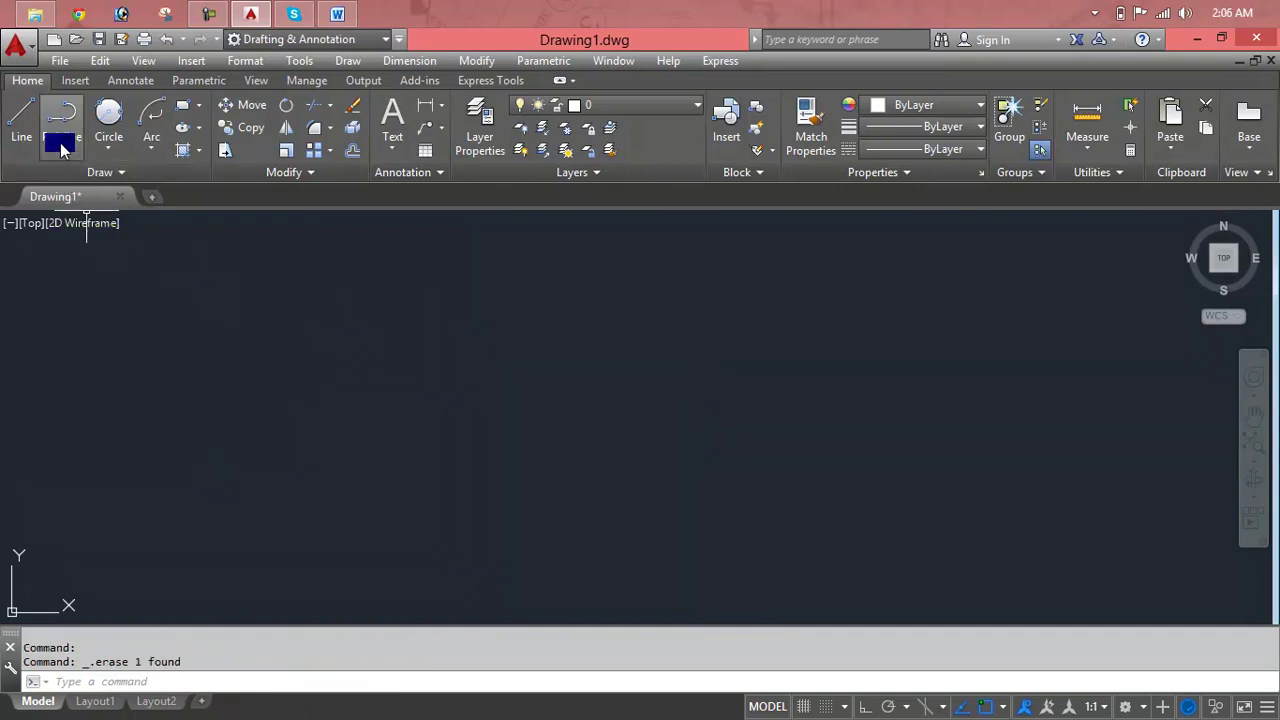
click(60, 148)
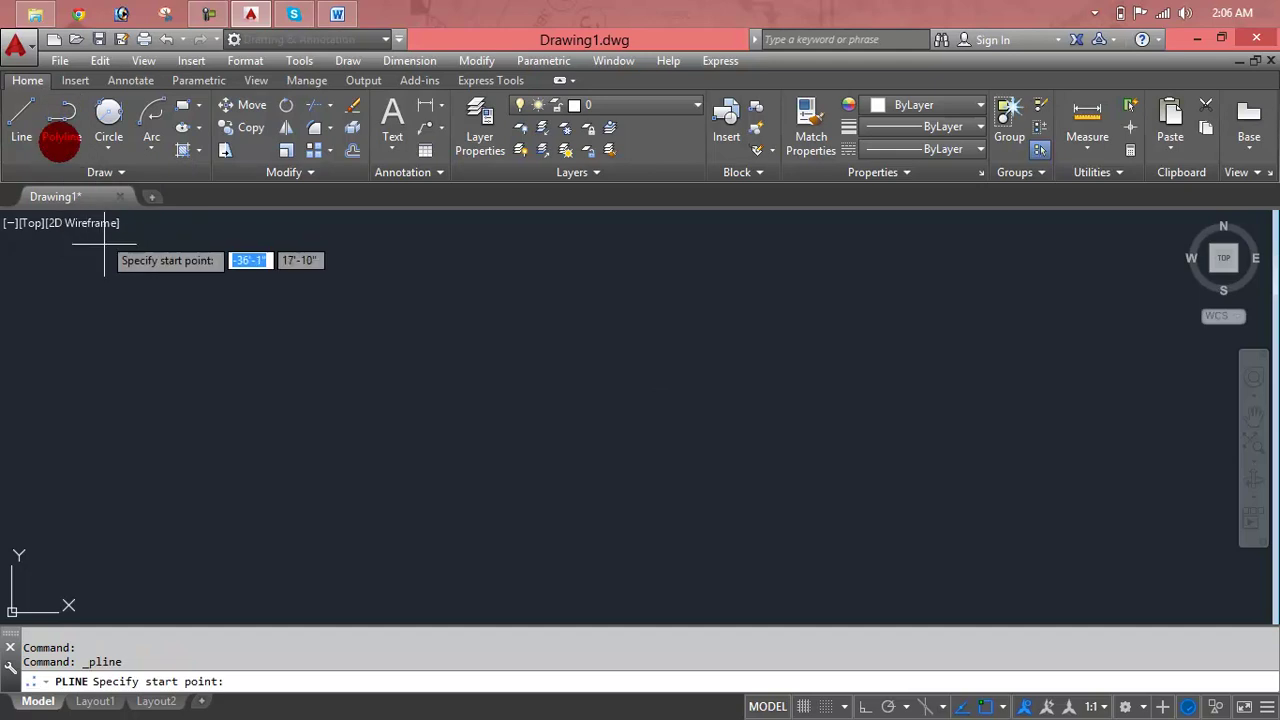
click(118, 476)
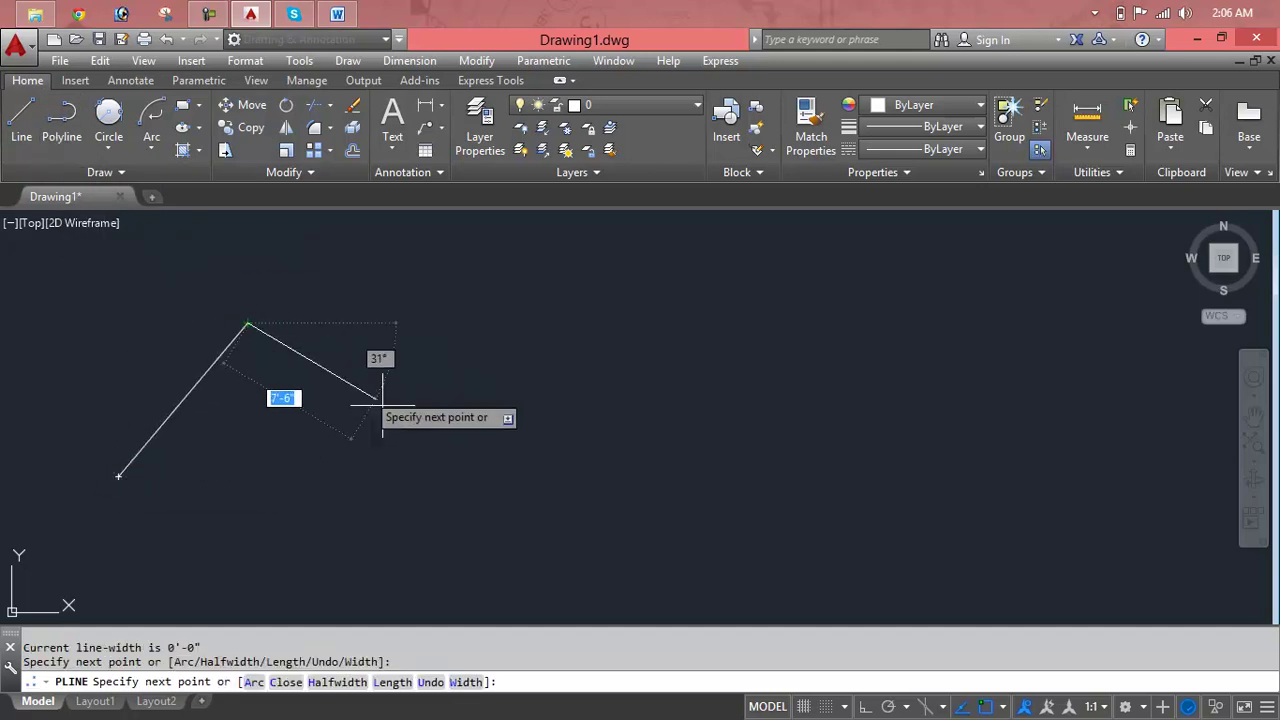
click(425, 487)
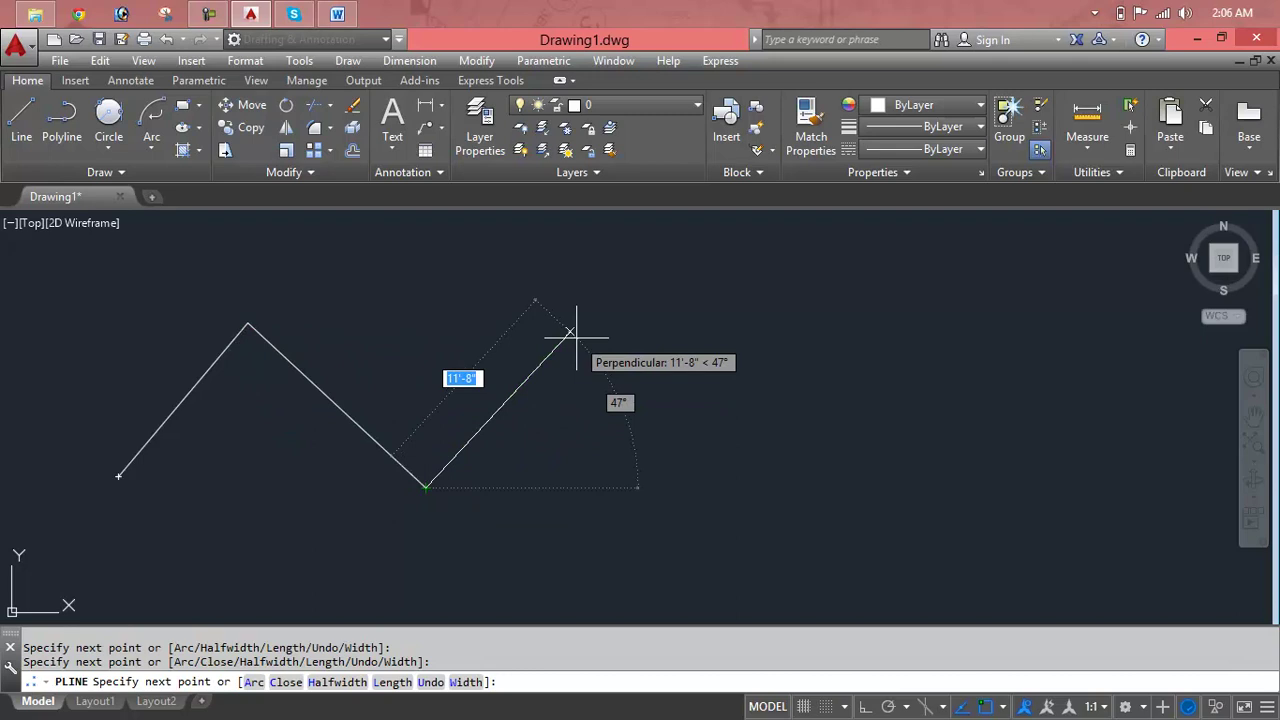
text(a)
key(Return)
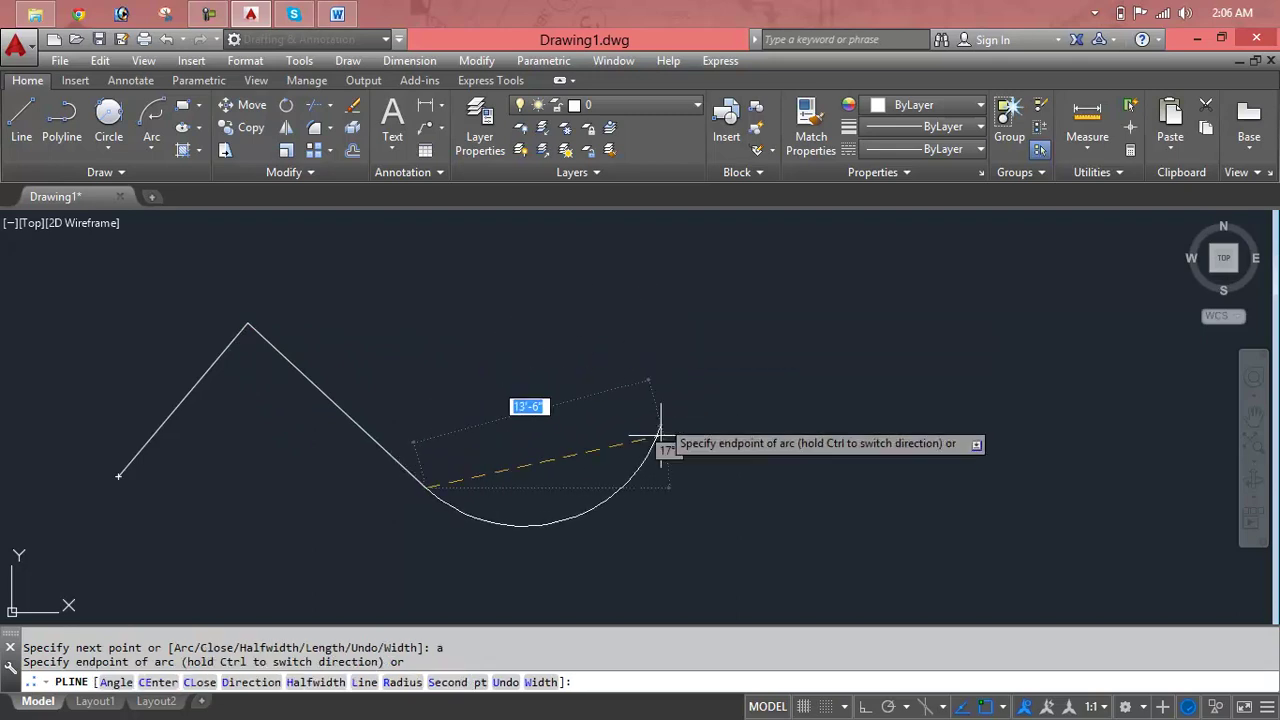
click(650, 551)
click(668, 341)
click(726, 252)
click(857, 437)
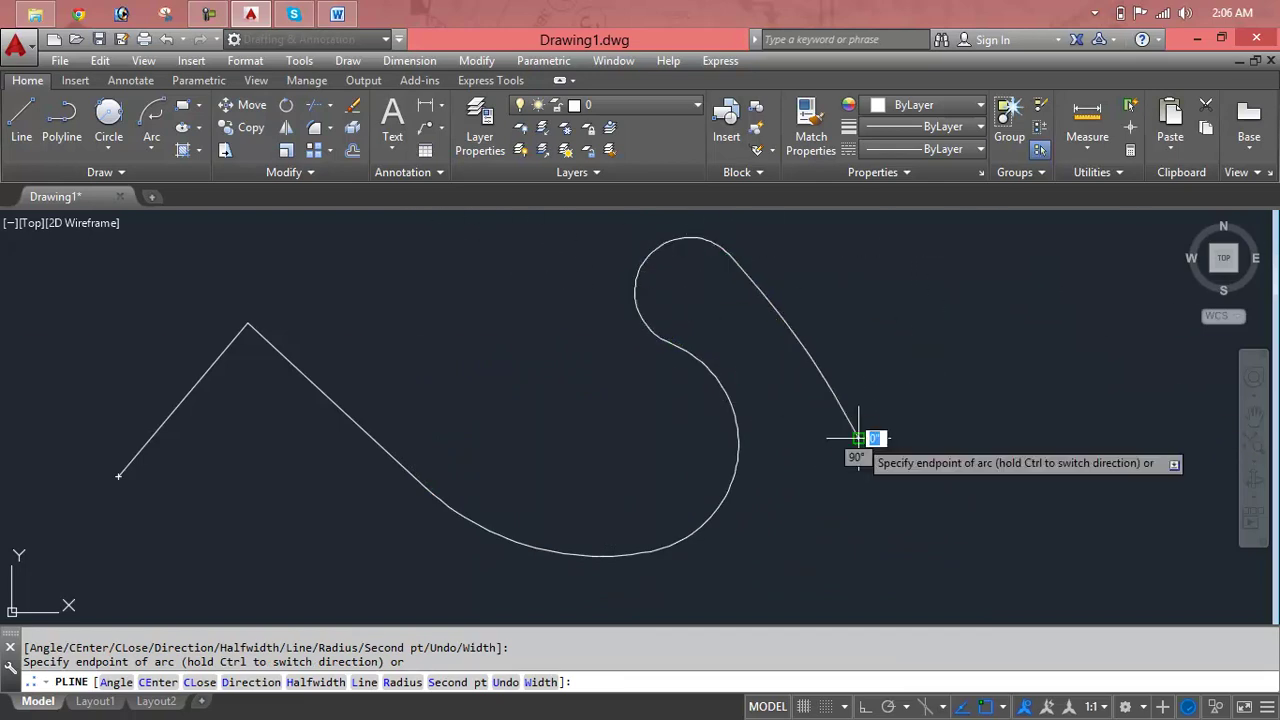
text(c)
key(Return)
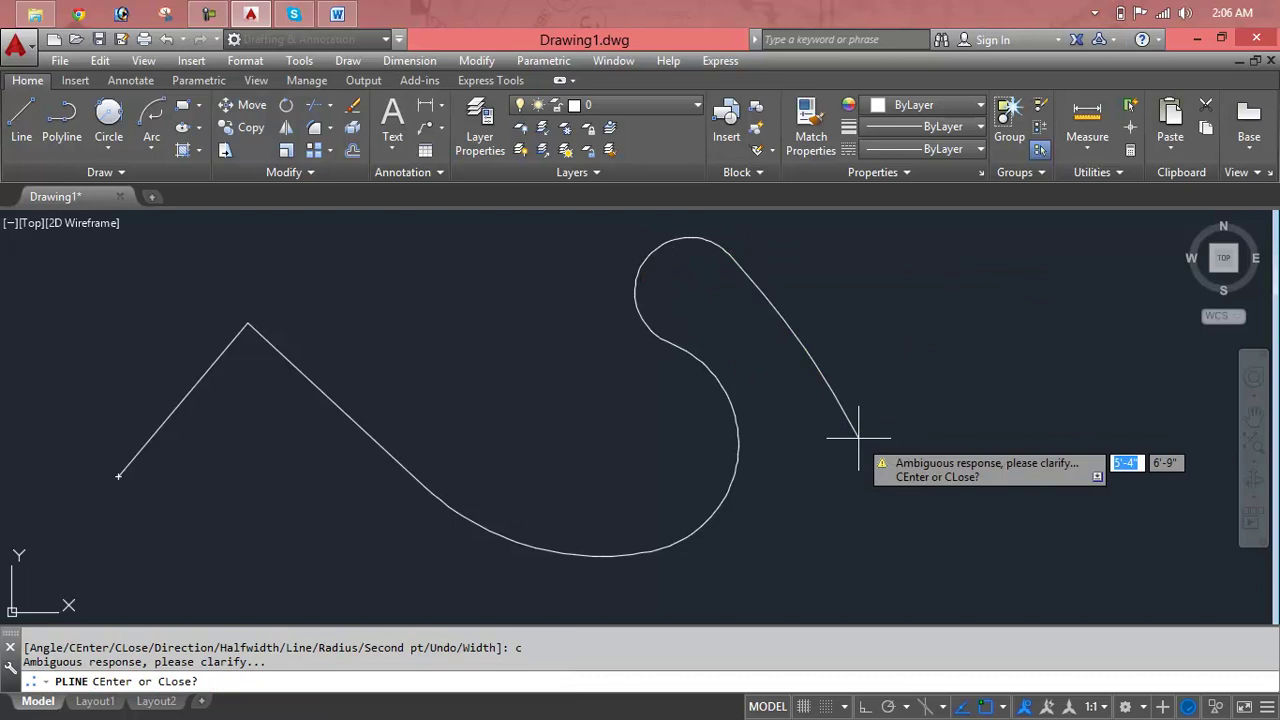
key(Escape)
key(Escape)
key(Escape)
click(849, 420)
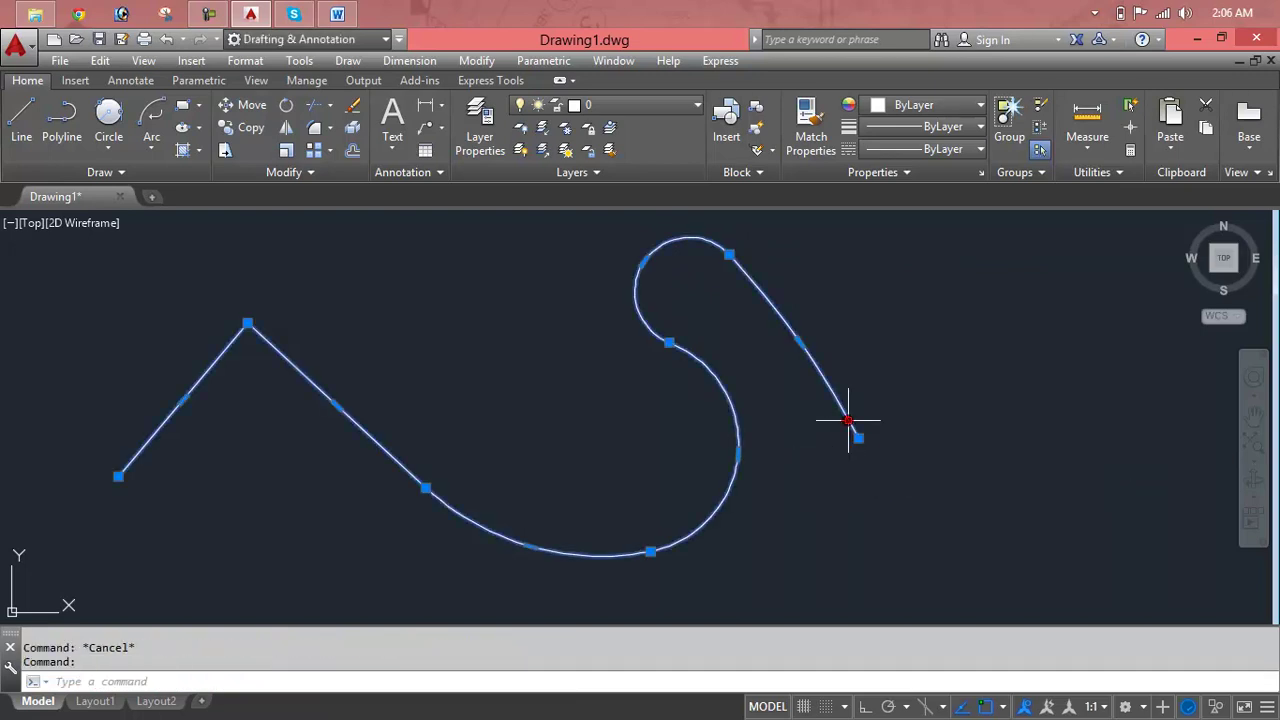
key(Delete)
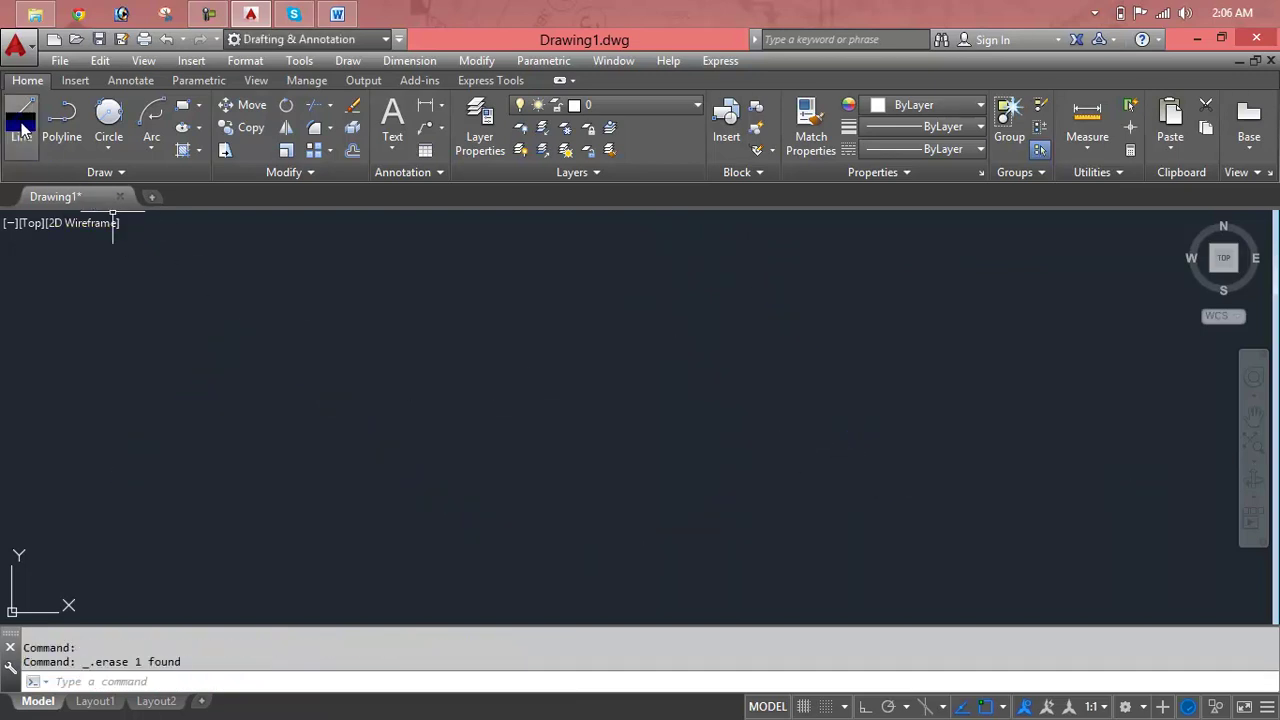
Cancel stray selections and start a SPLINE in CV mode, degree 3, awaiting its first point.
click(96, 172)
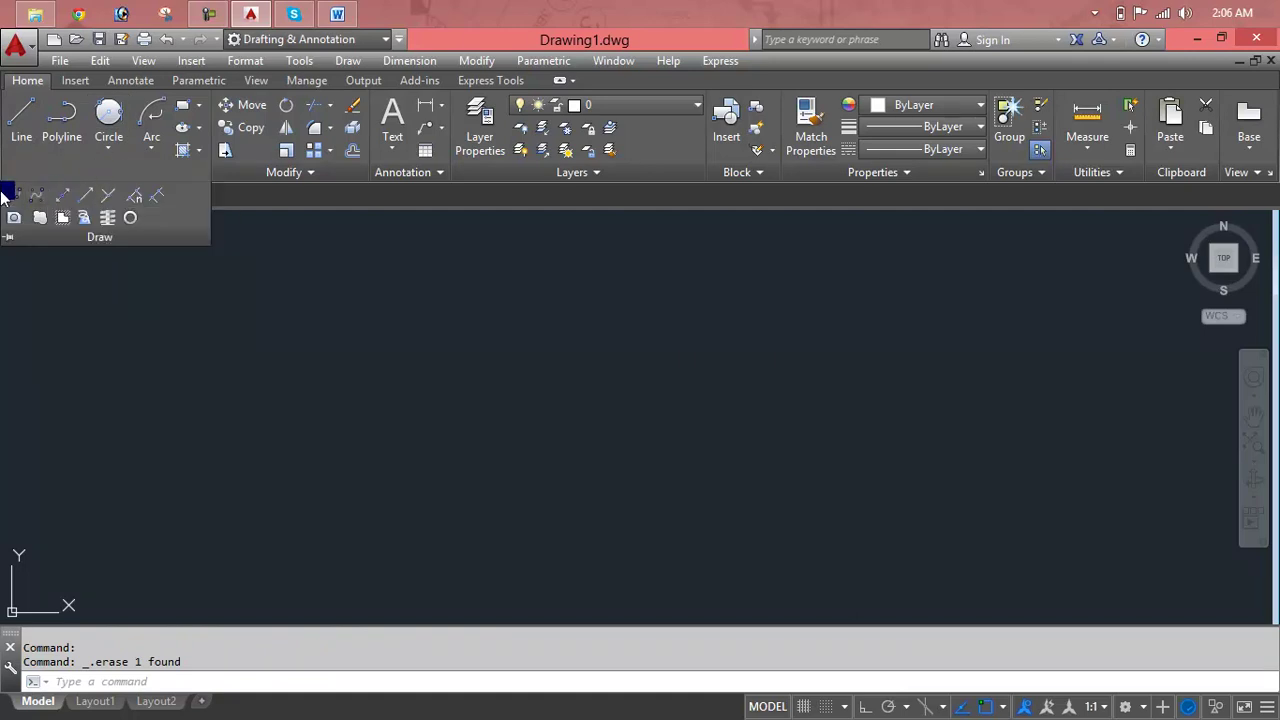
key(Escape)
key(Escape)
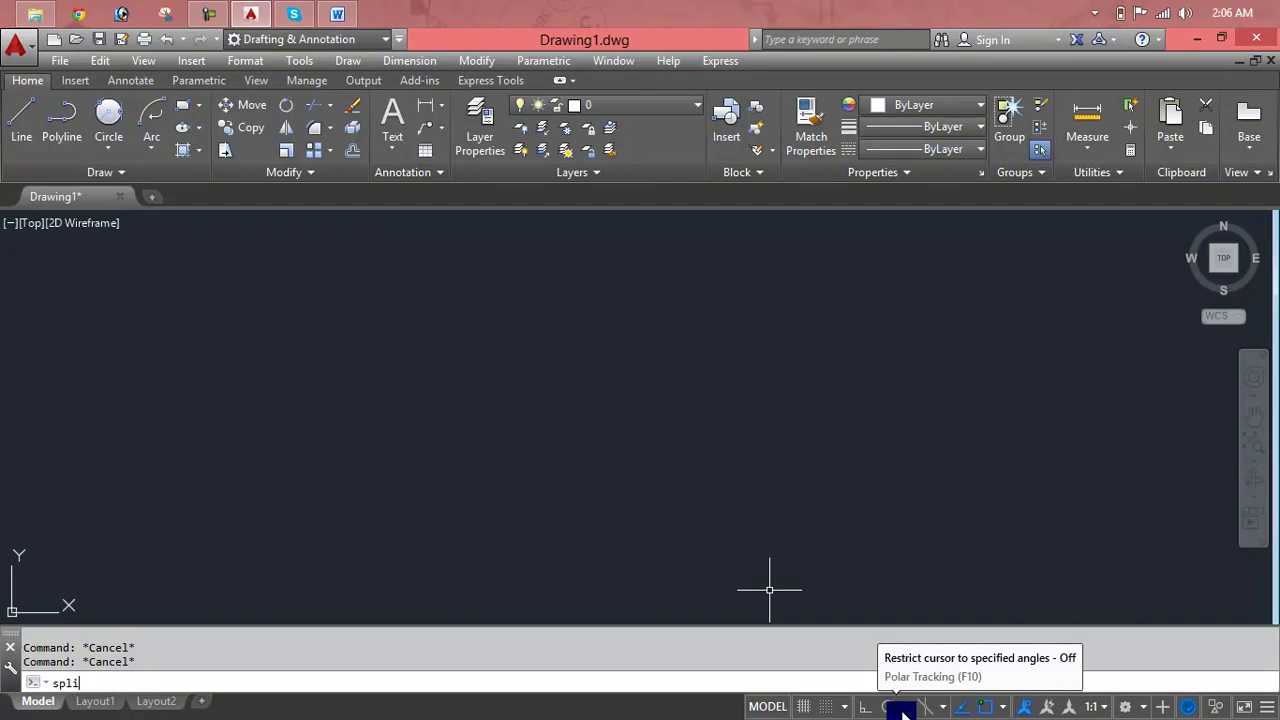
click(548, 354)
text(spl)
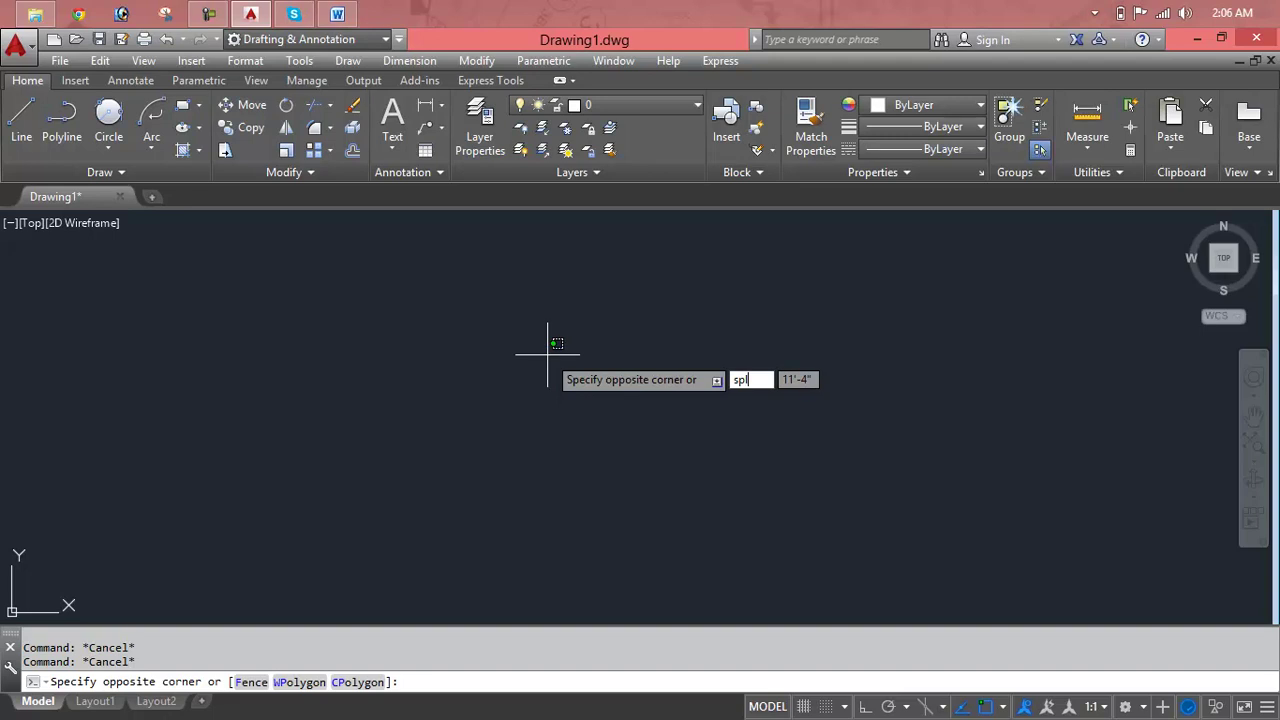
key(Return)
key(Escape)
key(Escape)
key(Escape)
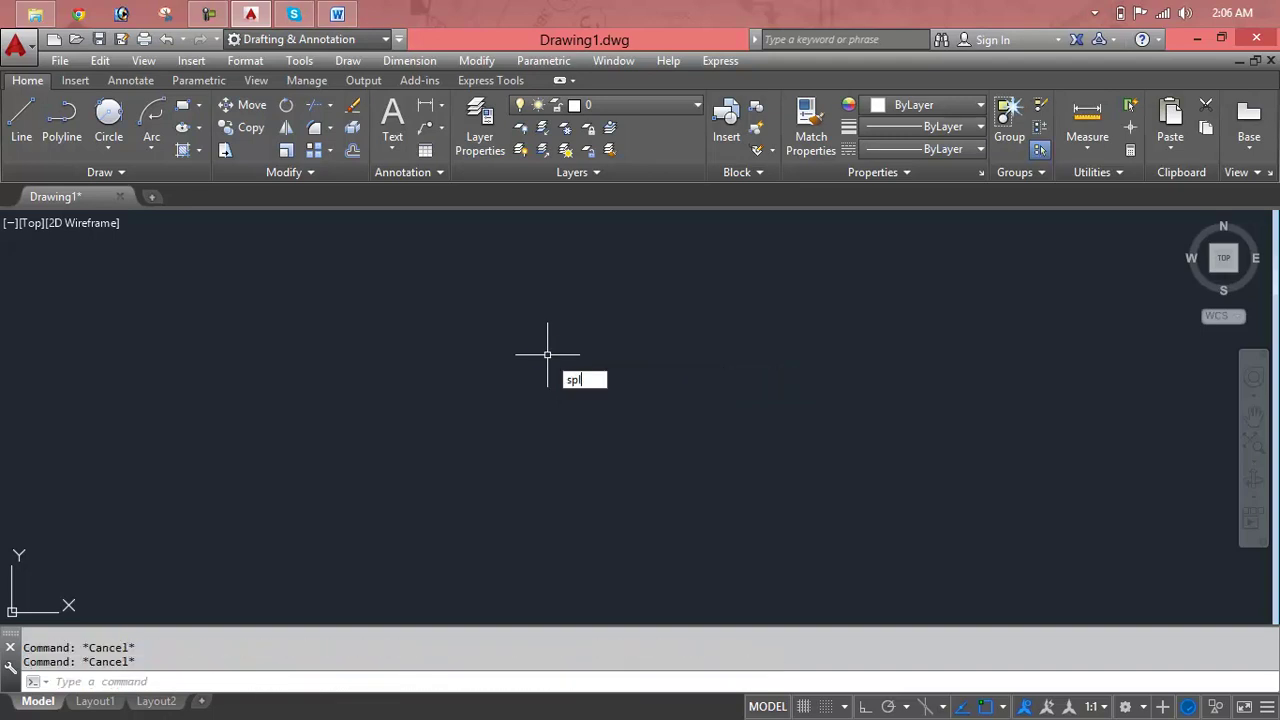
key(Return)
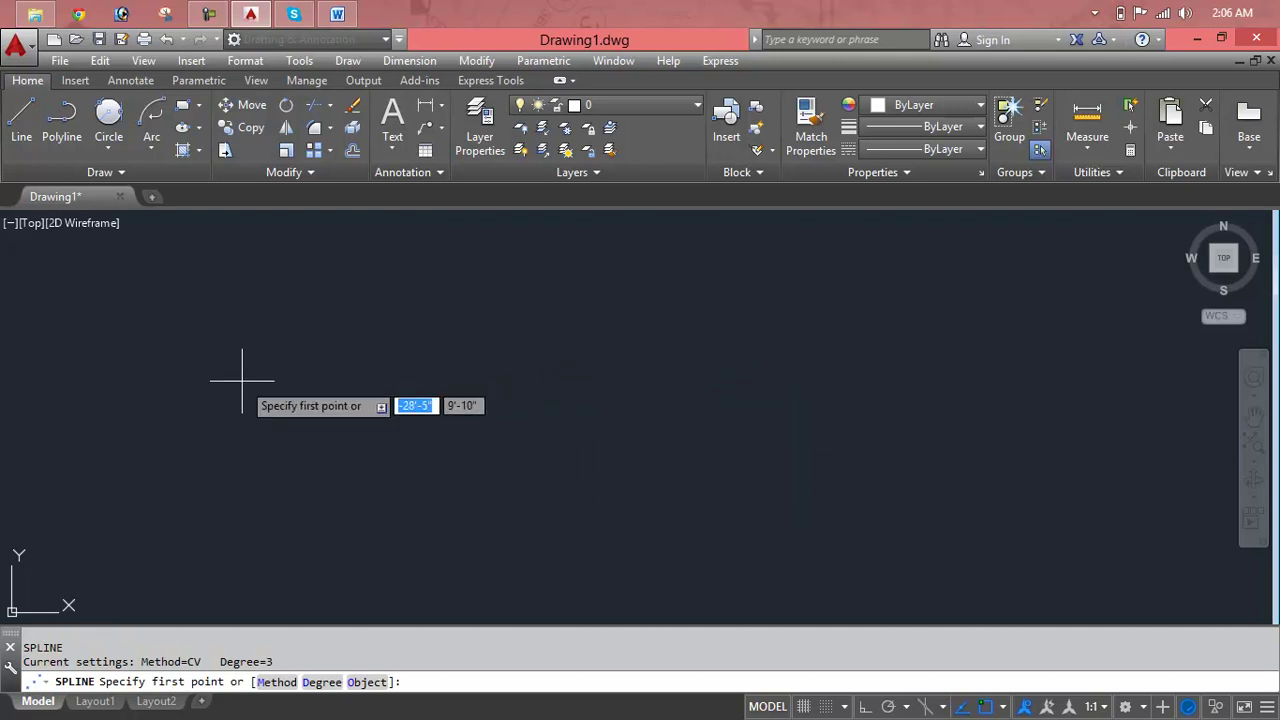
click(241, 380)
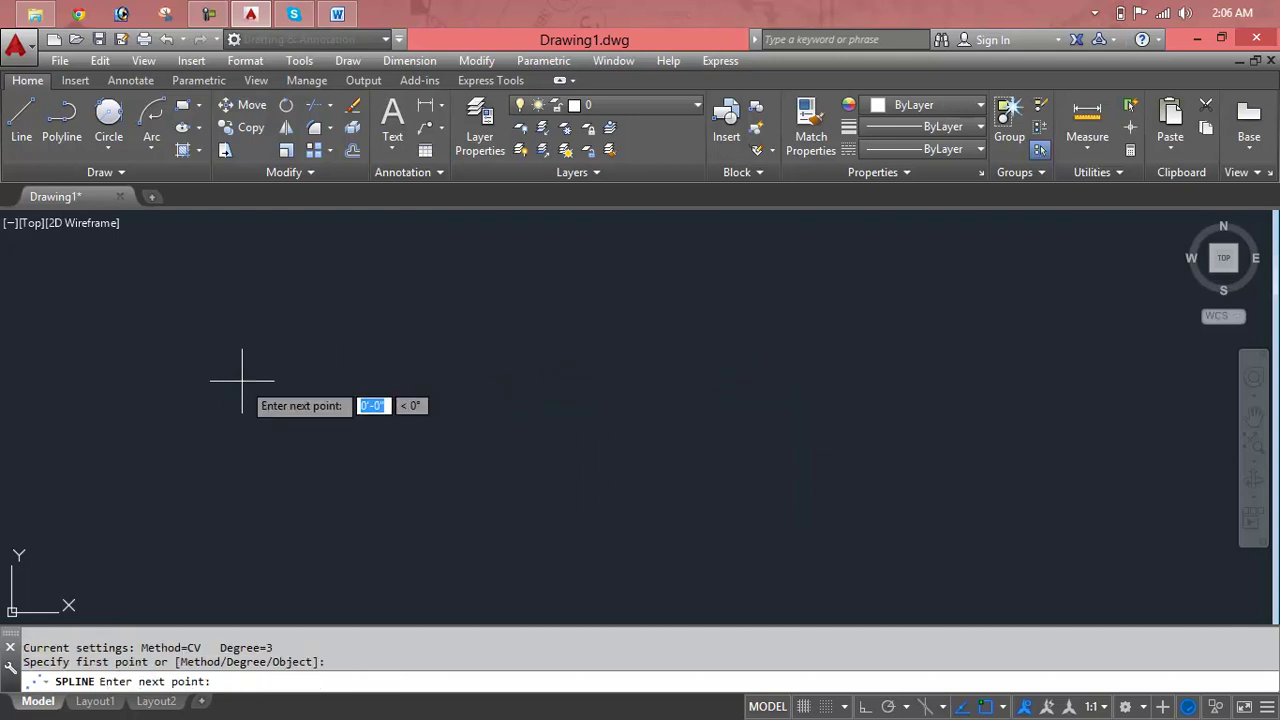
click(378, 276)
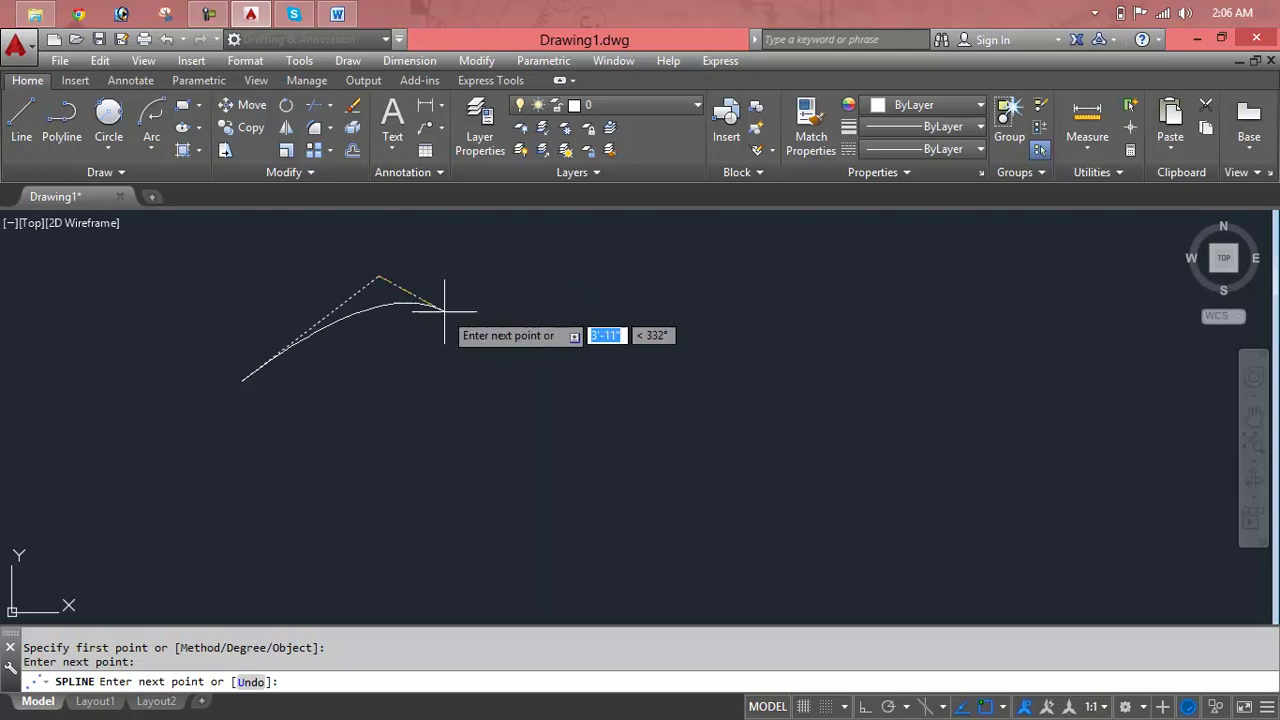
click(378, 362)
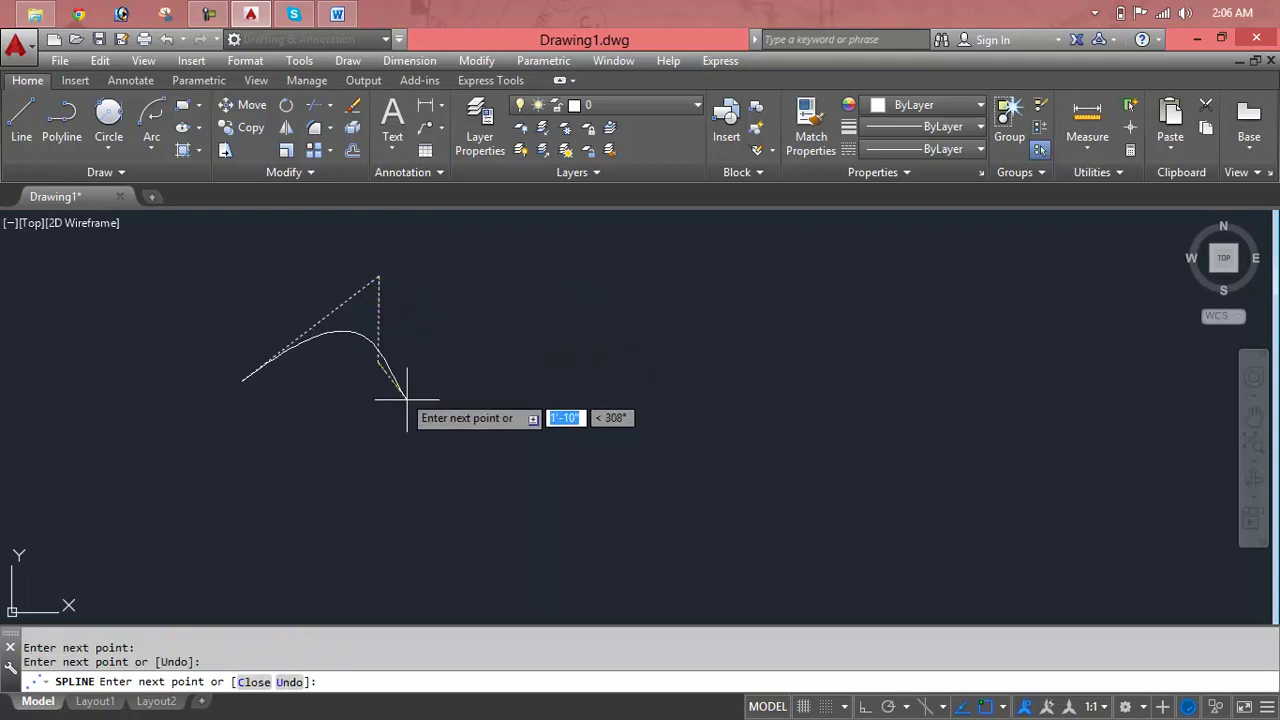
click(491, 434)
click(612, 326)
click(710, 260)
click(968, 487)
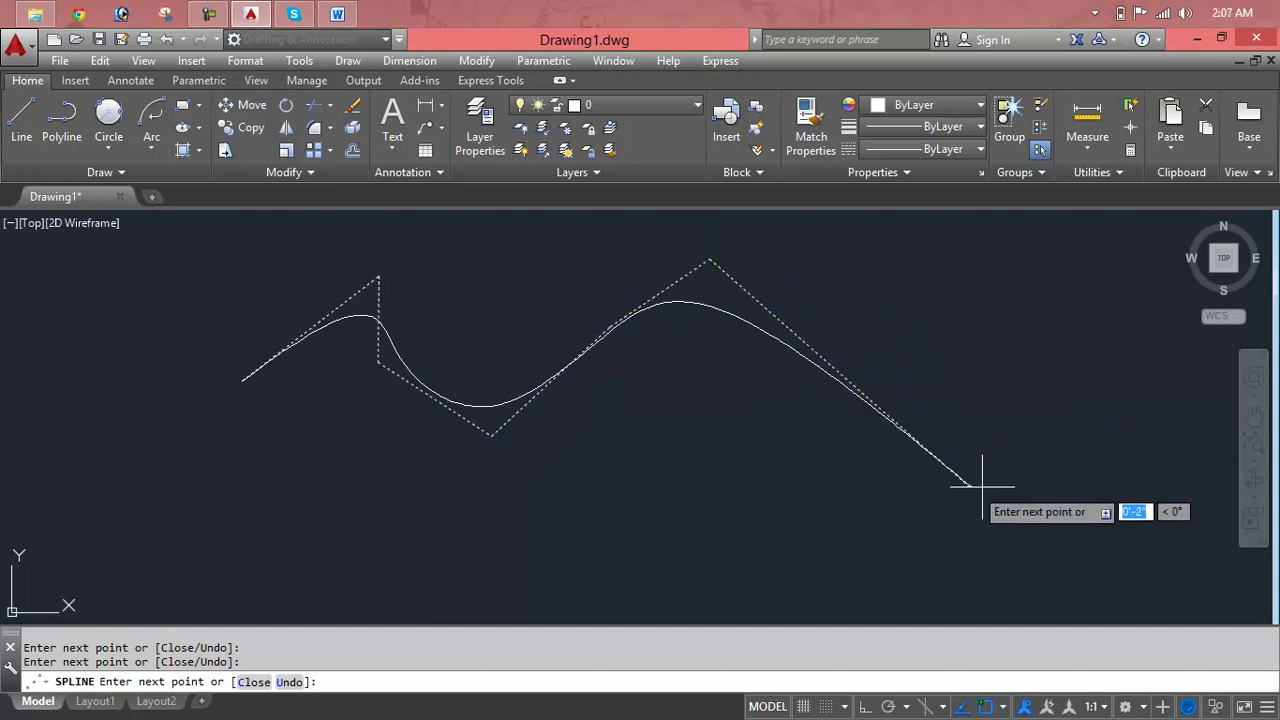
click(1131, 369)
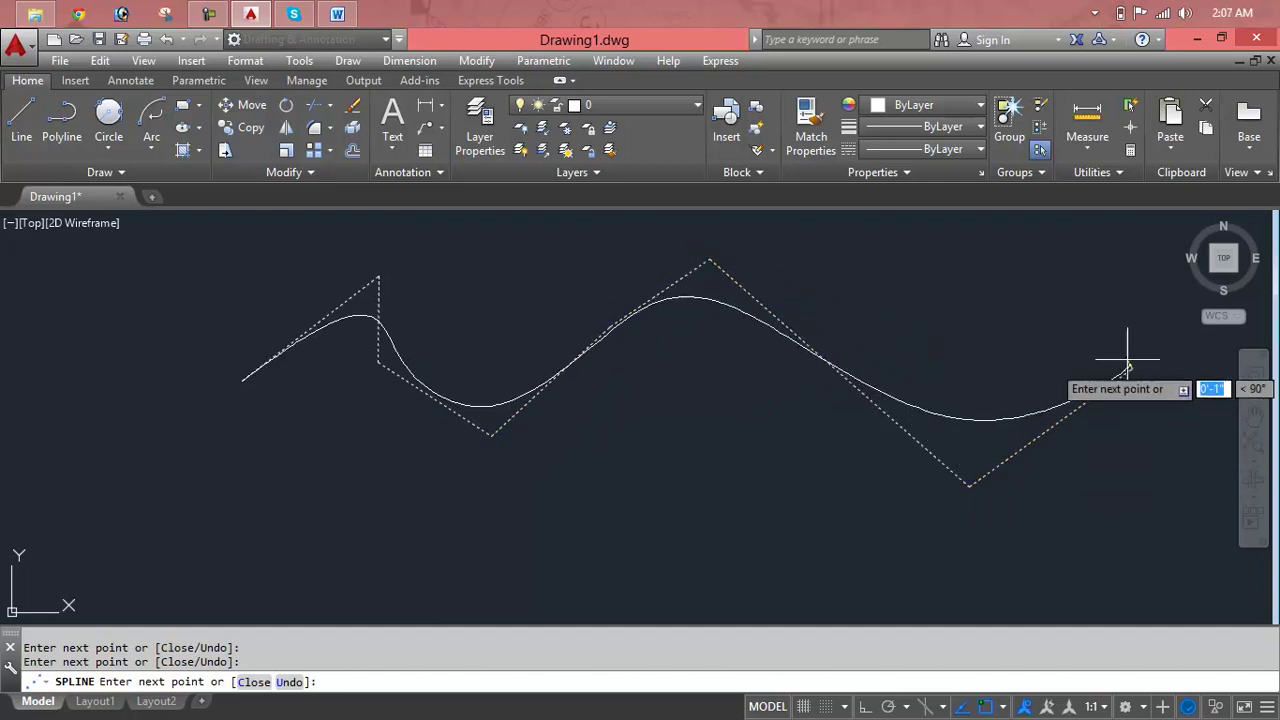
click(1084, 262)
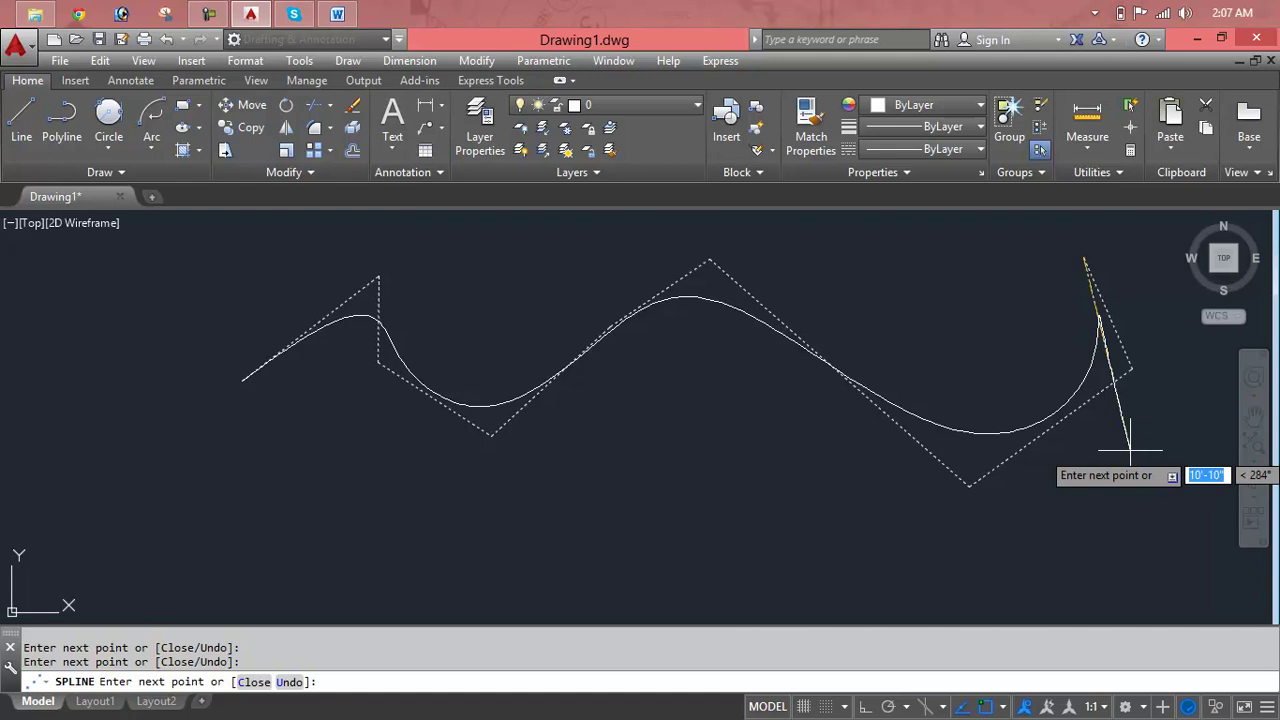
key(Escape)
key(Escape)
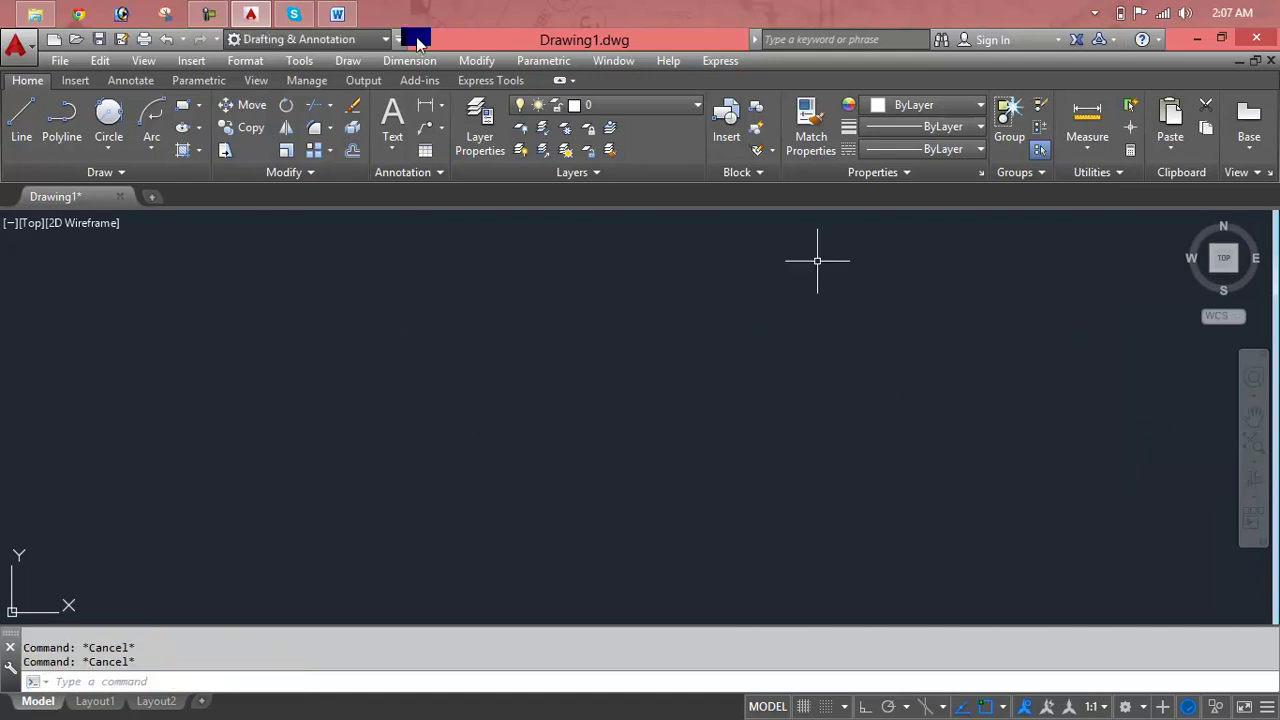
click(352, 62)
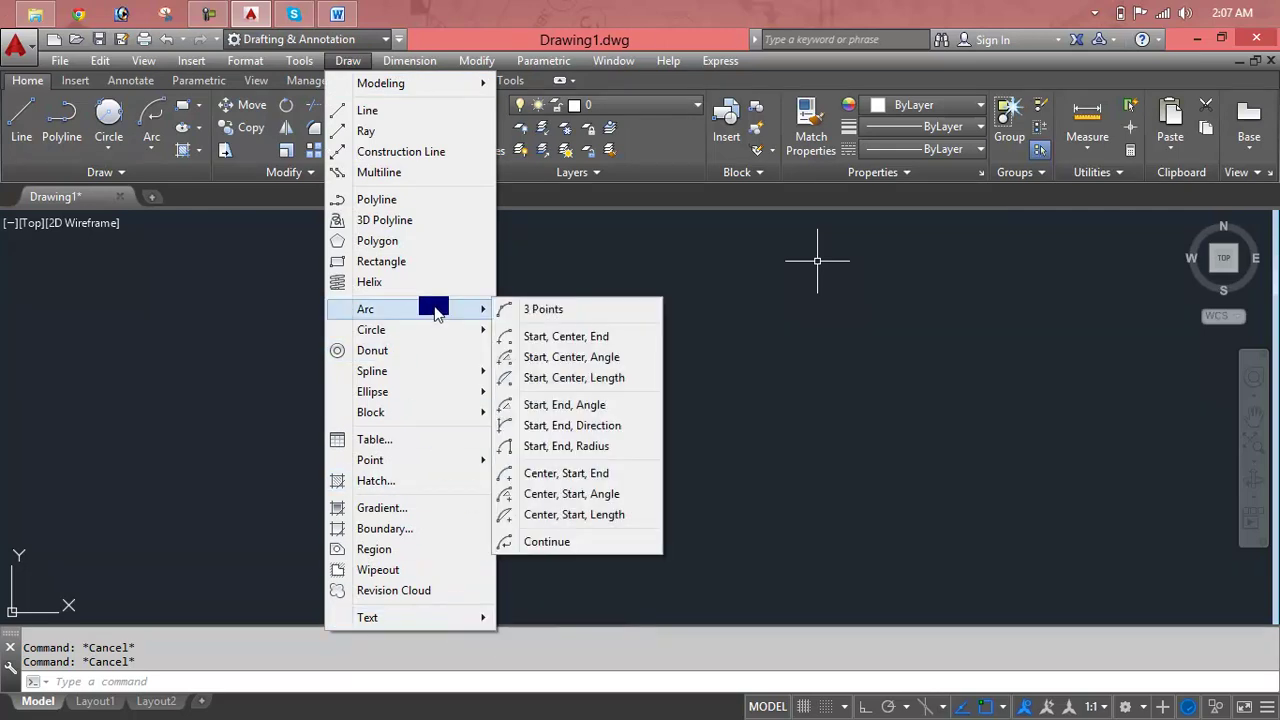
mouse_move(372, 371)
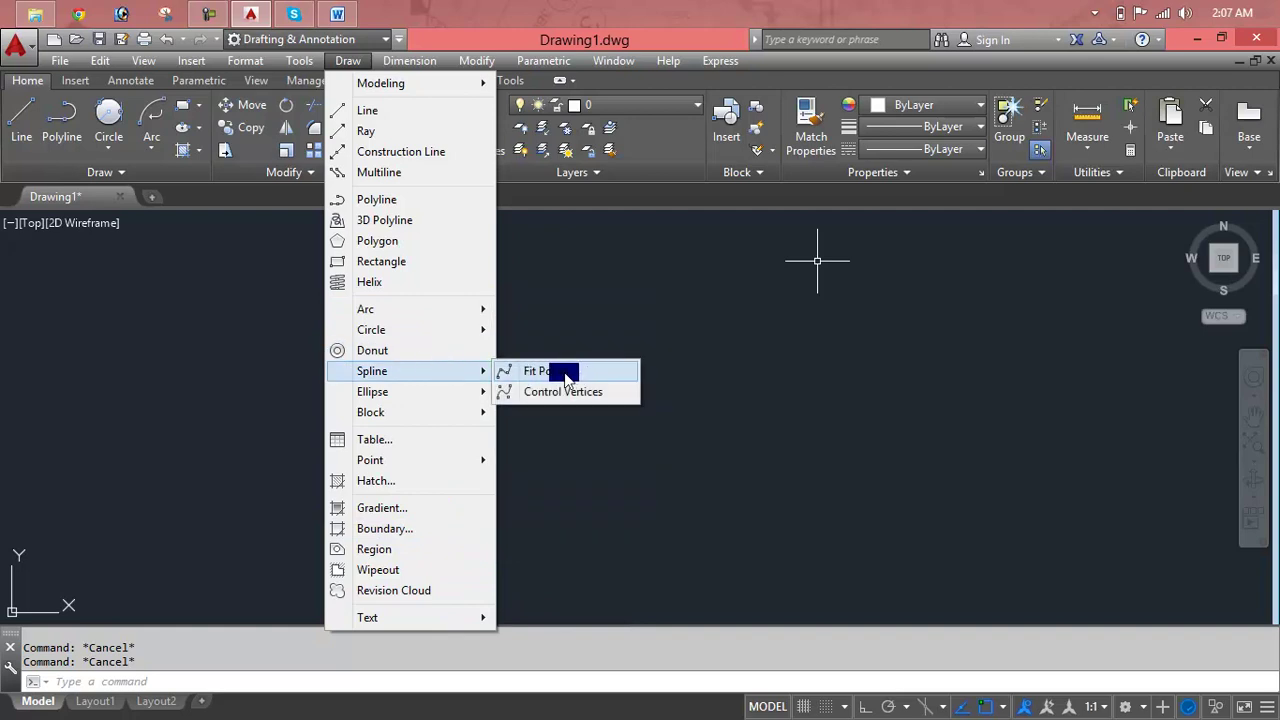
click(567, 372)
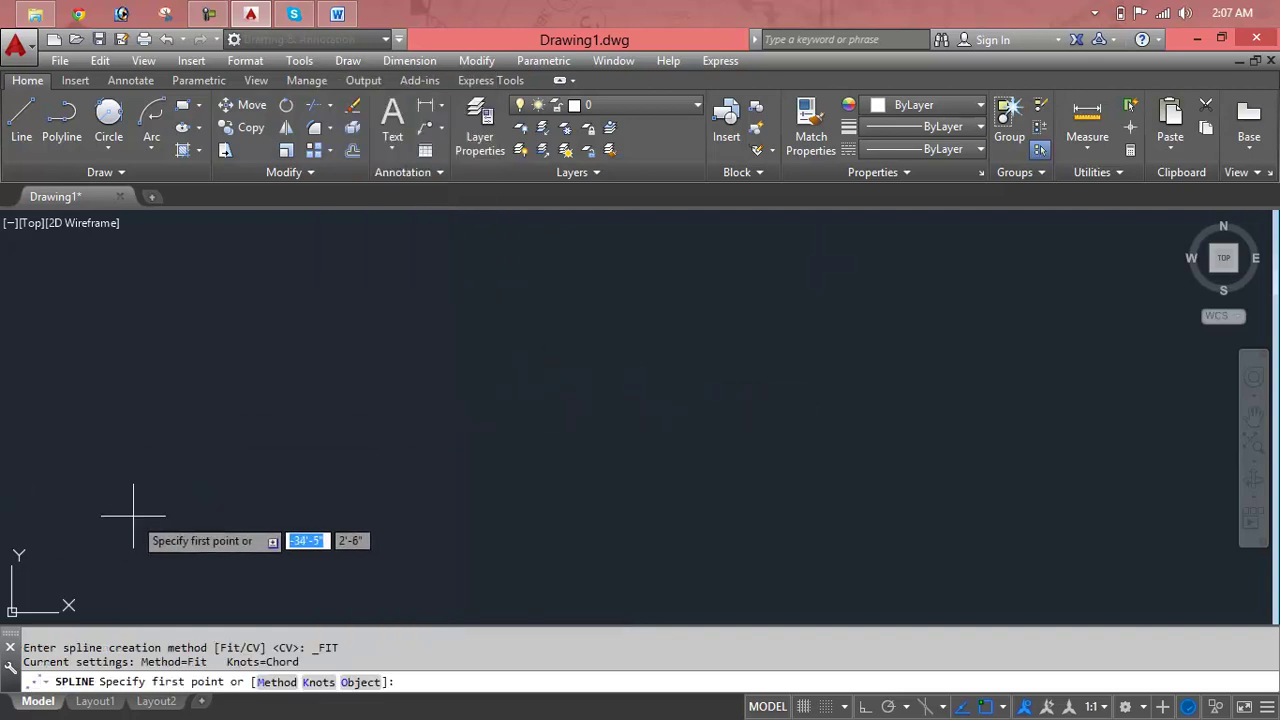
click(138, 512)
click(296, 297)
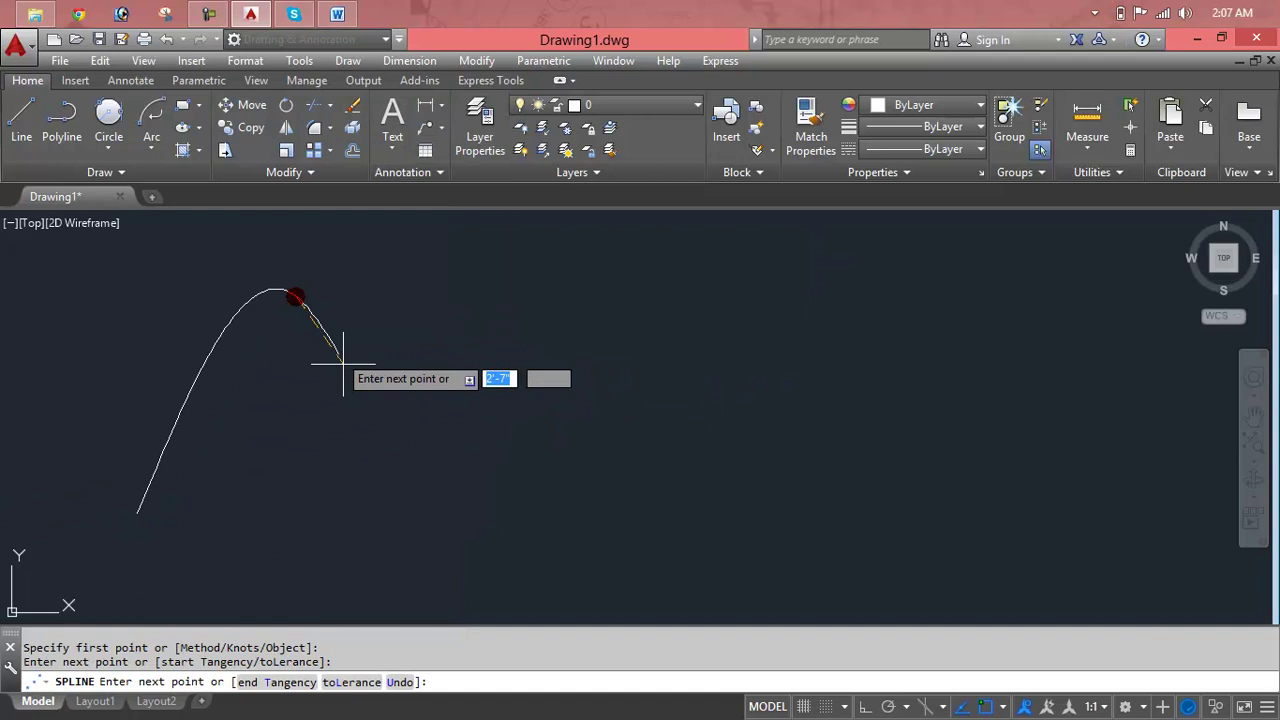
click(530, 555)
click(777, 292)
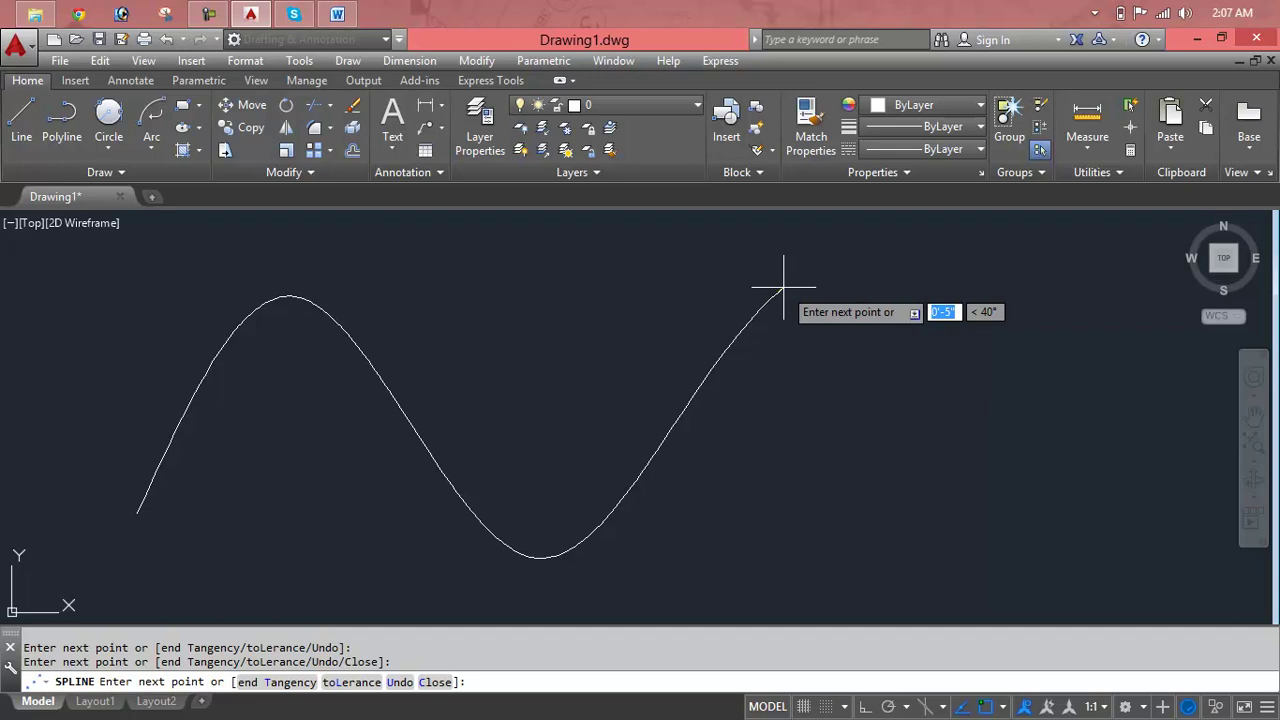
text(l)
key(Return)
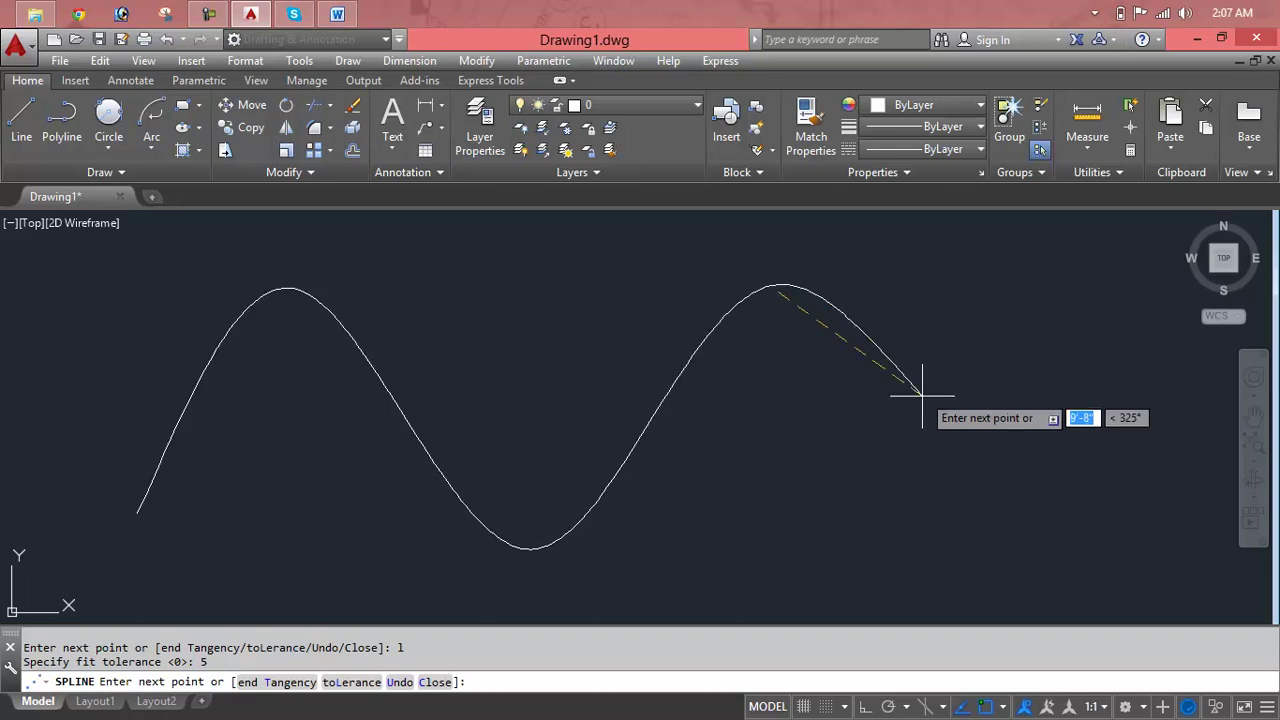
click(937, 506)
text(5')
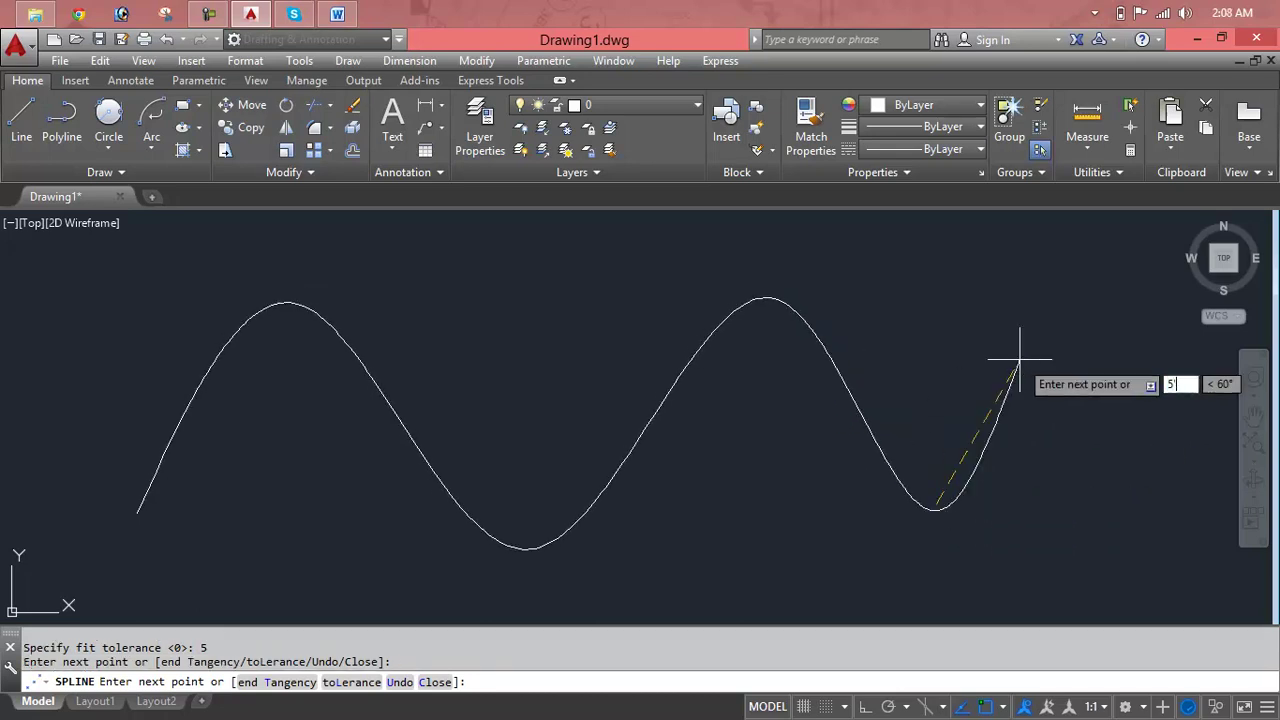
key(Return)
click(1098, 296)
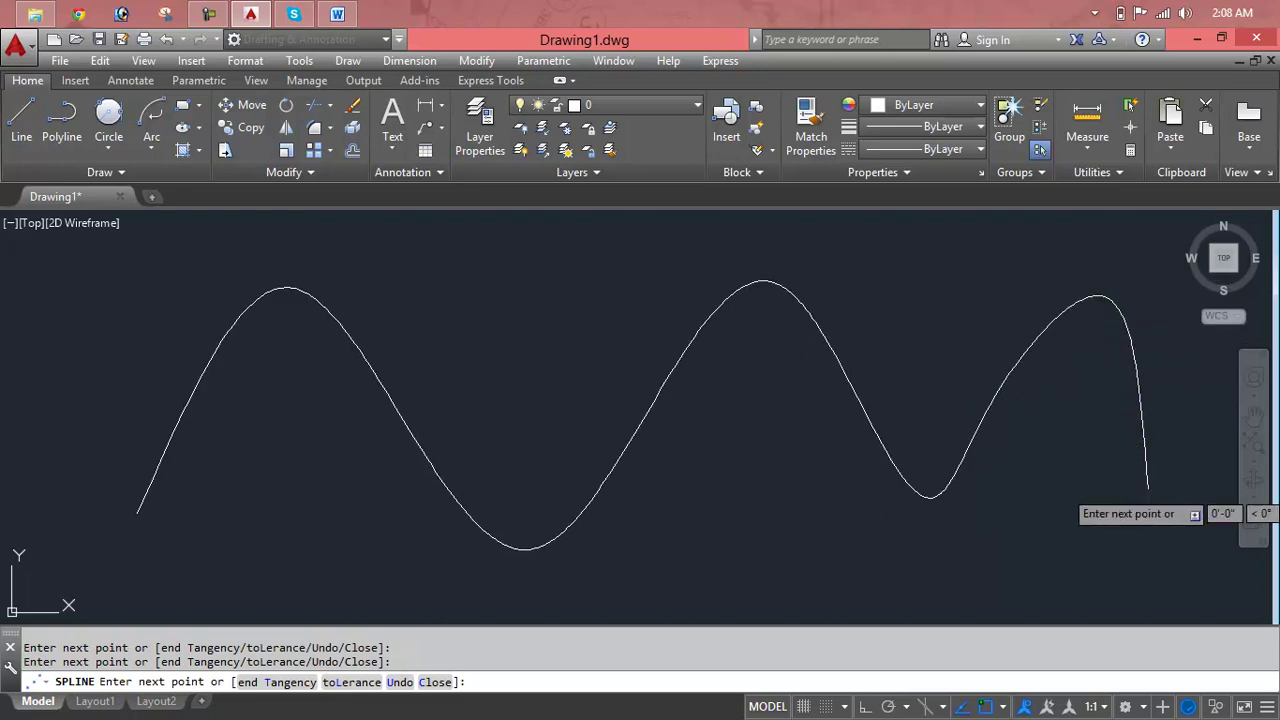
key(Escape)
key(Escape)
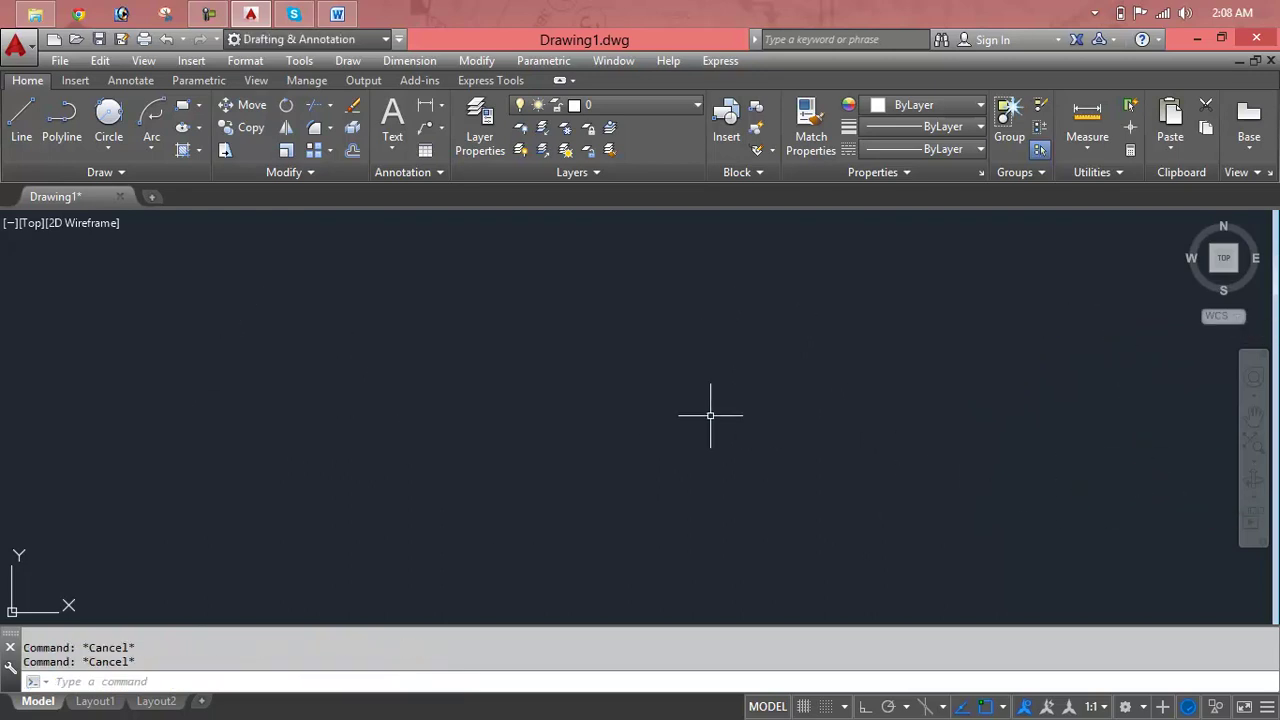
Draw a five-vertex zigzag polyline with two peaks and a valley, then restart SPLINE.
click(58, 142)
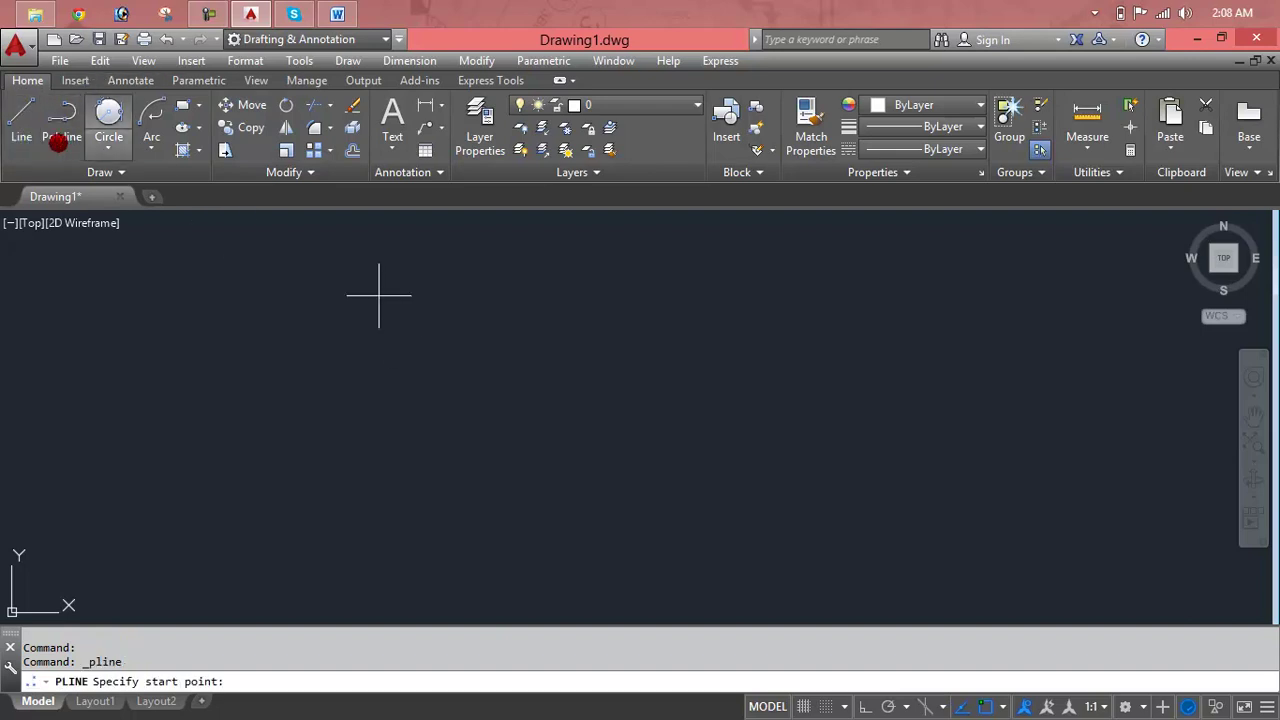
click(77, 495)
click(271, 284)
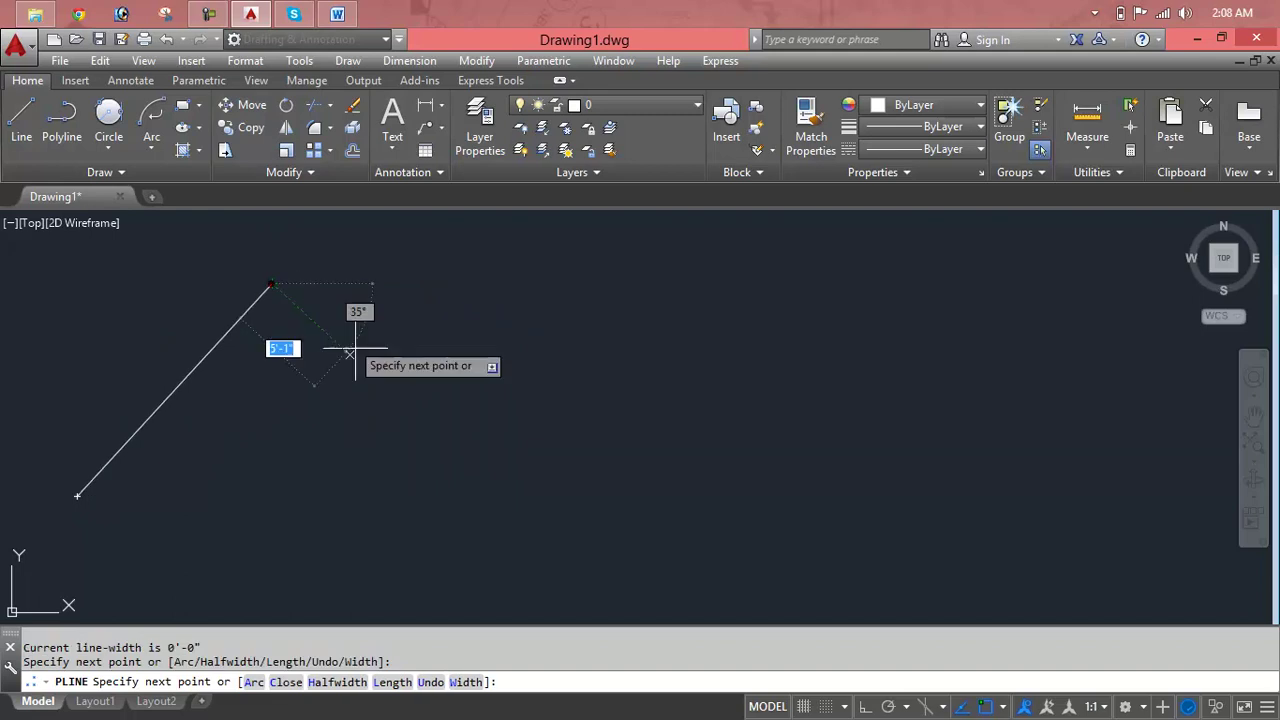
click(499, 541)
click(724, 284)
click(960, 563)
key(Return)
text(SPL)
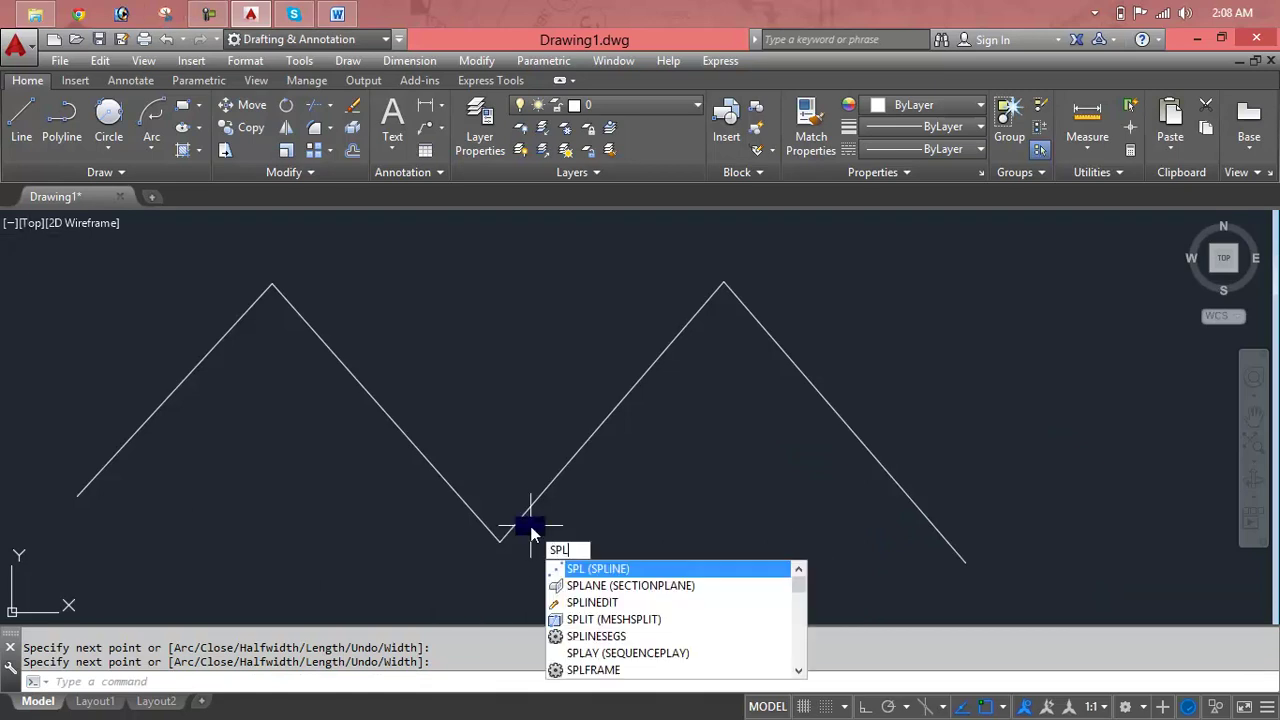
key(Return)
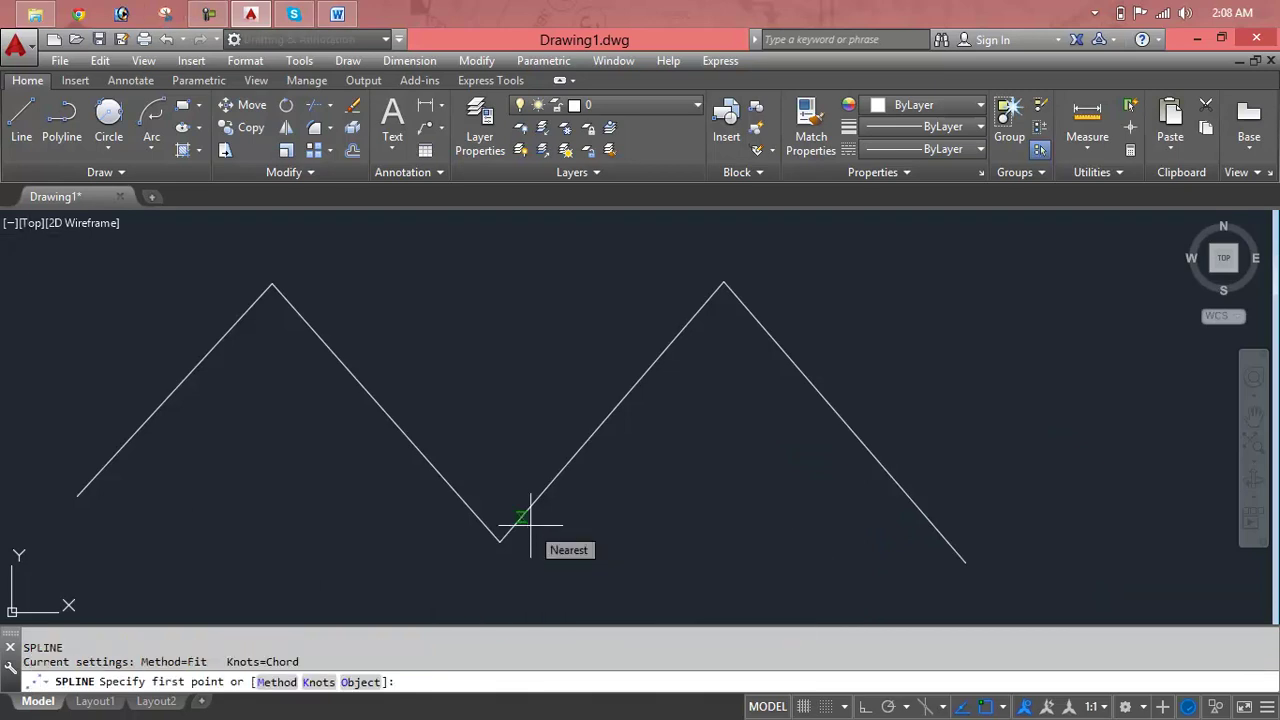
Snap spline fit points to the left end, both peaks, the valley and the right end.
click(77, 494)
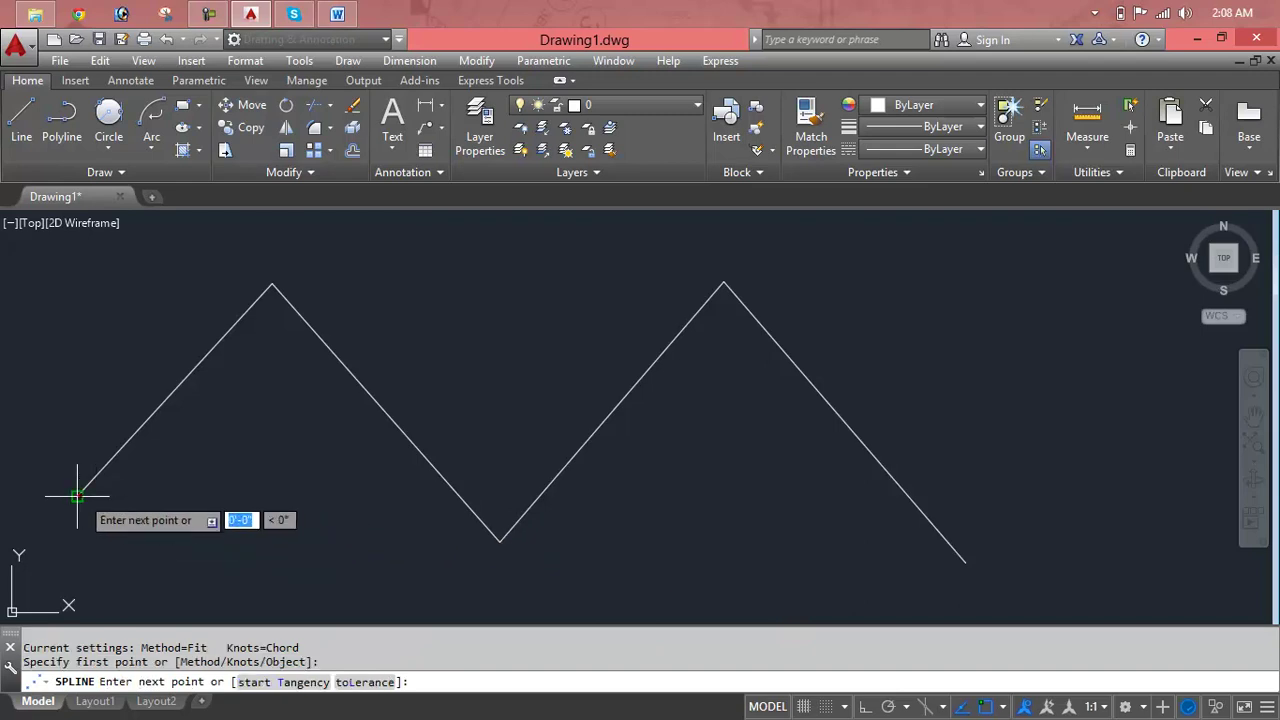
click(272, 284)
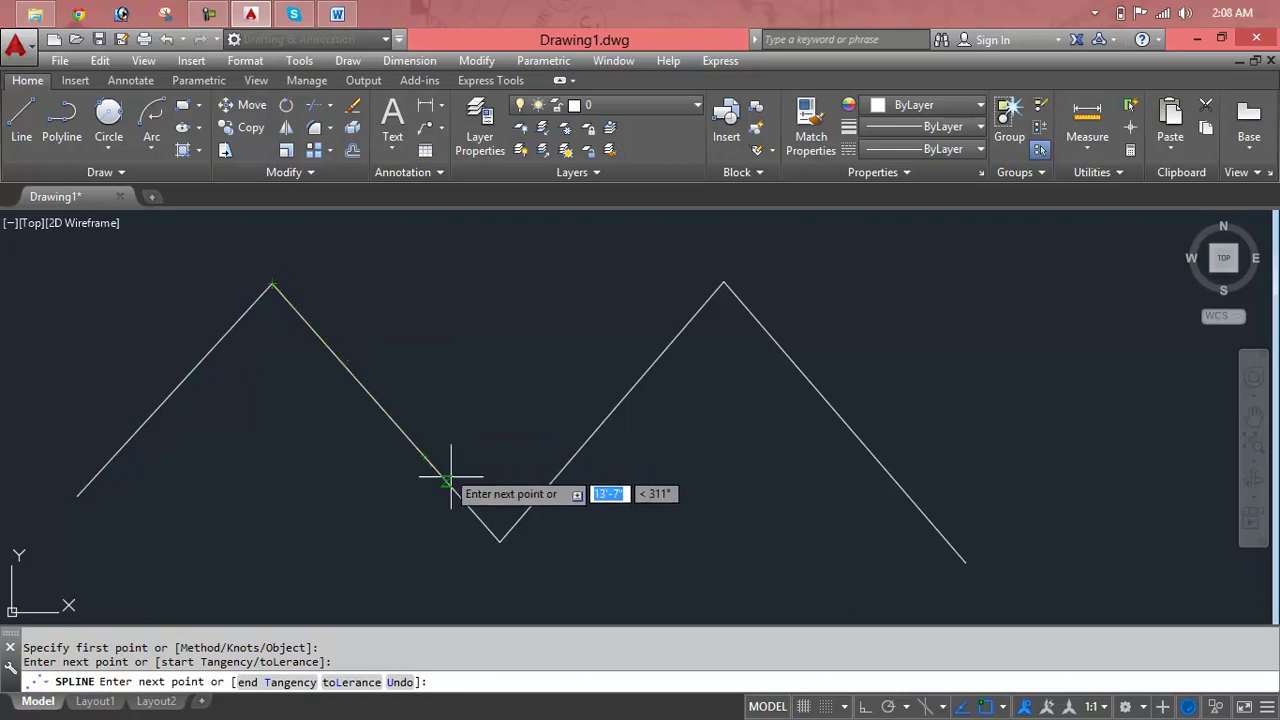
click(500, 541)
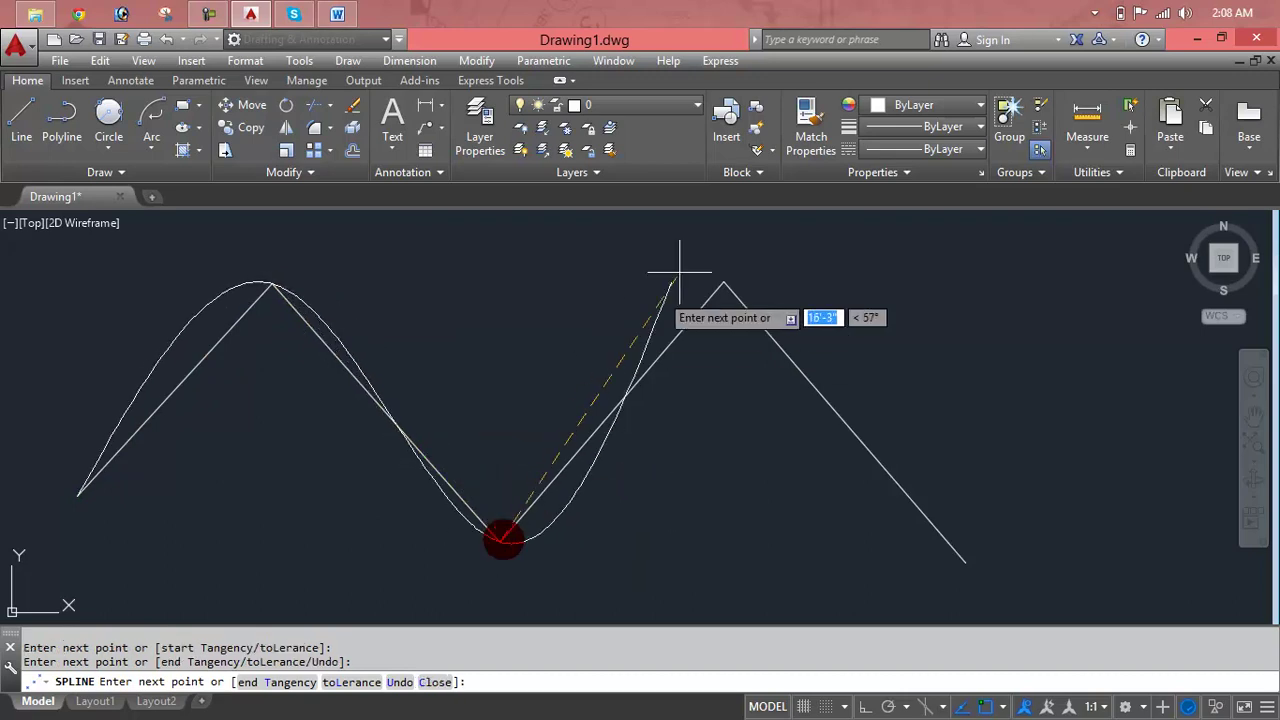
click(724, 284)
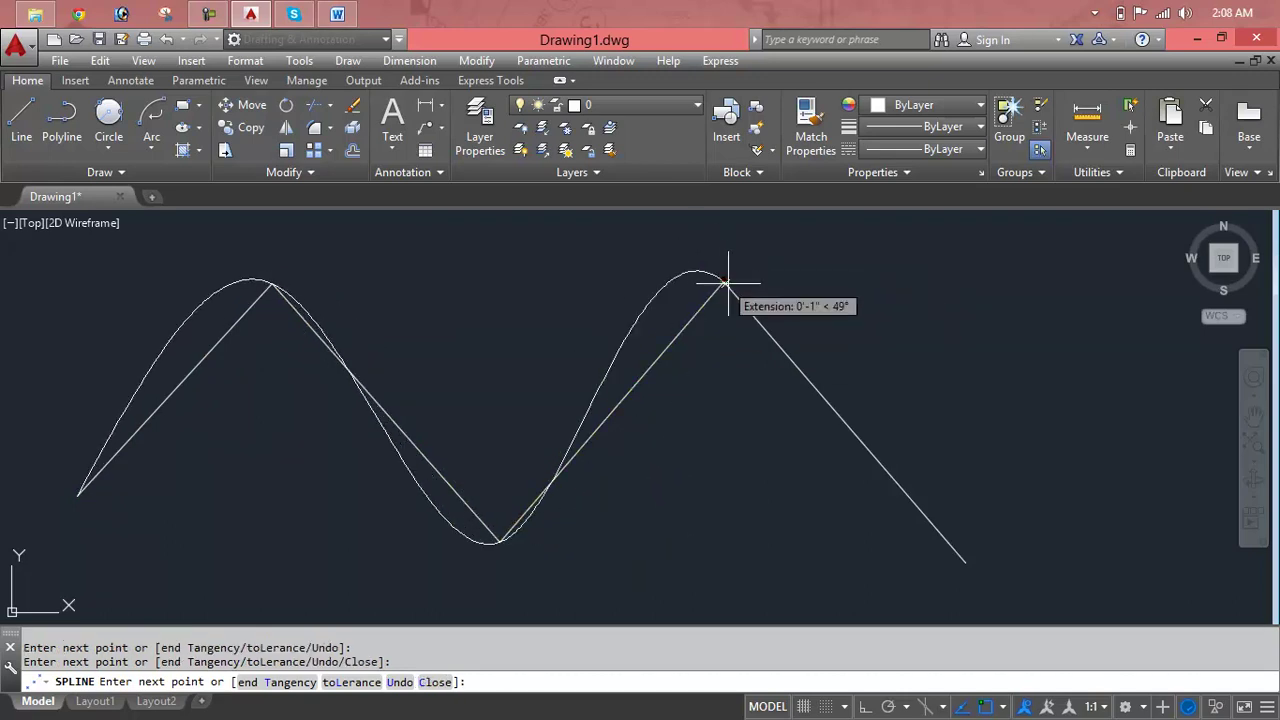
click(965, 563)
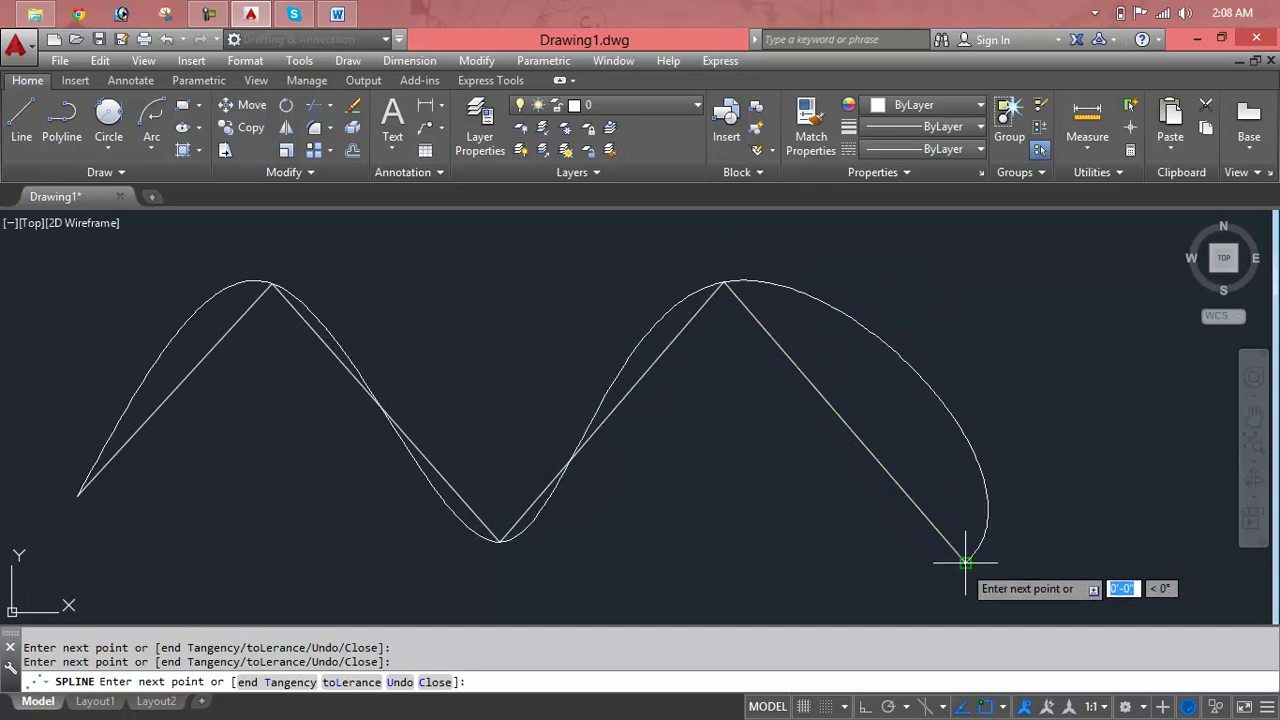
key(Return)
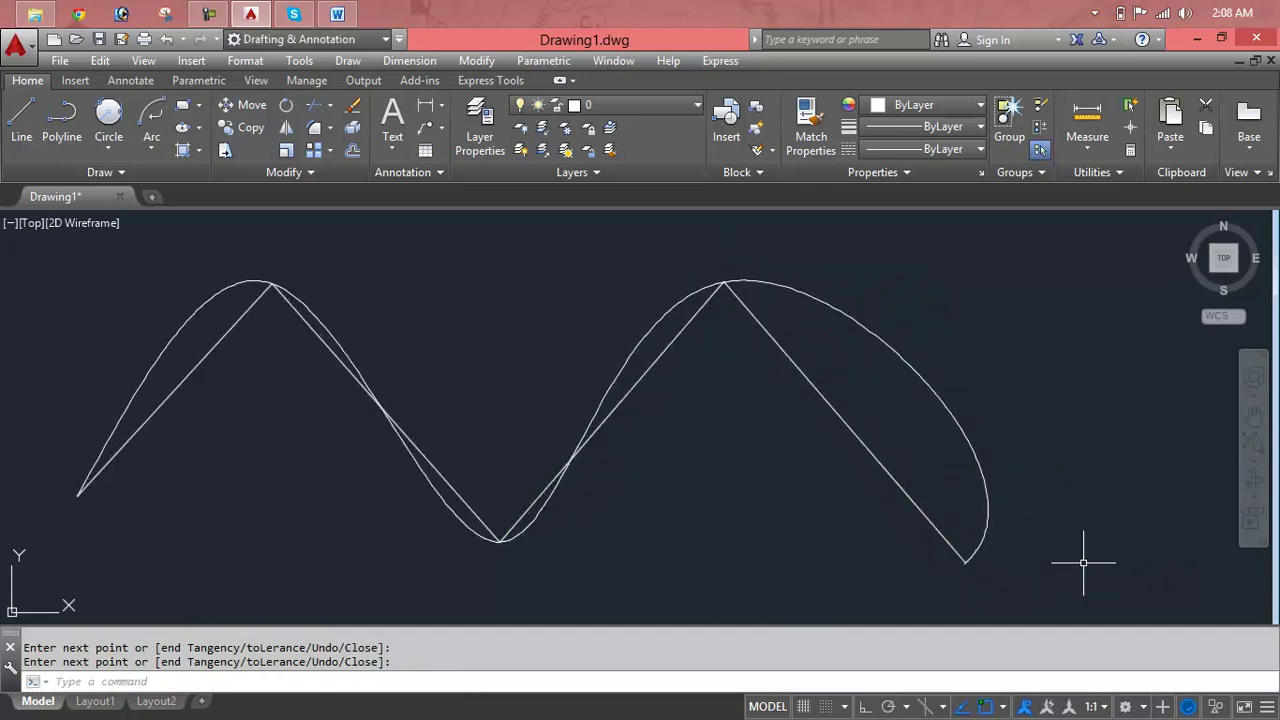
Zoom and pan to inspect the spline against the zigzag, then bring the whole drawing into view.
scroll(229, 275, up, 2)
scroll(329, 286, up, 2)
scroll(397, 285, up, 2)
scroll(397, 285, down, 2)
scroll(394, 277, down, 1)
scroll(353, 288, down, 1)
scroll(353, 288, down, 3)
scroll(779, 275, up, 2)
scroll(790, 308, up, 5)
middle_drag(762, 304, 804, 449)
scroll(610, 386, down, 2)
scroll(612, 375, down, 2)
scroll(614, 372, down, 3)
middle_drag(614, 394, 748, 278)
text(T)
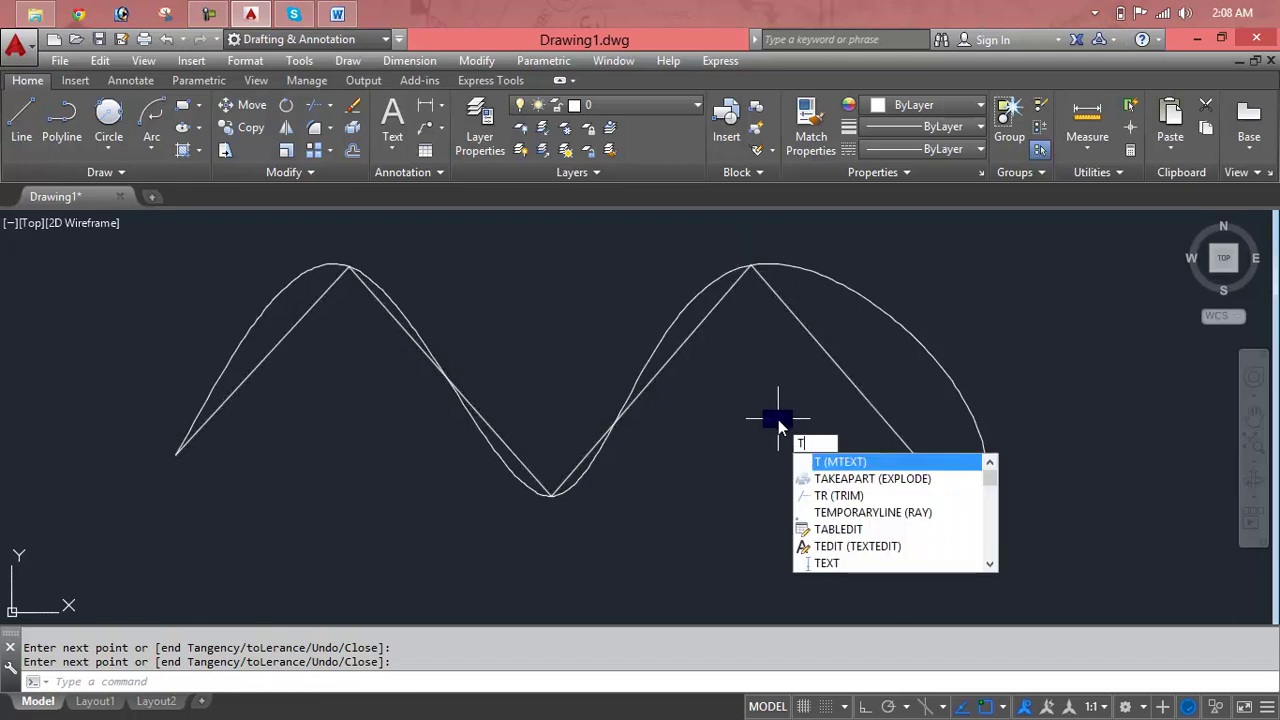
Start a multiline text box from the left endpoint to the first peak, then cancel it.
key(Return)
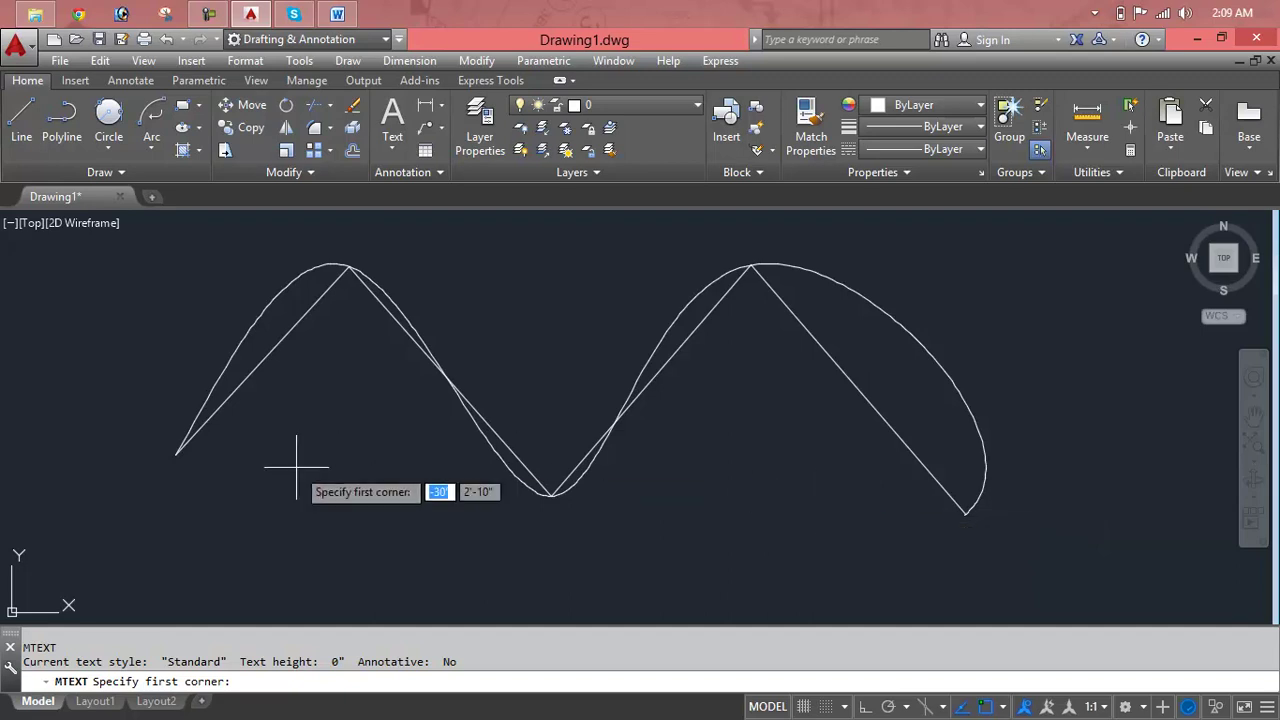
click(176, 454)
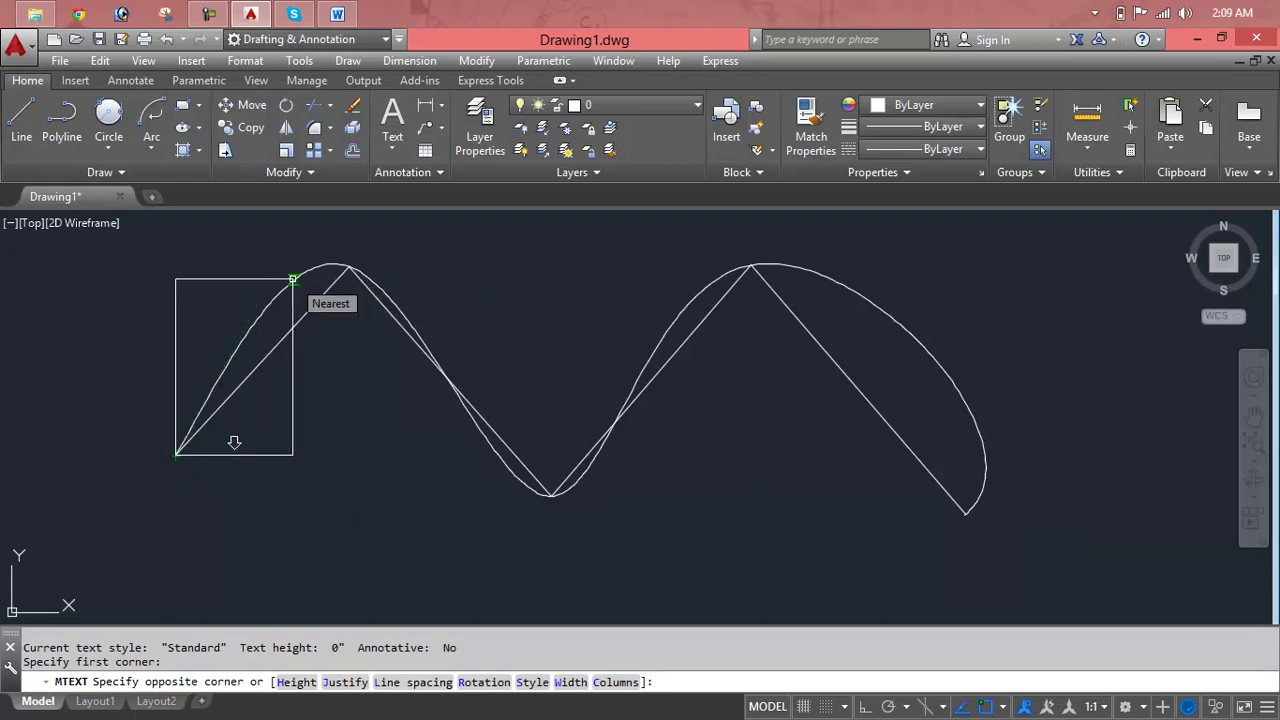
click(350, 266)
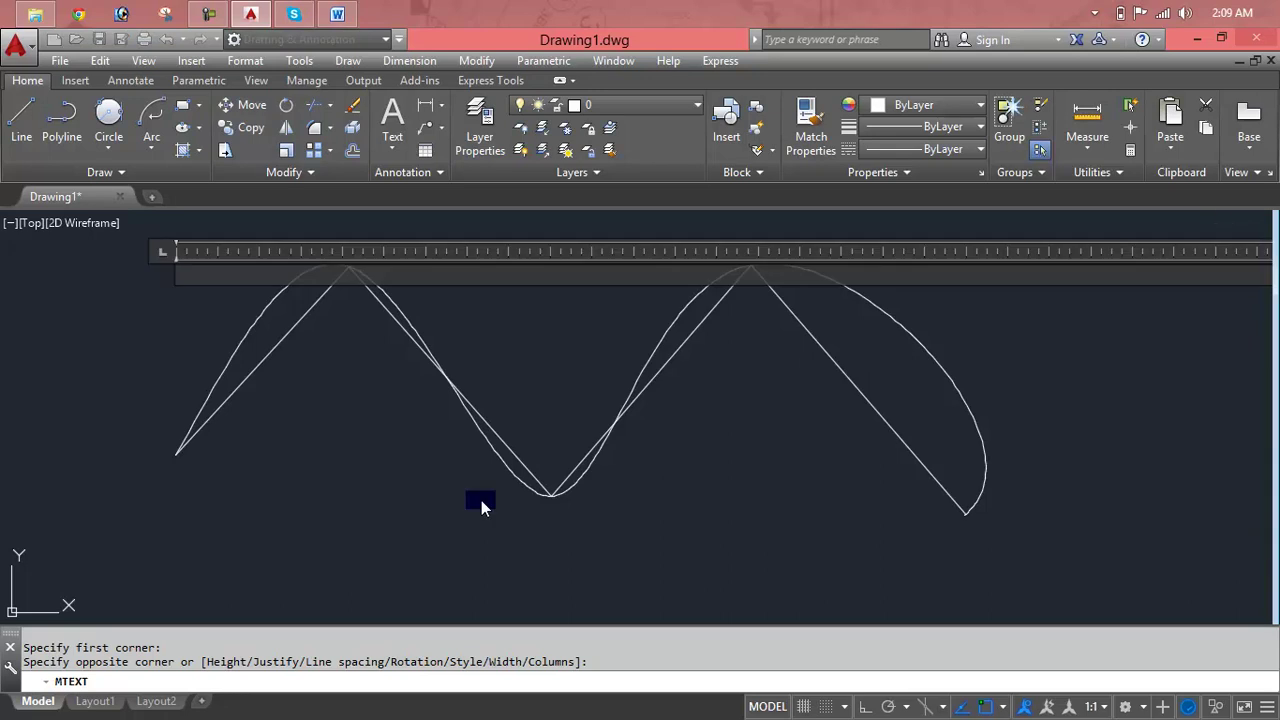
key(Escape)
key(Escape)
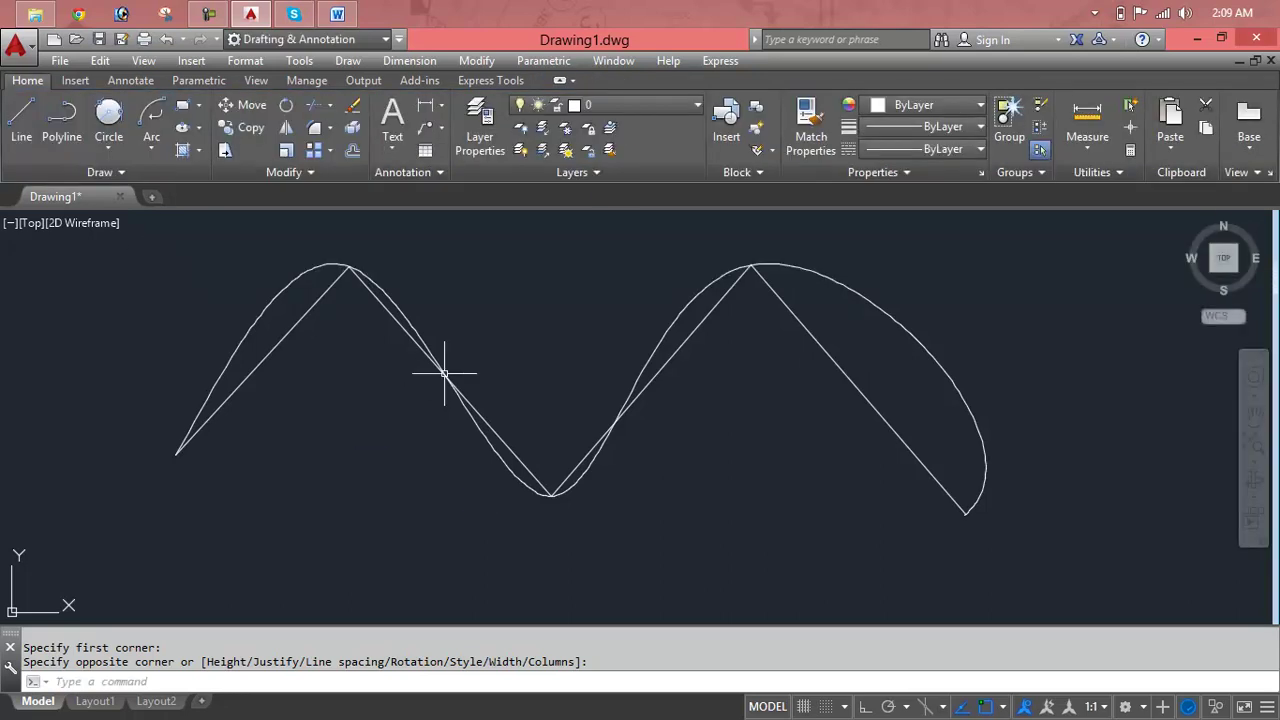
Select the fitted spline after cancelling a stray selection window.
click(688, 296)
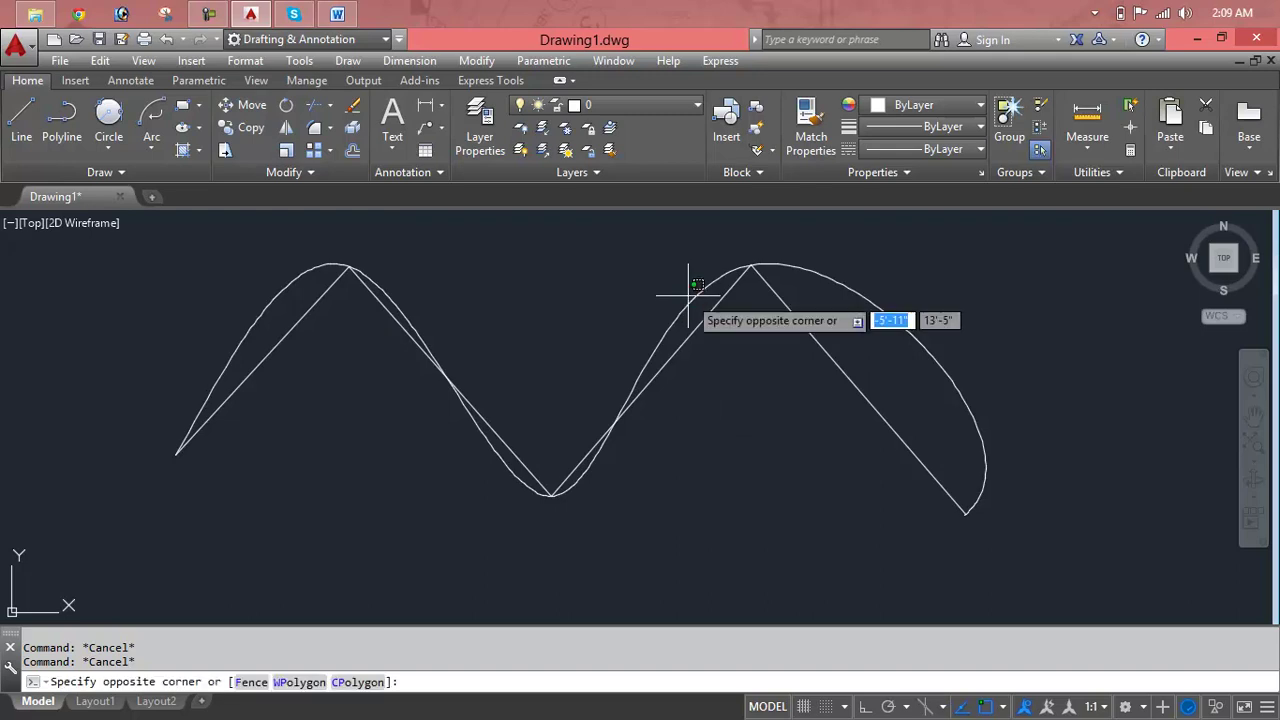
key(Escape)
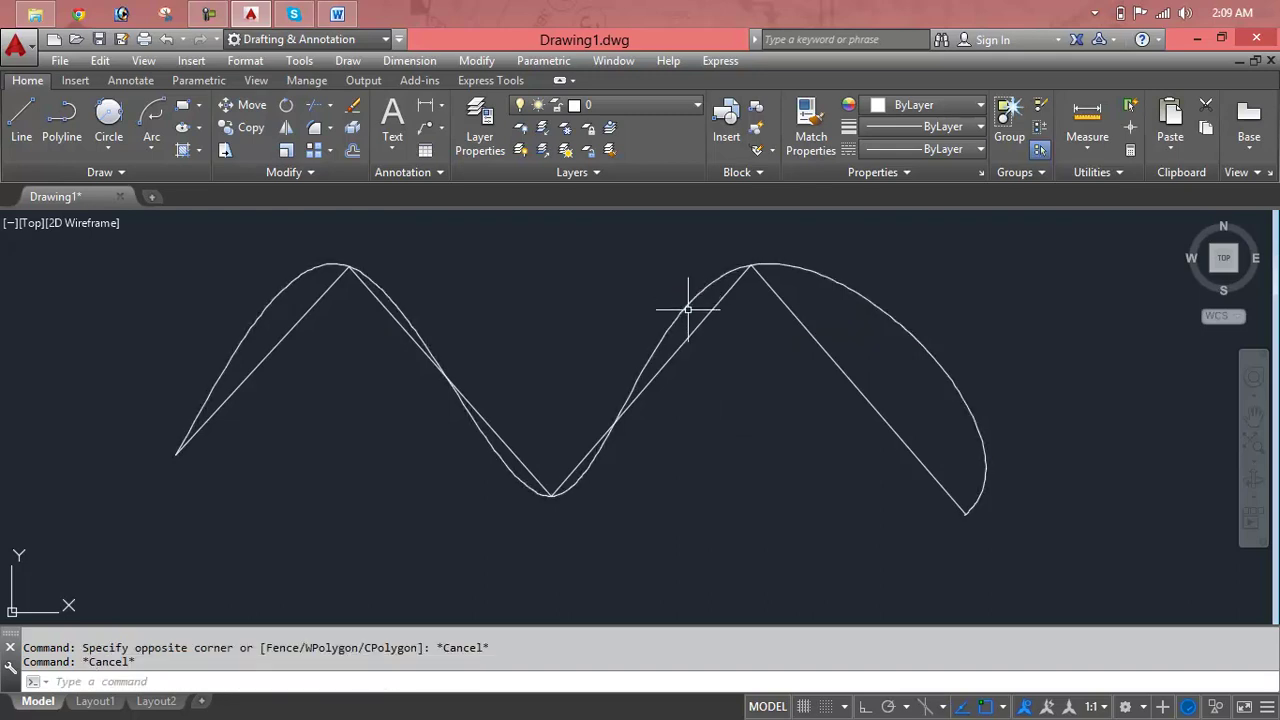
click(688, 304)
Delete the selected spline and start a new SPLINE command.
key(Delete)
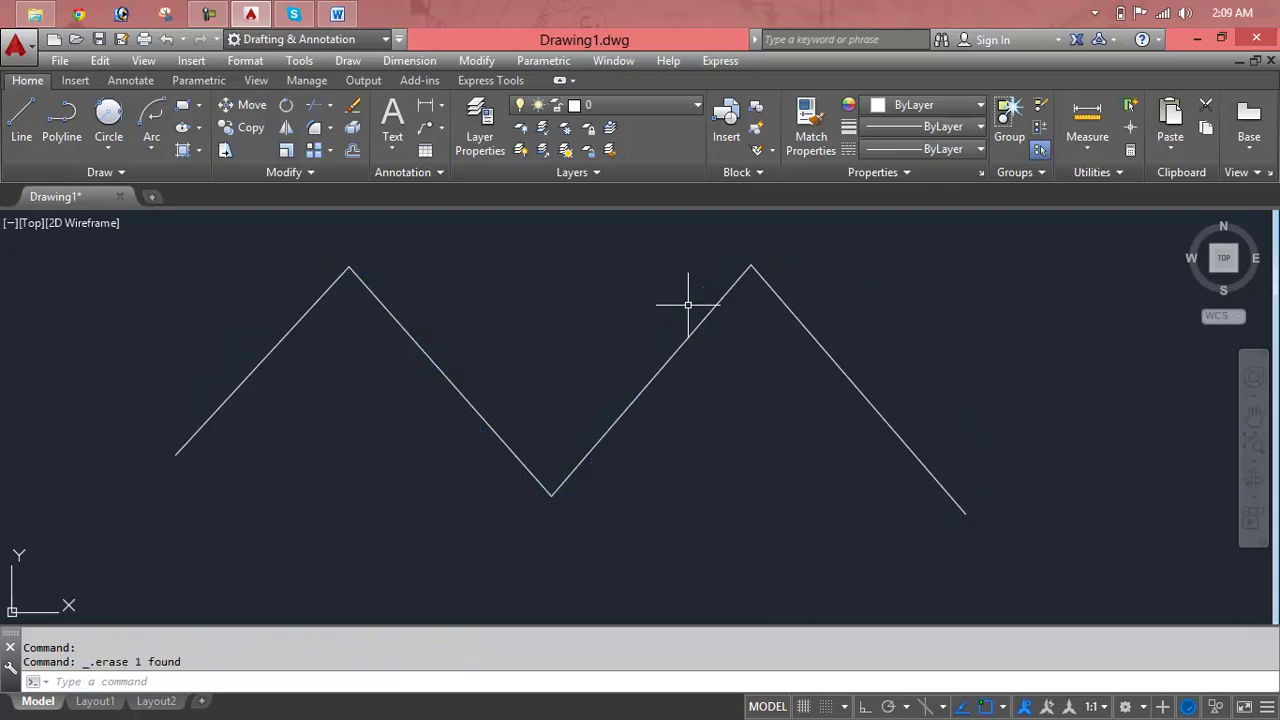
text(spl)
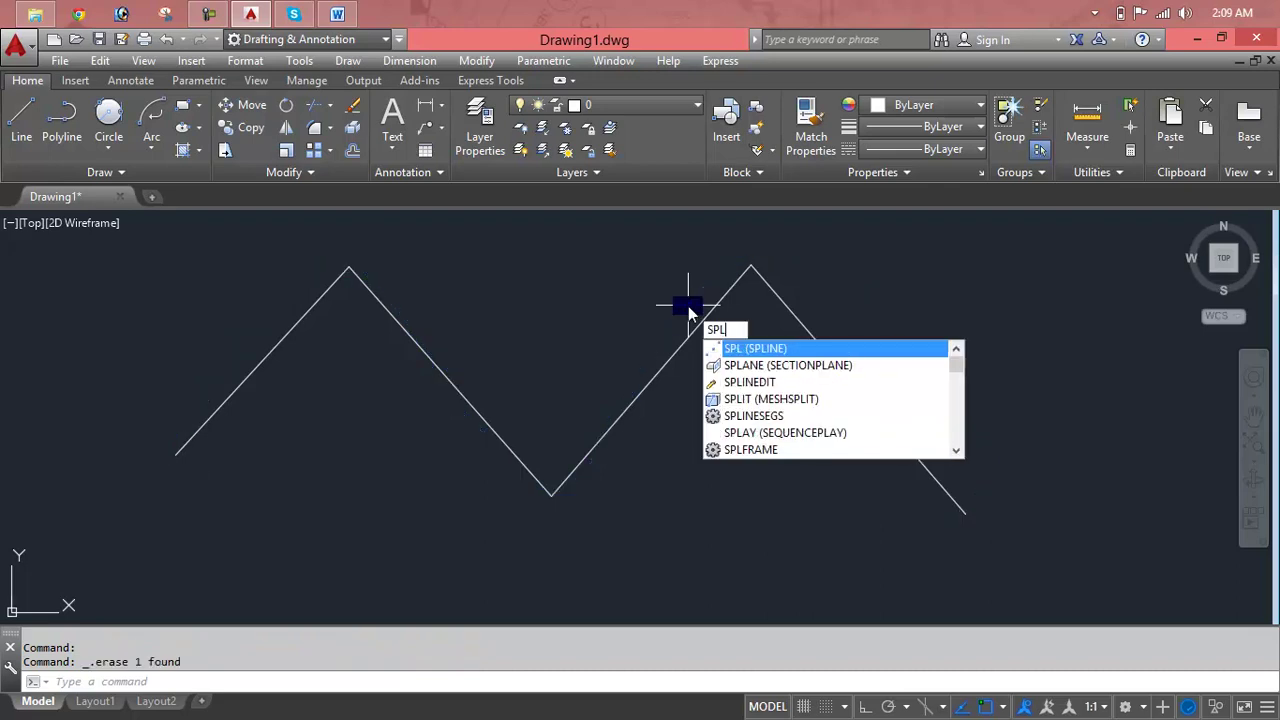
key(Return)
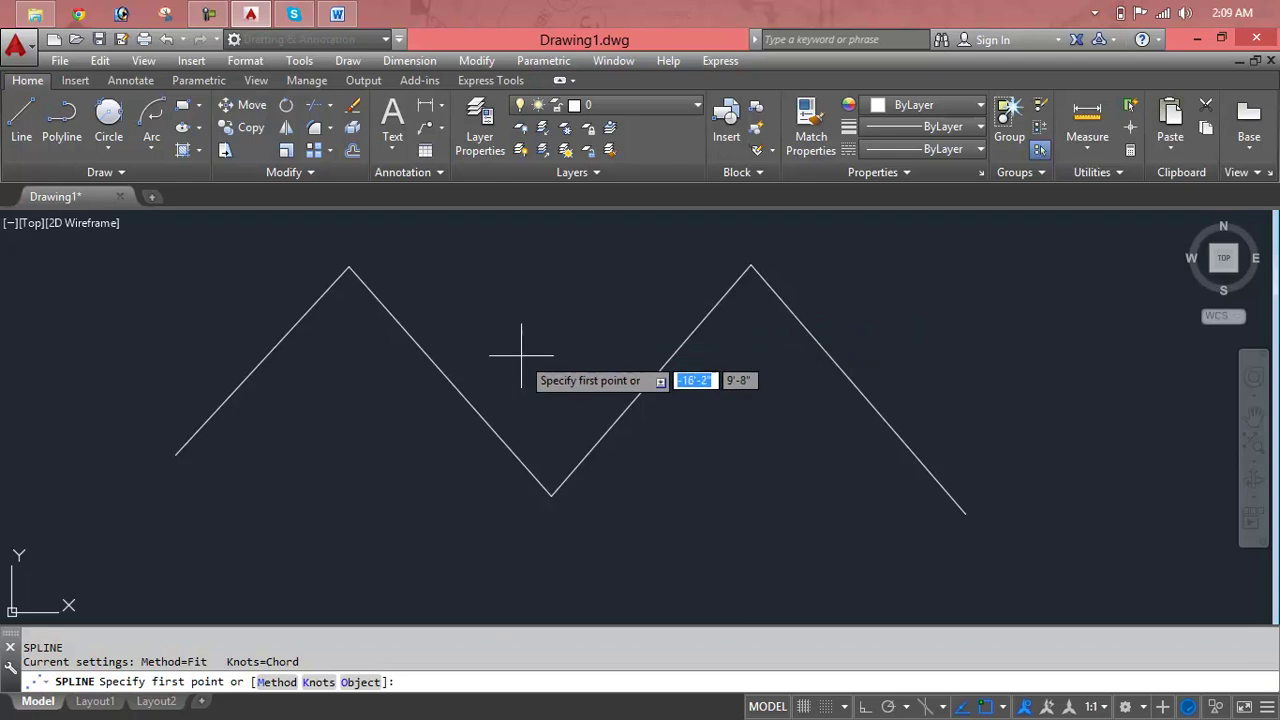
Snap a spline through the zigzag's five vertices and begin setting its fit tolerance.
click(170, 455)
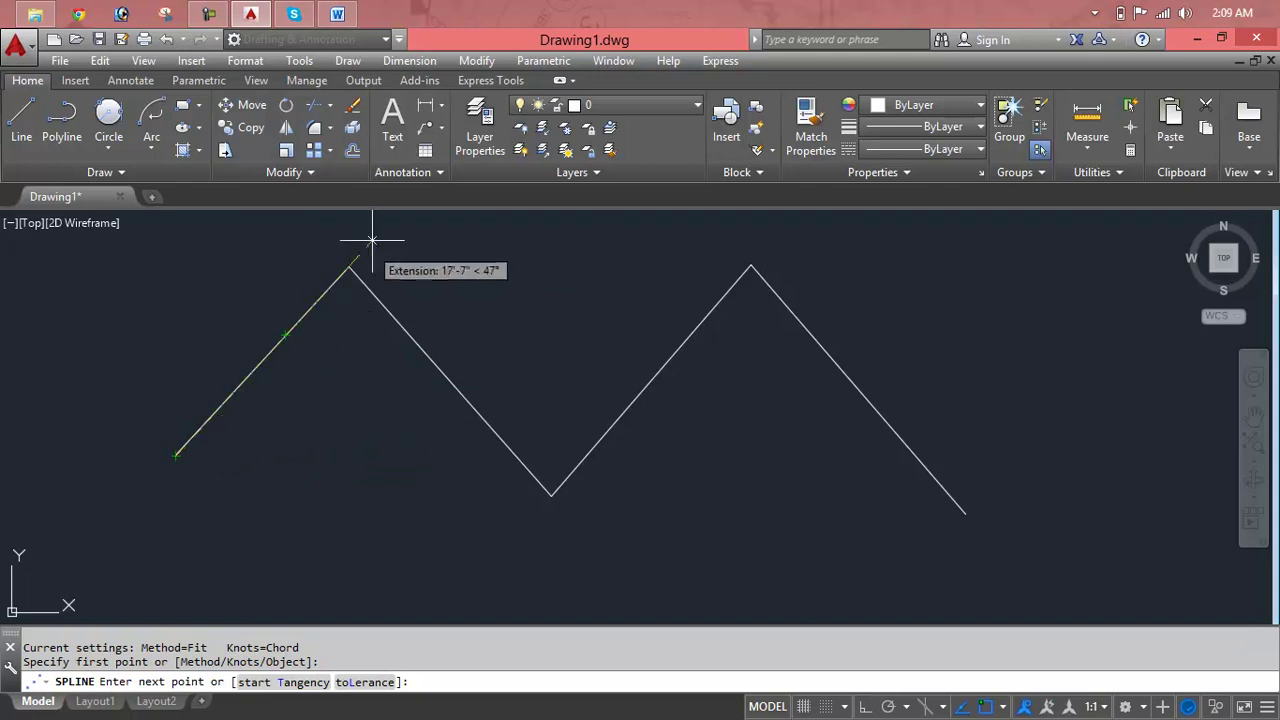
click(349, 266)
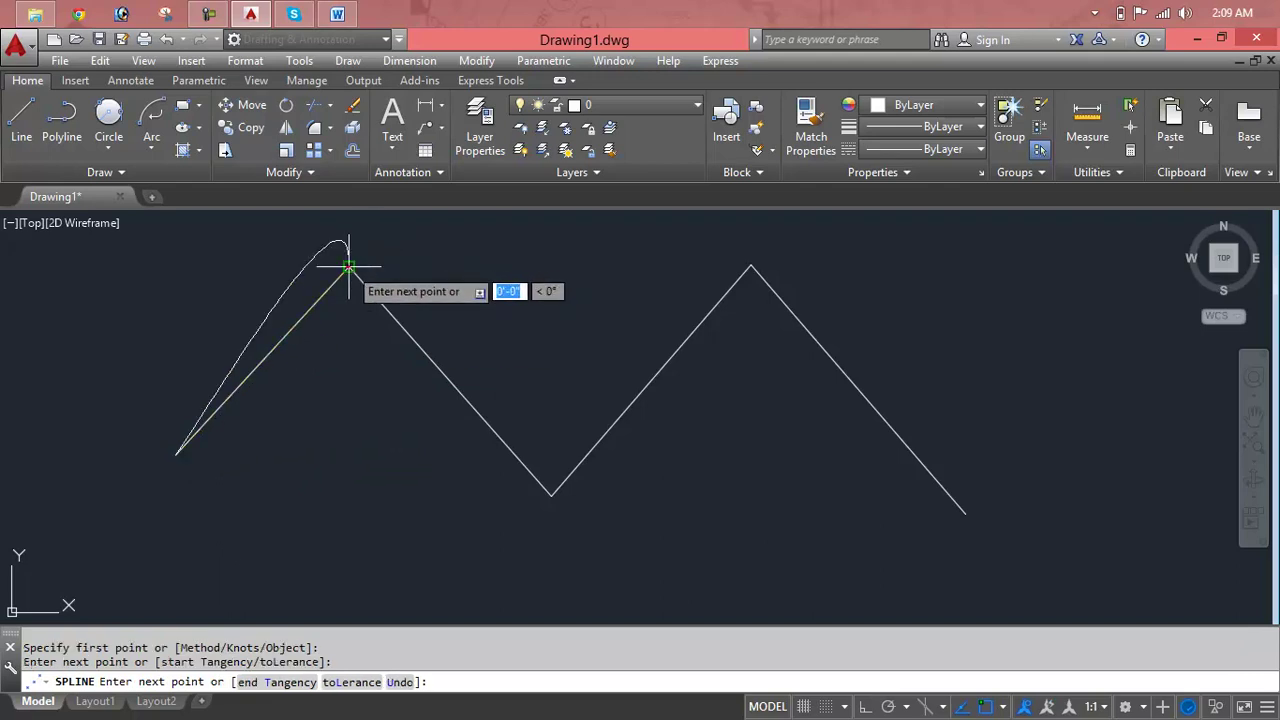
click(551, 496)
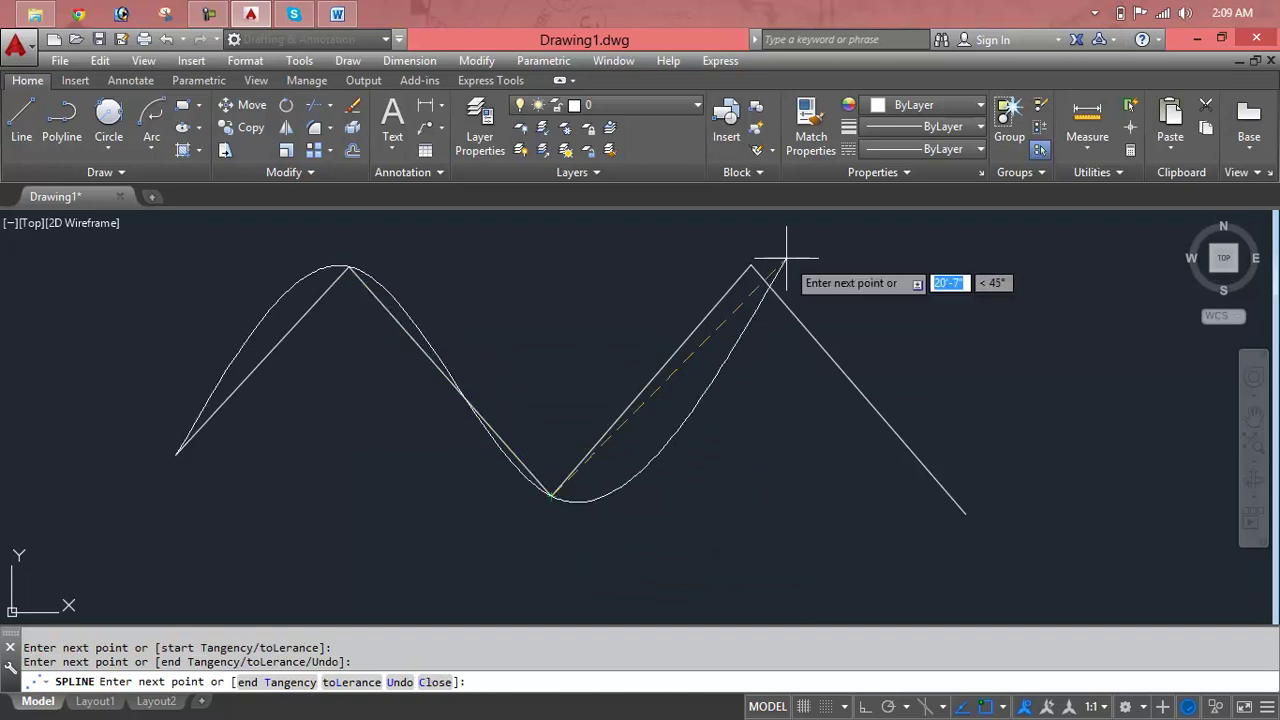
click(751, 265)
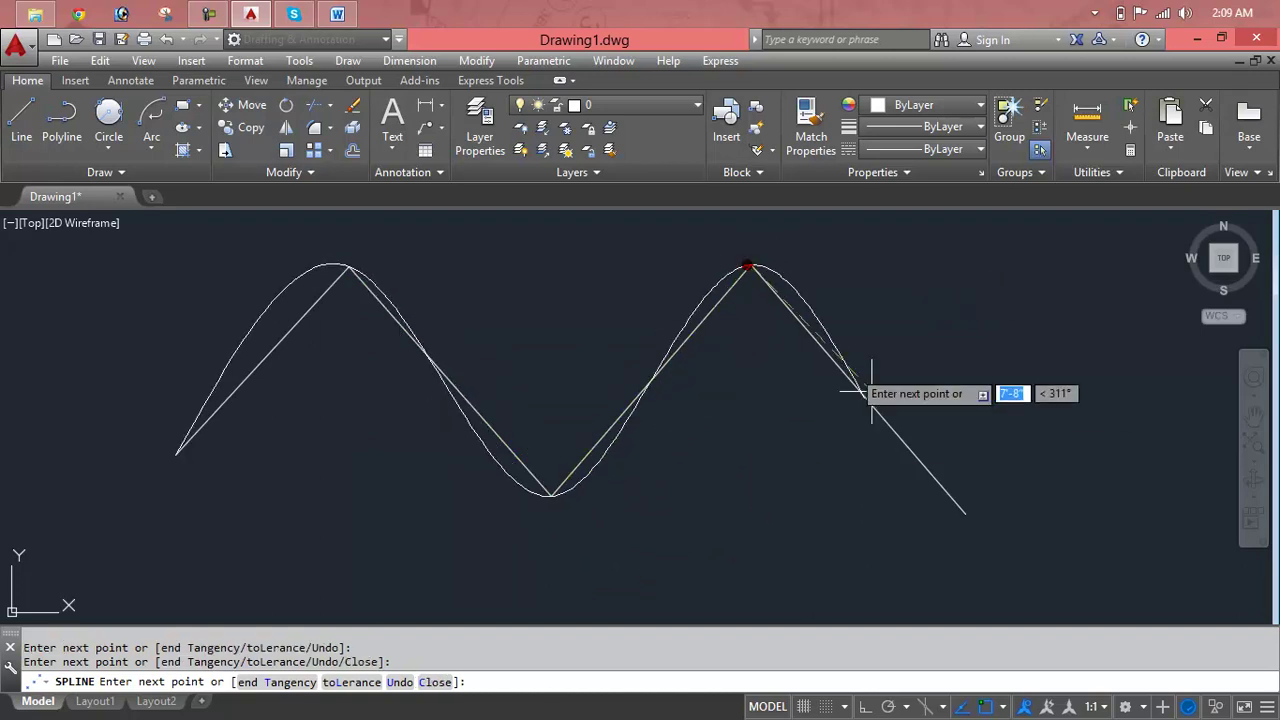
click(962, 515)
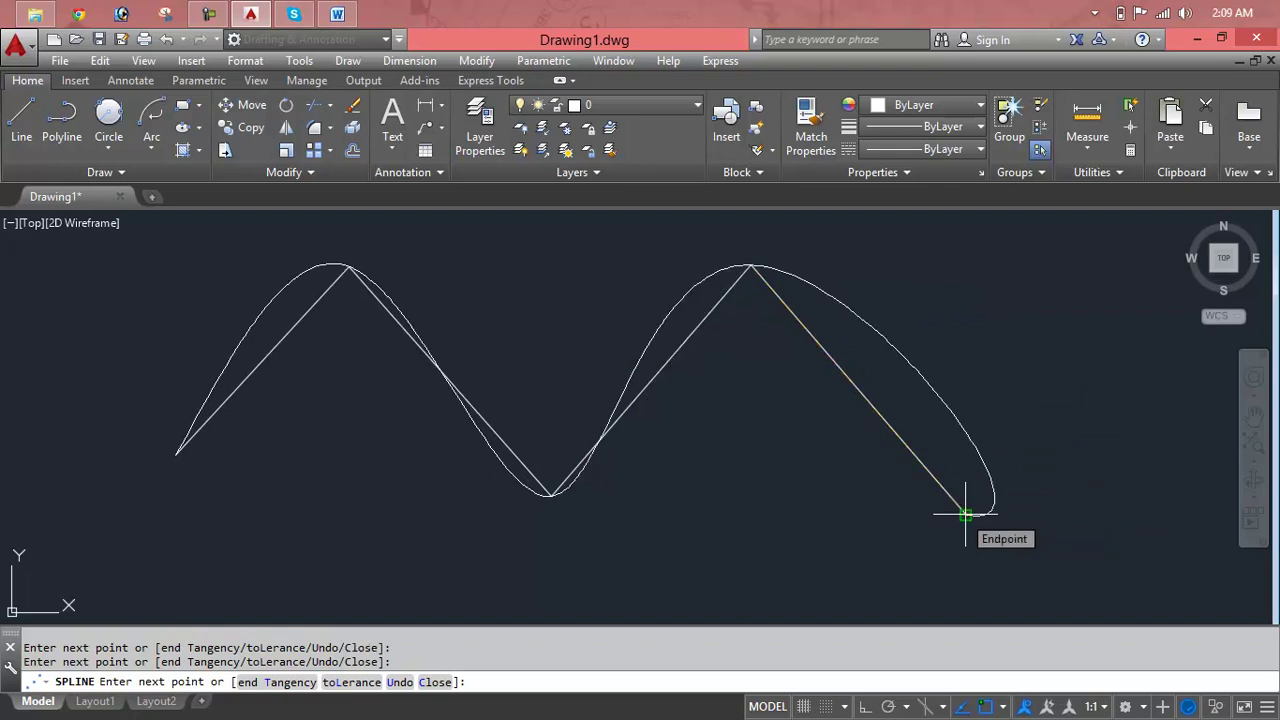
key(Return)
text(5)
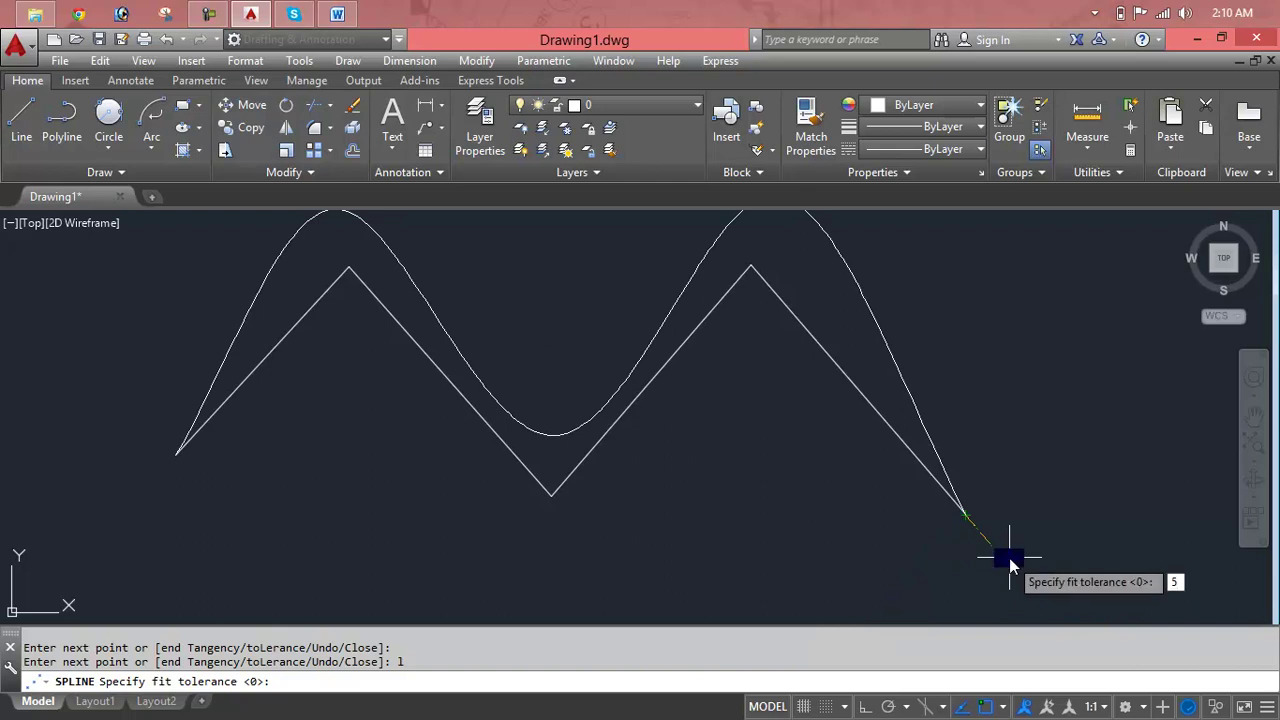
Finish the spline with a 5' fit tolerance and a 10' point, then delete it.
text(')
key(Return)
text(10')
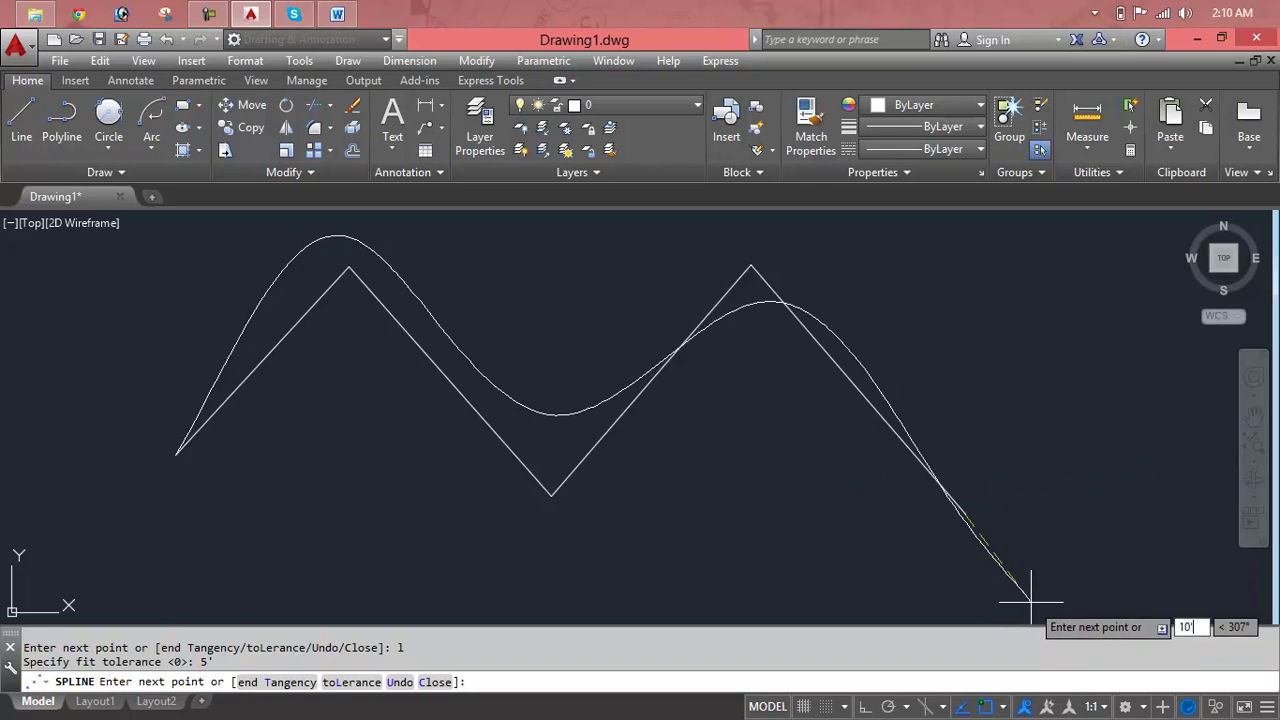
key(Return)
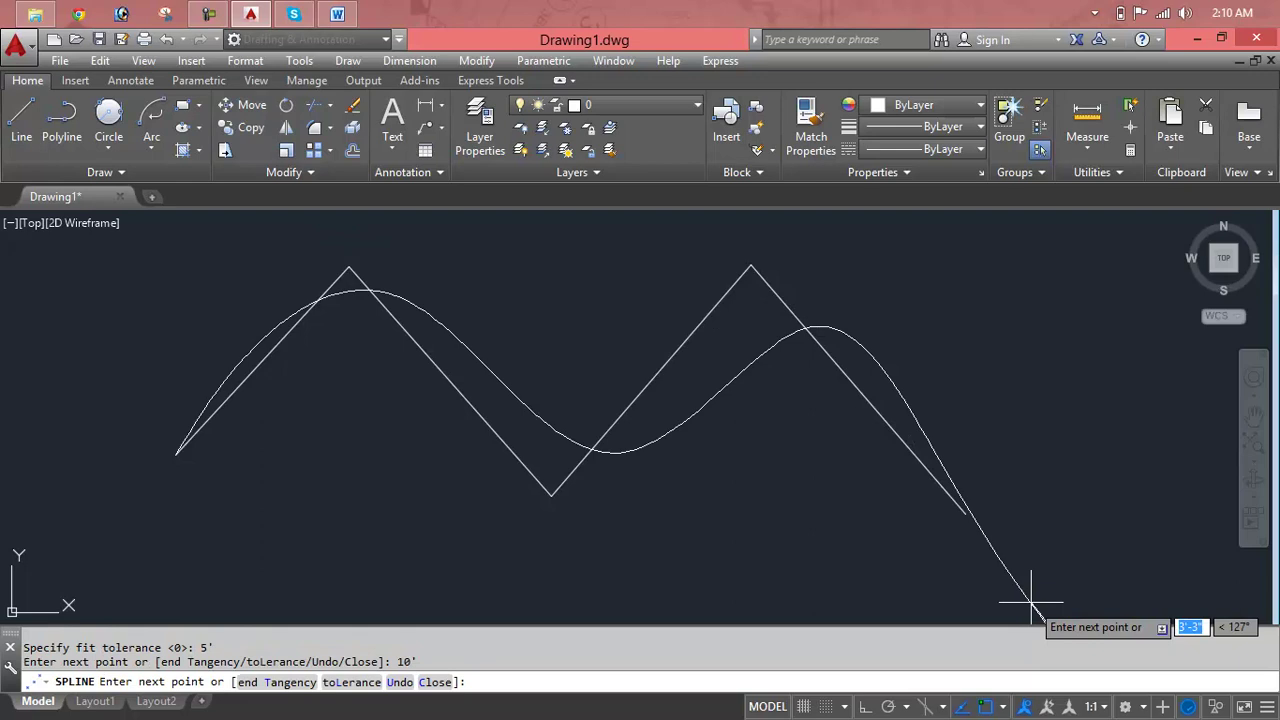
key(Return)
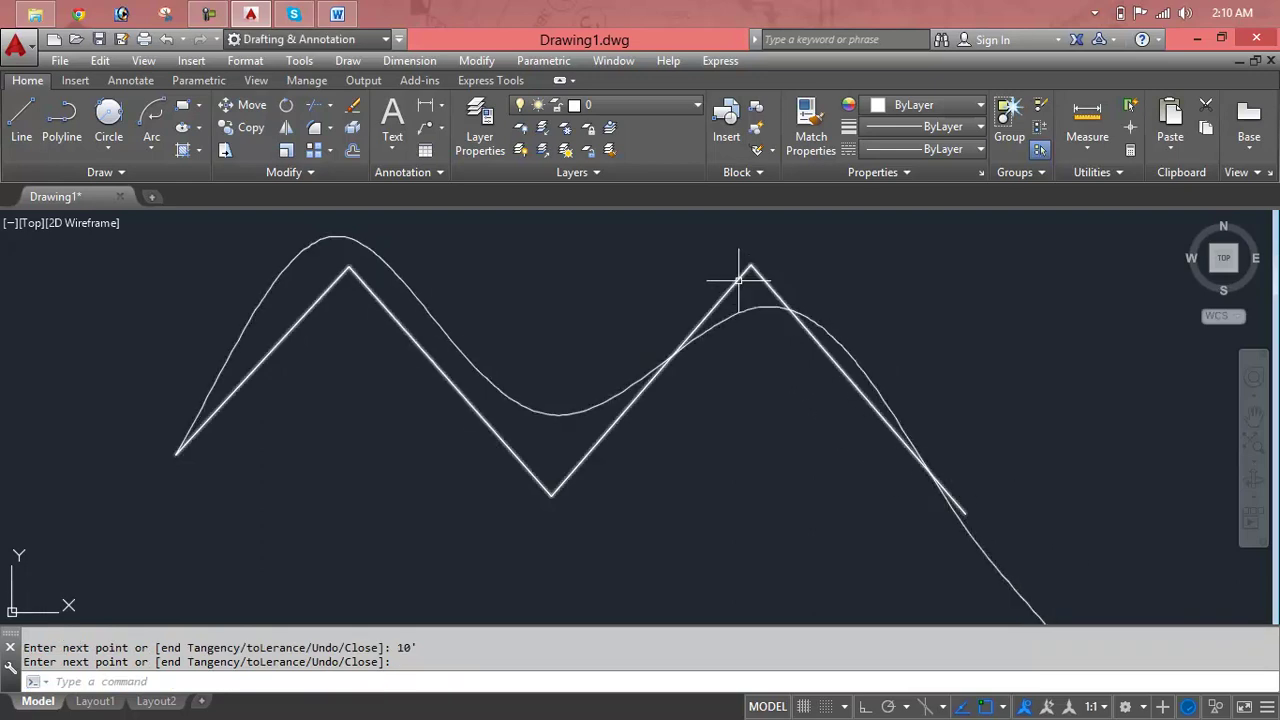
click(537, 413)
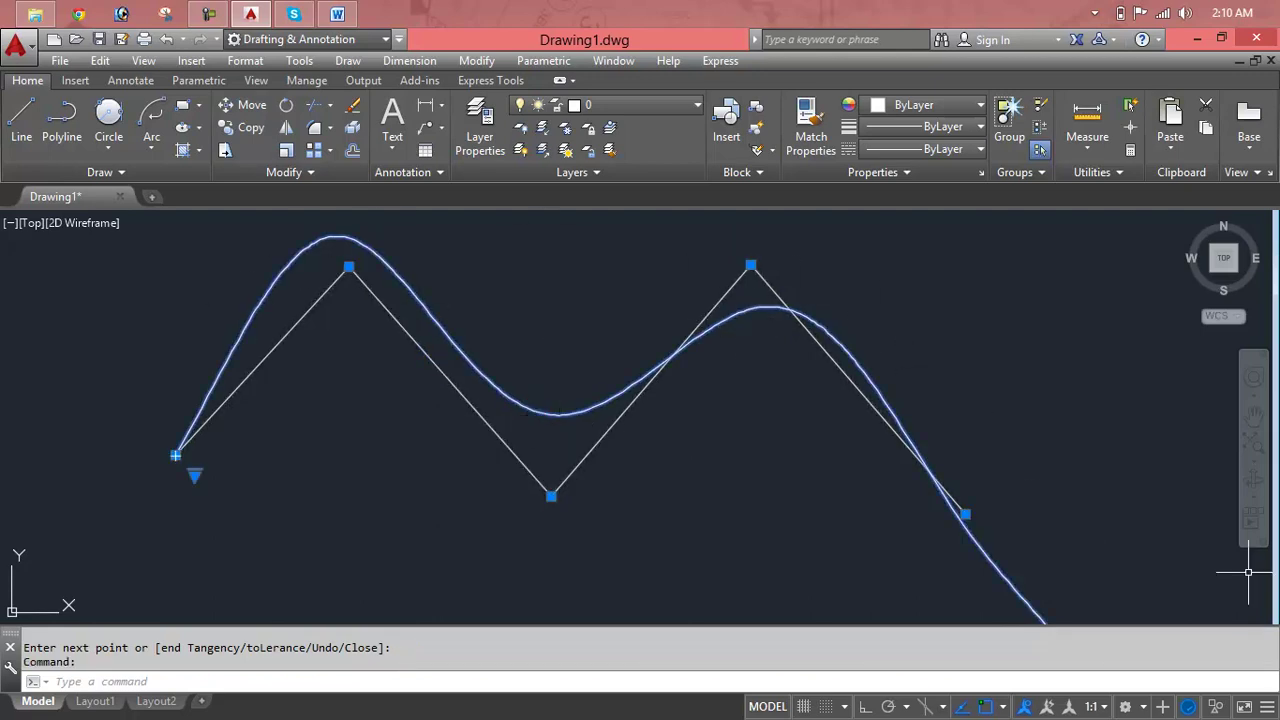
key(Delete)
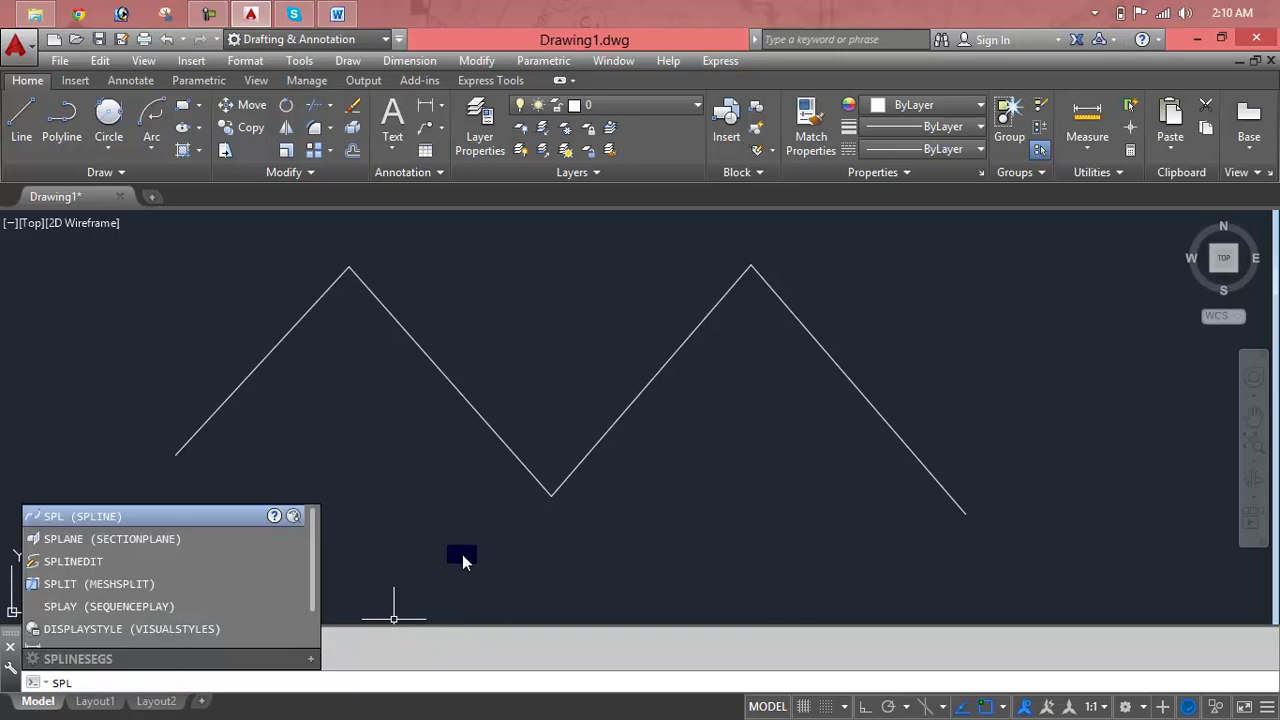
text(SPL)
Draw a spline through the zigzag's left end, left peak, valley, right peak and right end.
key(Return)
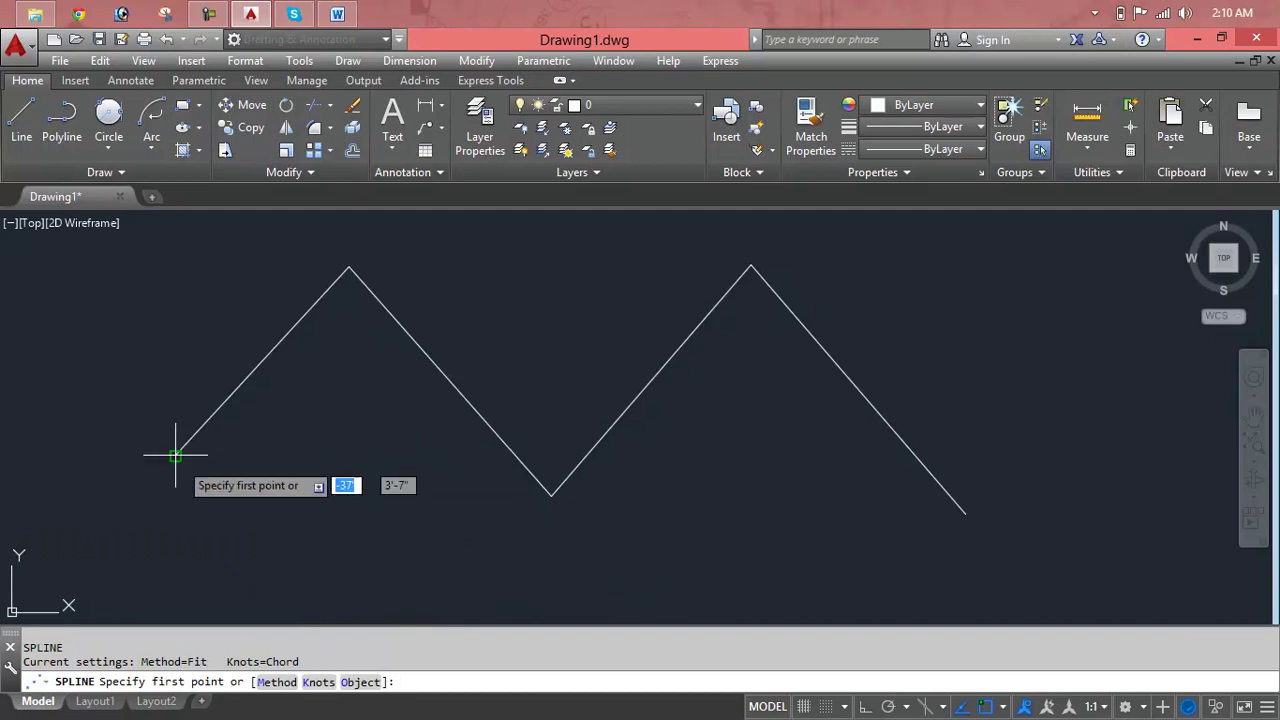
click(175, 455)
click(349, 268)
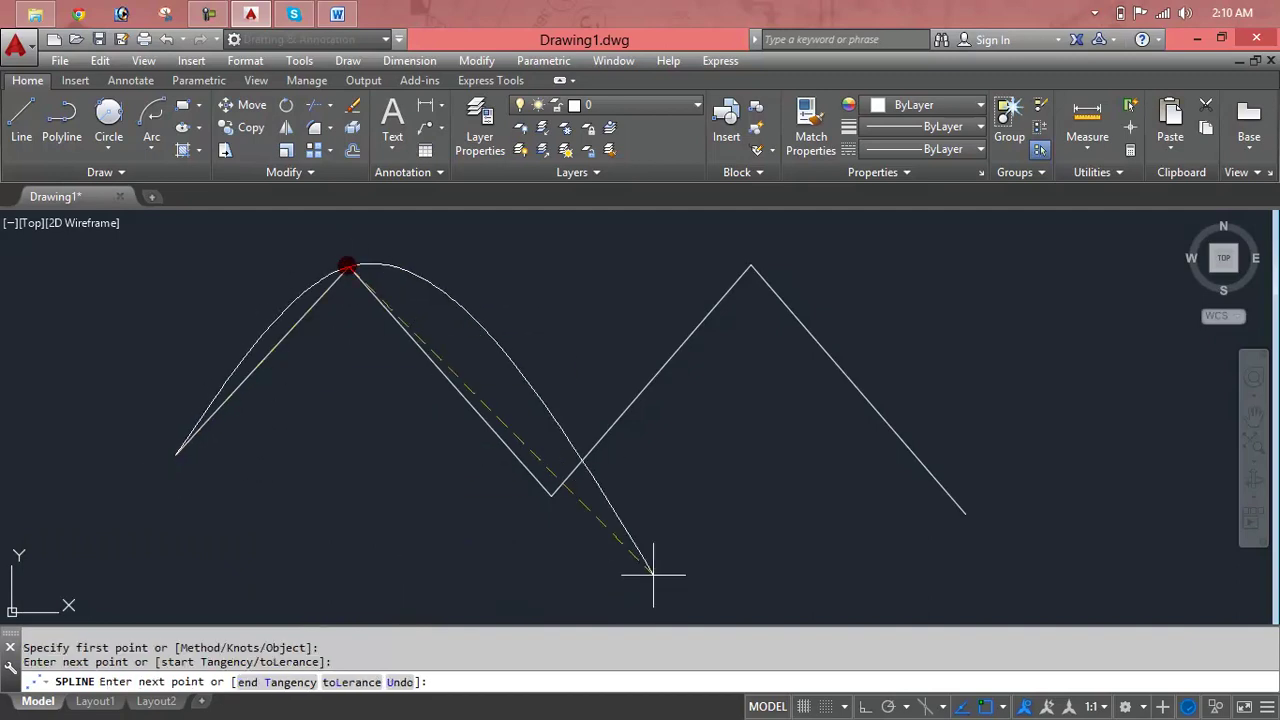
click(551, 494)
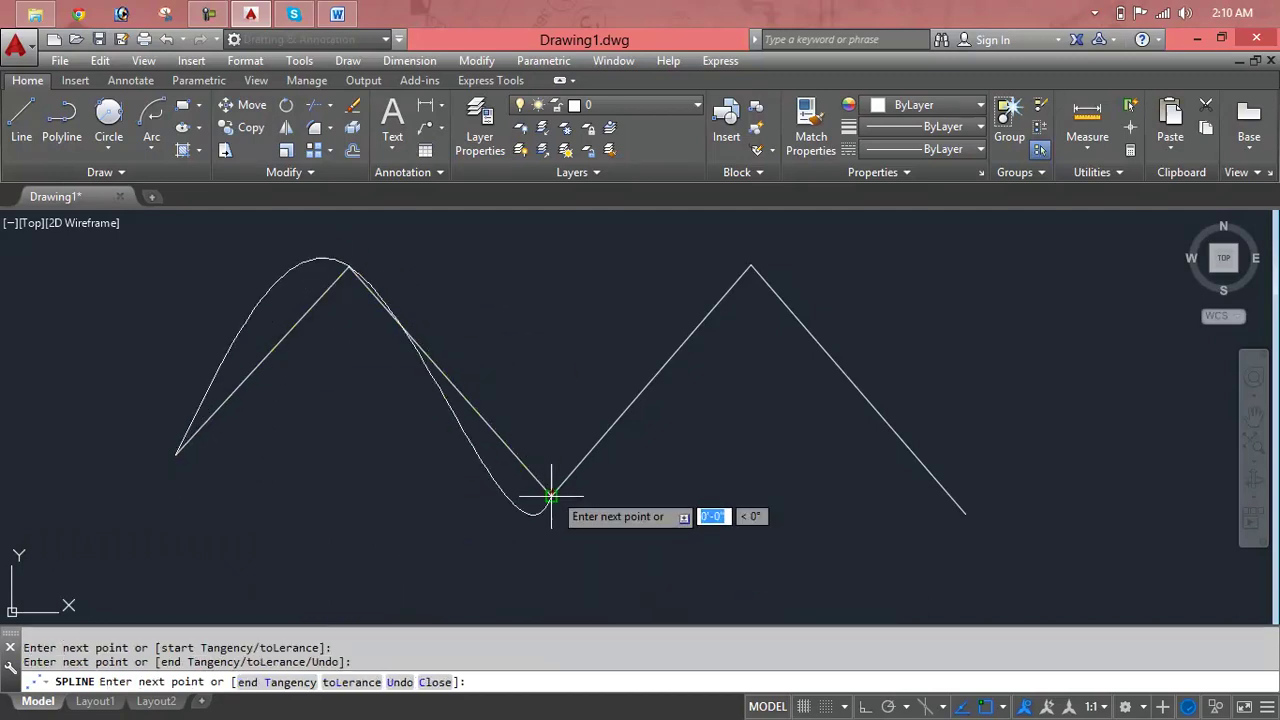
click(750, 263)
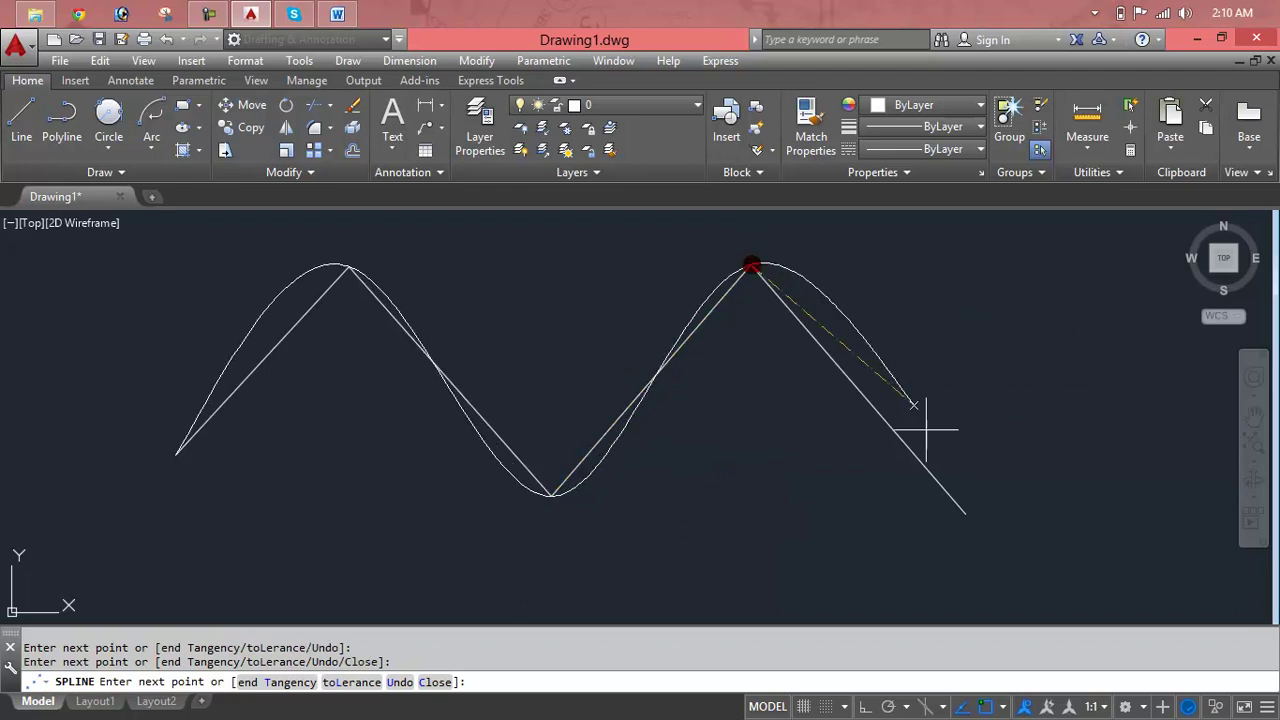
click(965, 516)
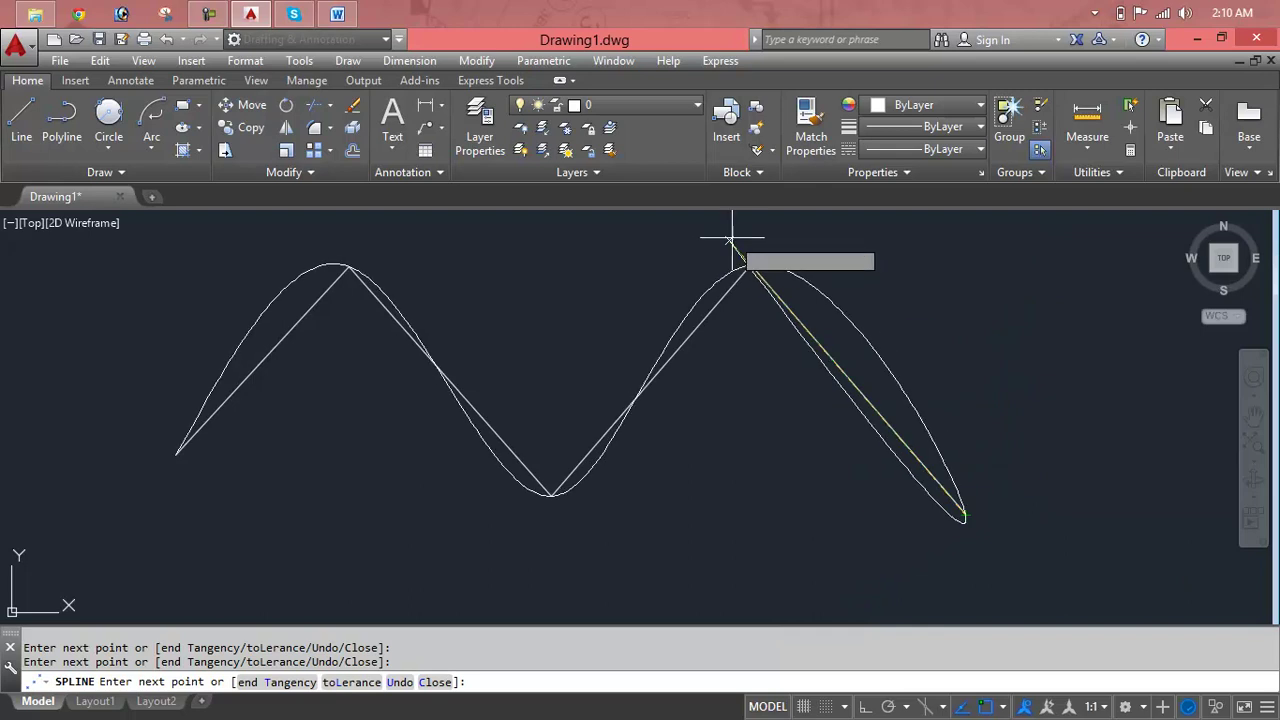
scroll(731, 240, up, 3)
scroll(763, 286, up, 3)
scroll(757, 337, up, 2)
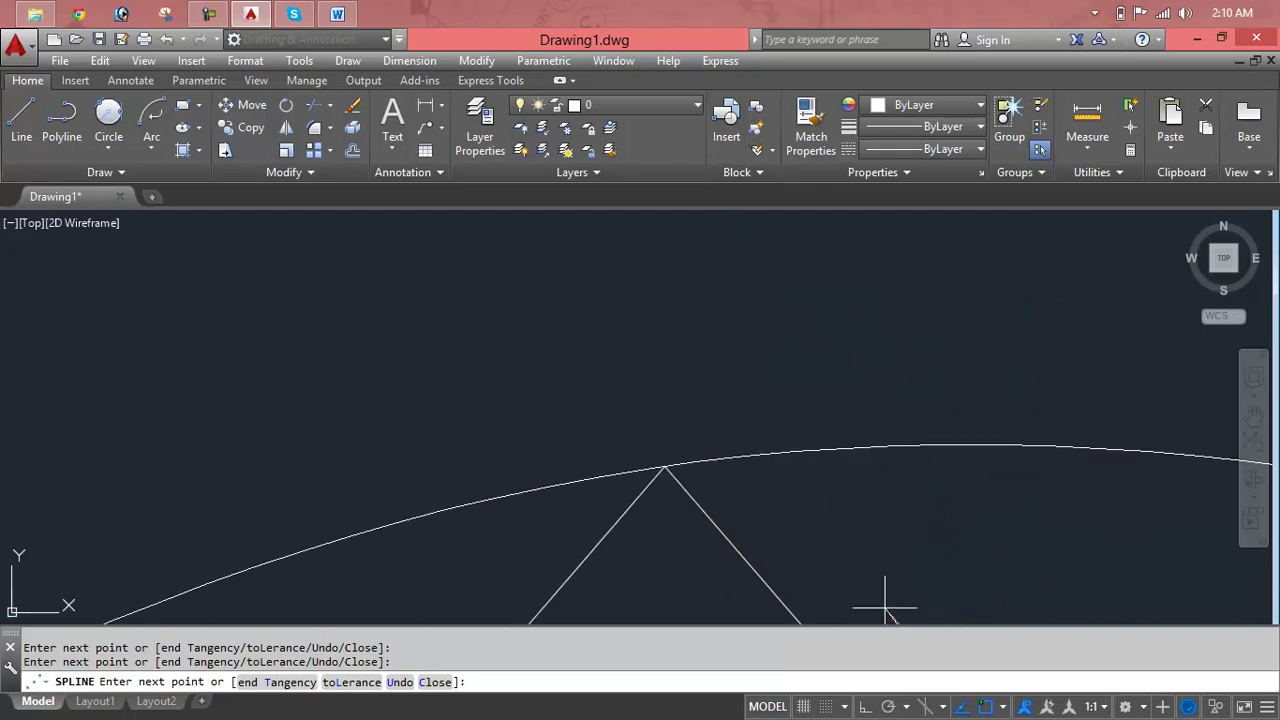
scroll(1051, 509, up, 1)
scroll(1058, 390, up, 3)
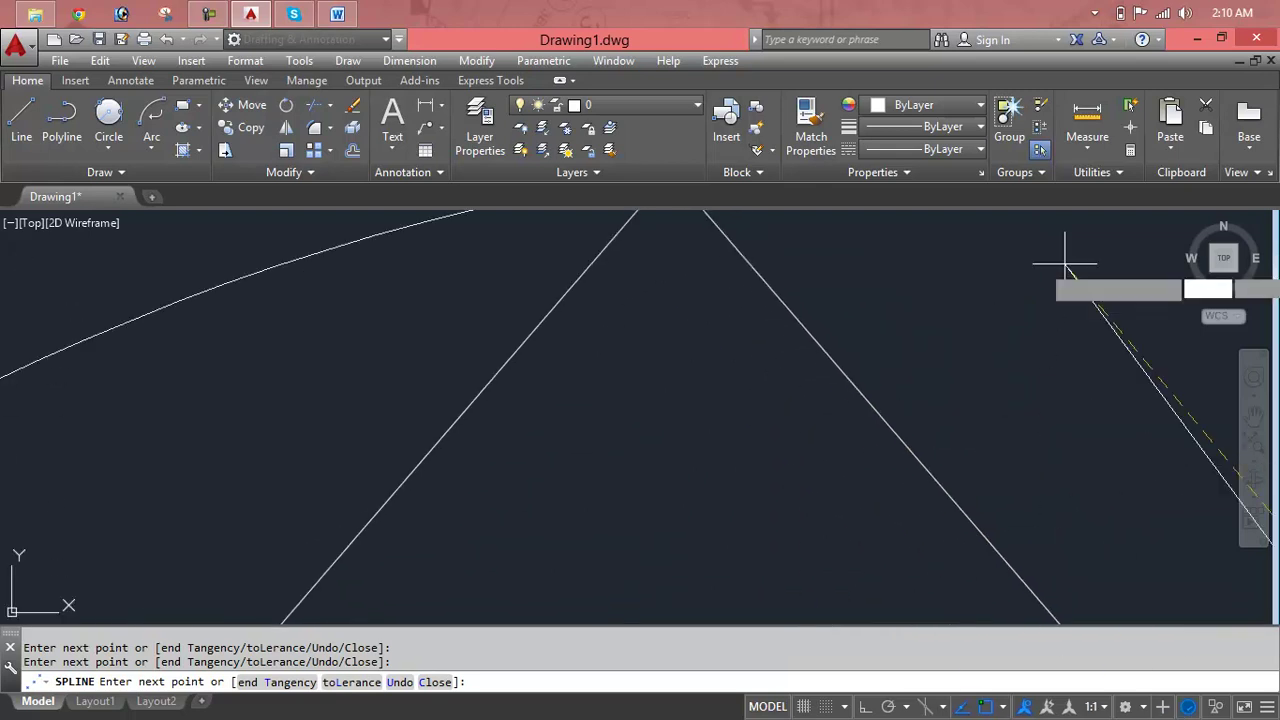
scroll(671, 490, down, 2)
scroll(671, 471, down, 2)
middle_drag(780, 354, 1062, 201)
middle_drag(1150, 330, 857, 400)
scroll(757, 429, down, 2)
scroll(580, 351, up, 2)
scroll(573, 367, up, 1)
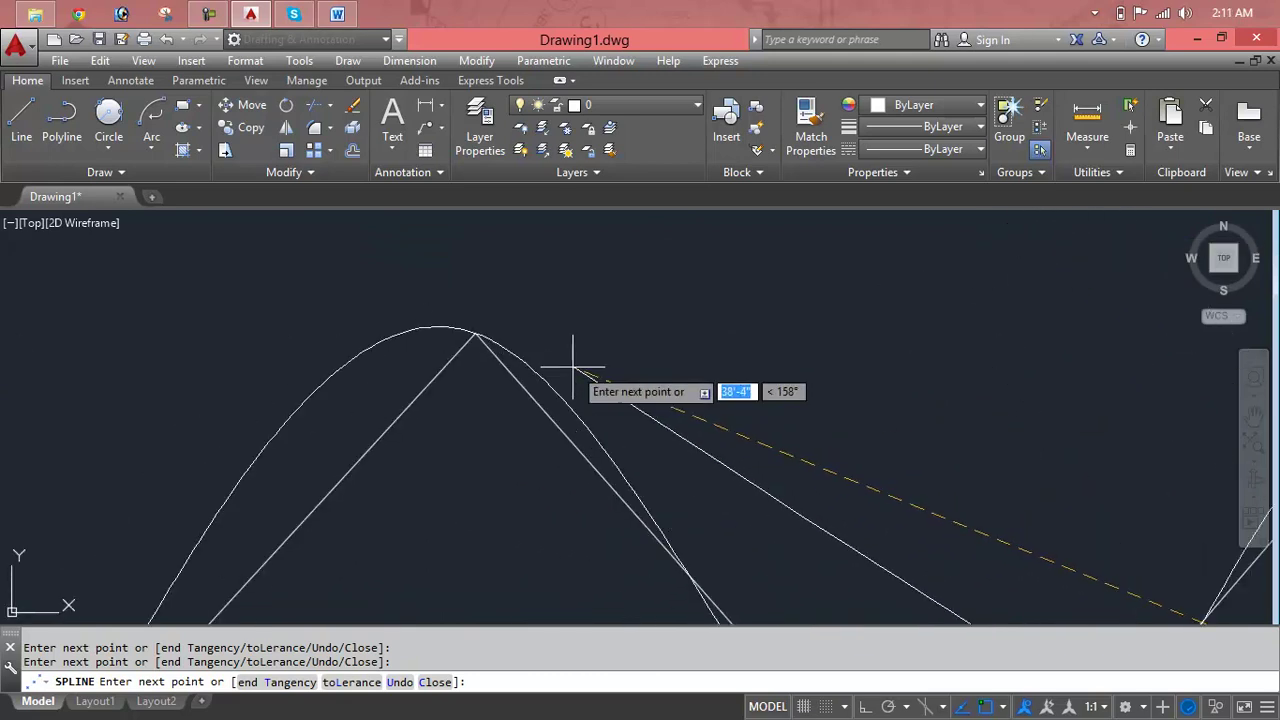
scroll(640, 430, down, 2)
scroll(571, 400, down, 2)
scroll(780, 380, up, 2)
middle_drag(808, 343, 750, 270)
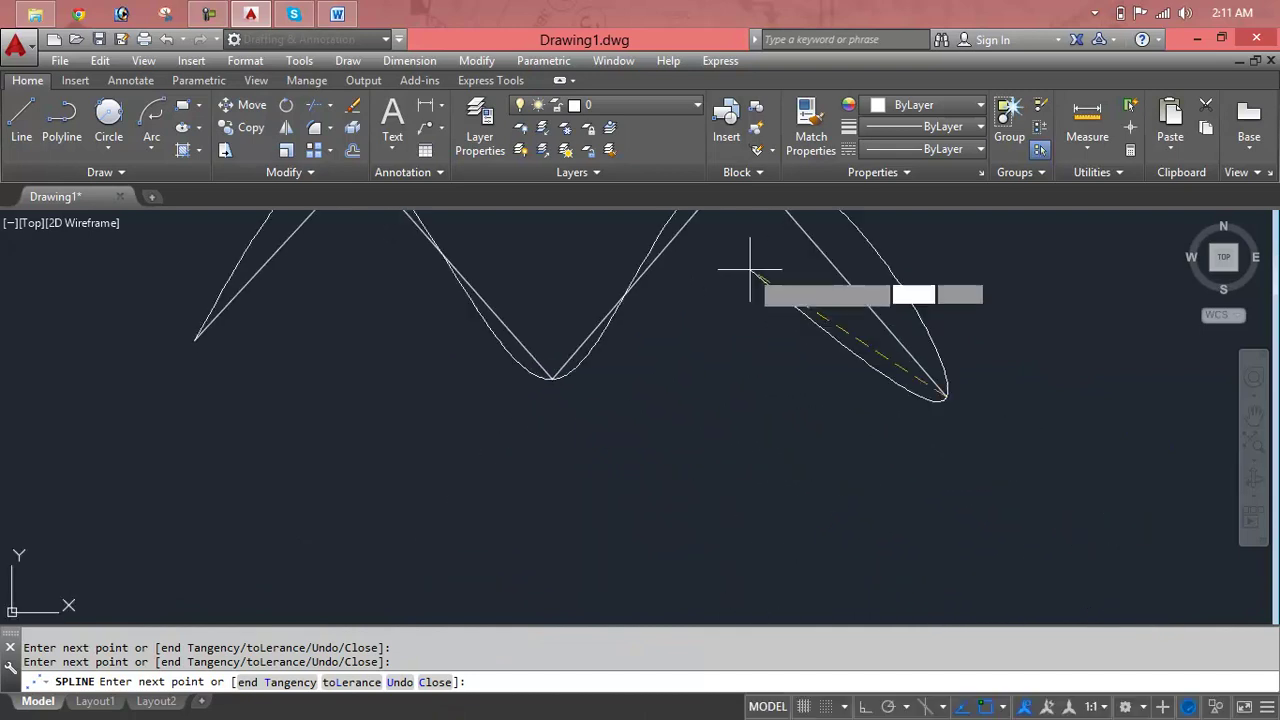
middle_drag(943, 457, 1028, 551)
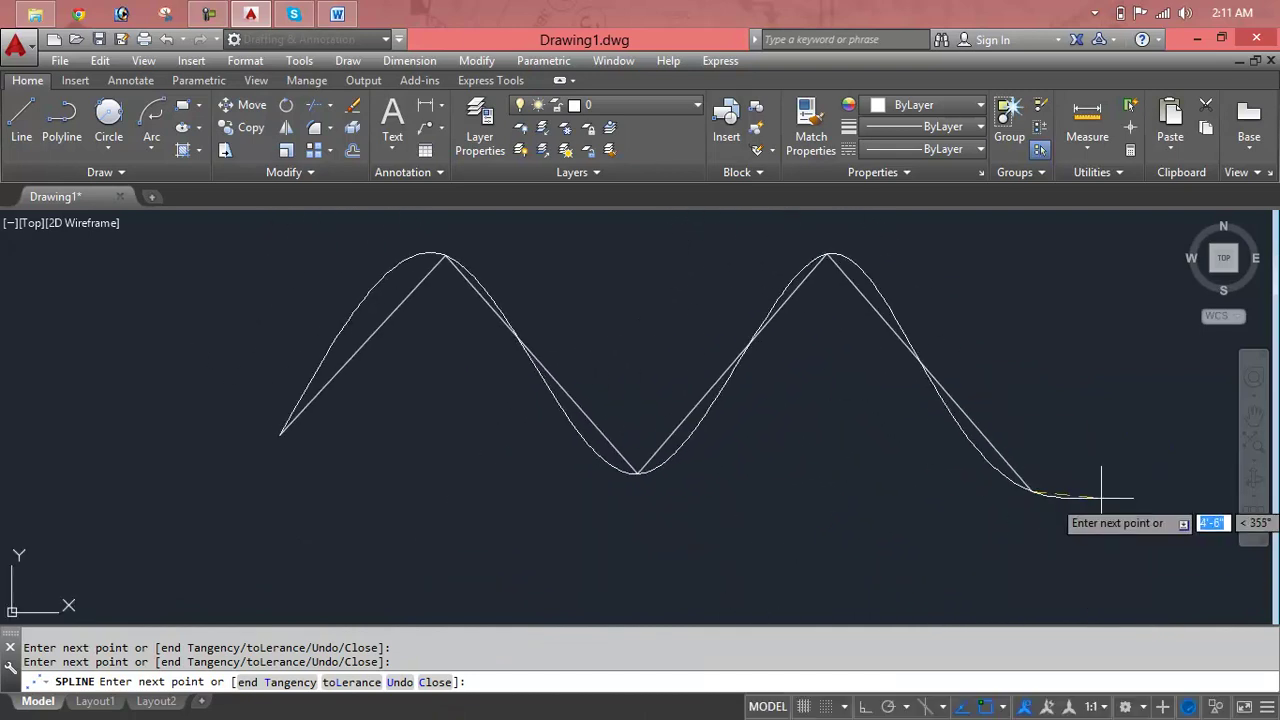
Apply a fit tolerance to the spline and end it with a point past the right end.
text(l)
key(Return)
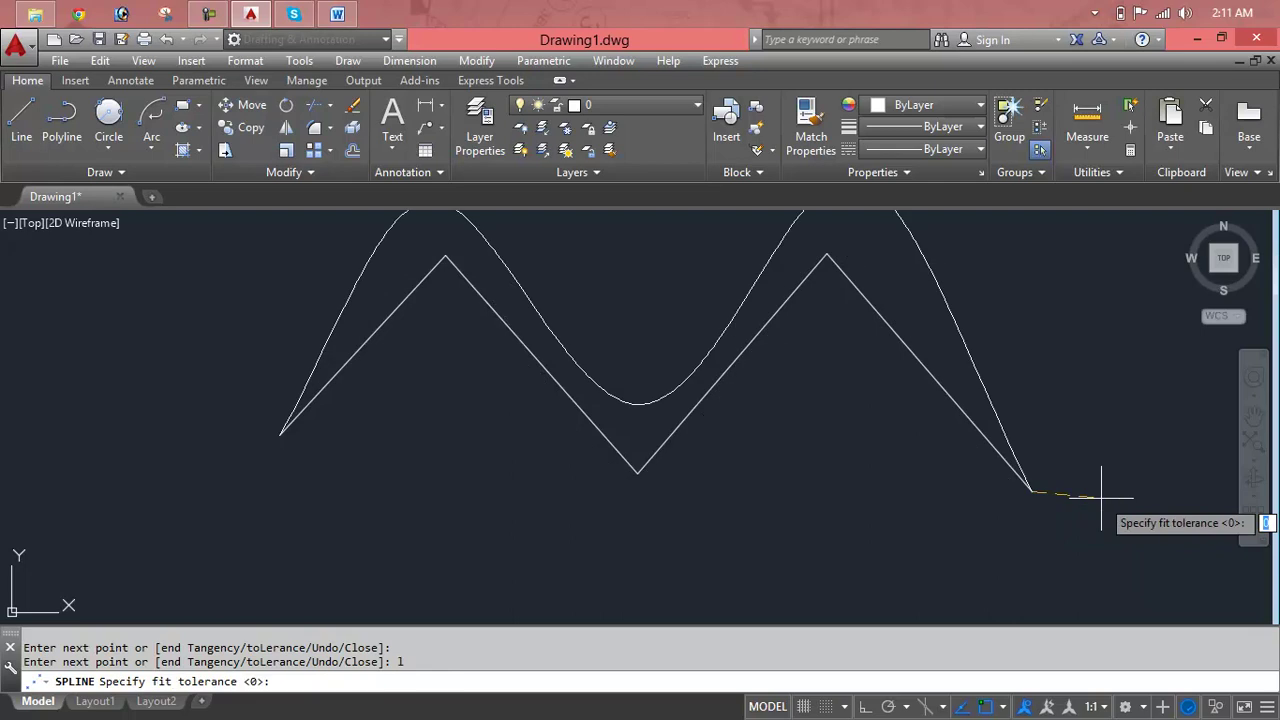
middle_drag(1024, 514, 1079, 621)
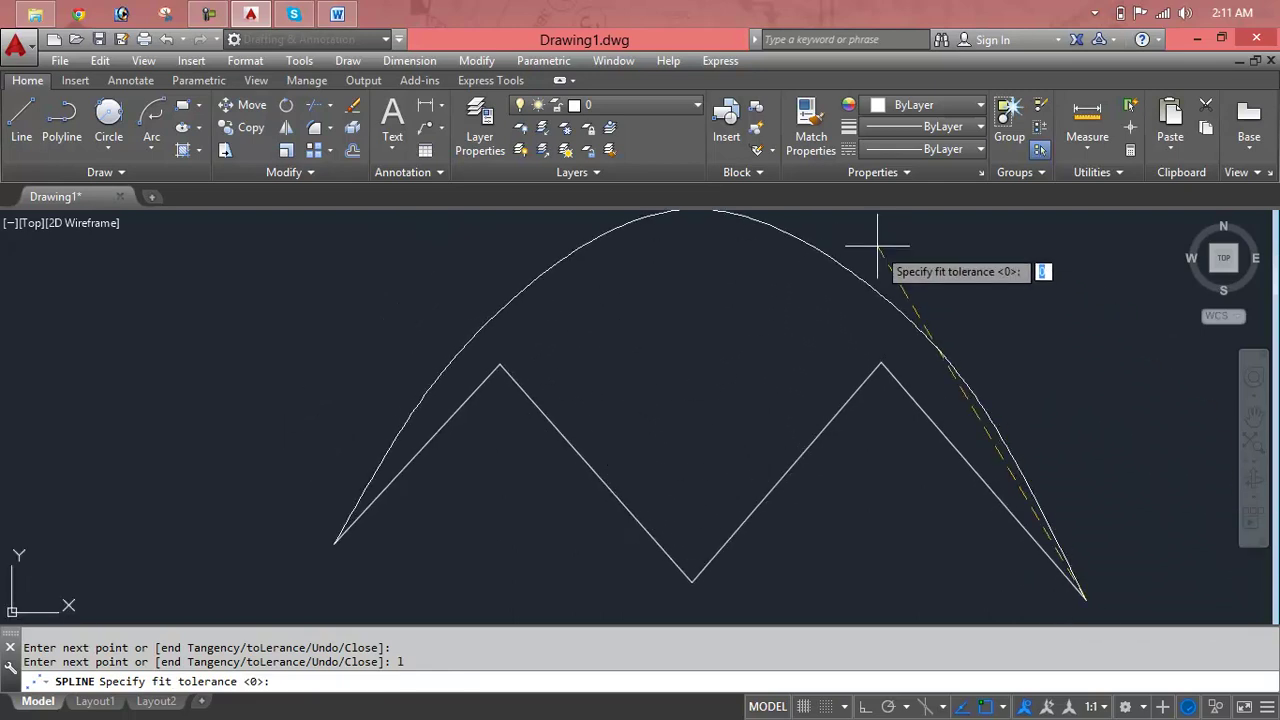
middle_drag(837, 314, 860, 424)
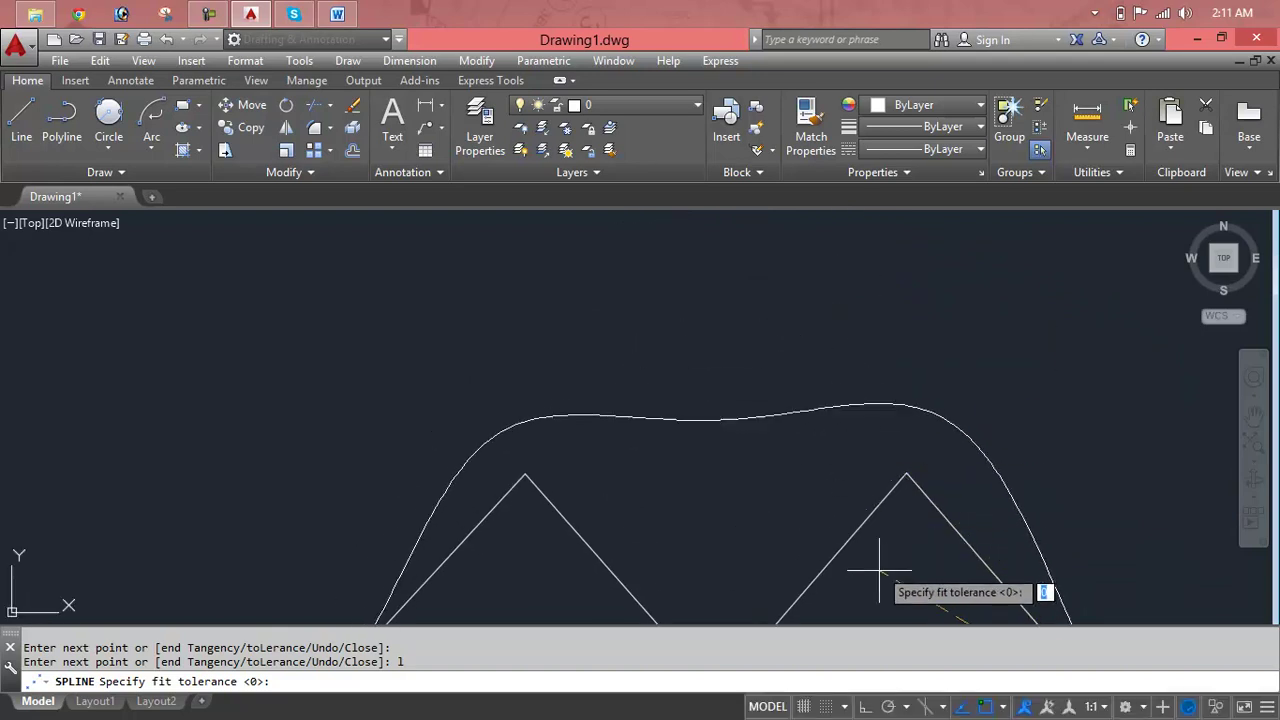
middle_drag(891, 597, 879, 419)
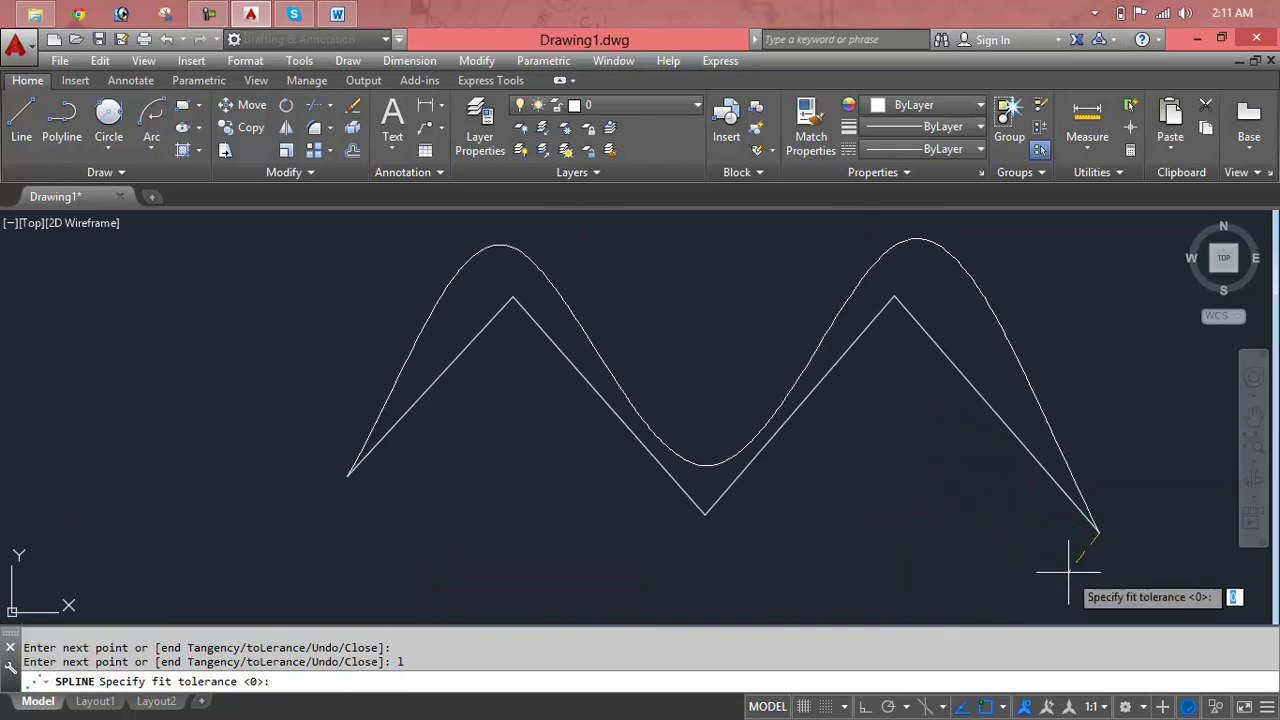
key(Return)
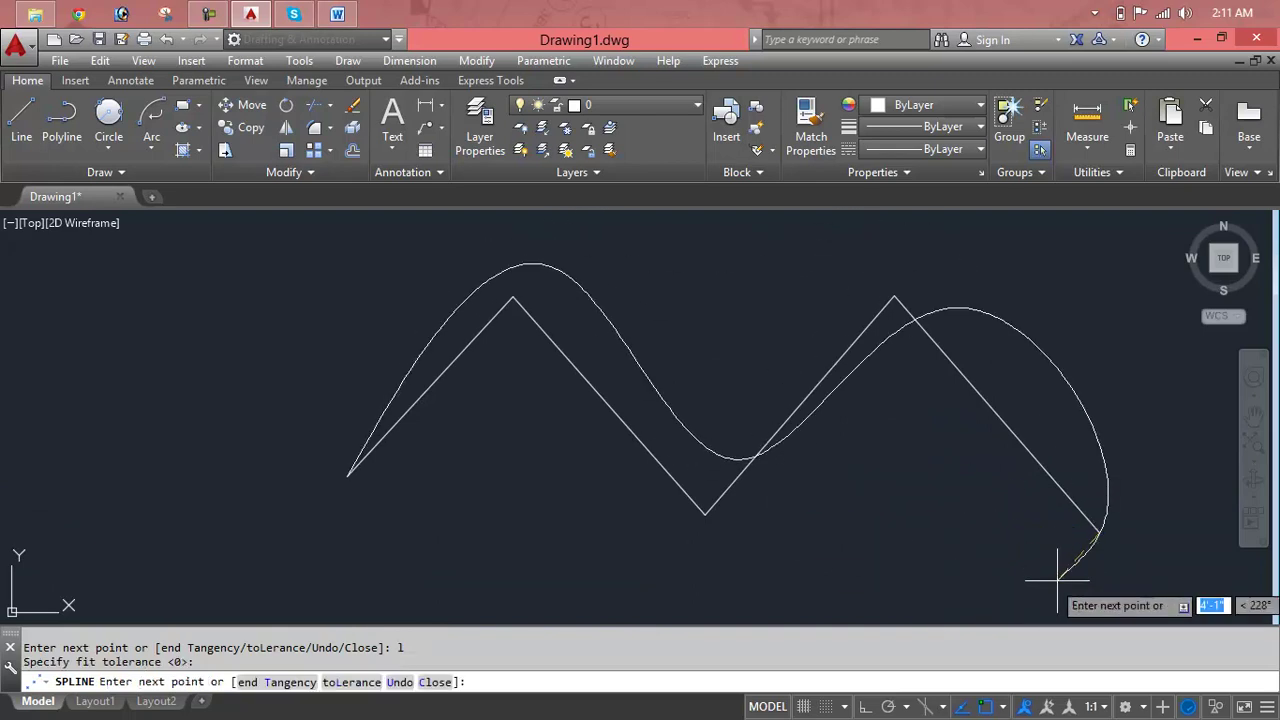
click(1148, 518)
key(Return)
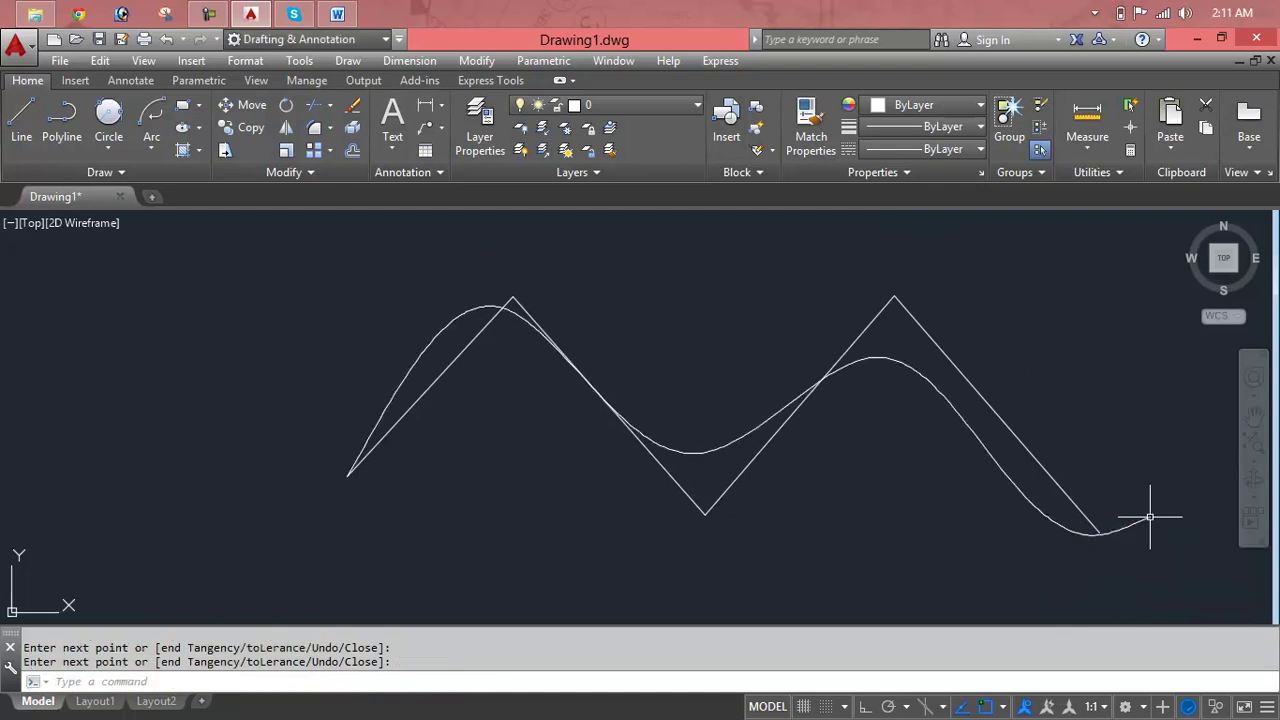
scroll(538, 620, down, 2)
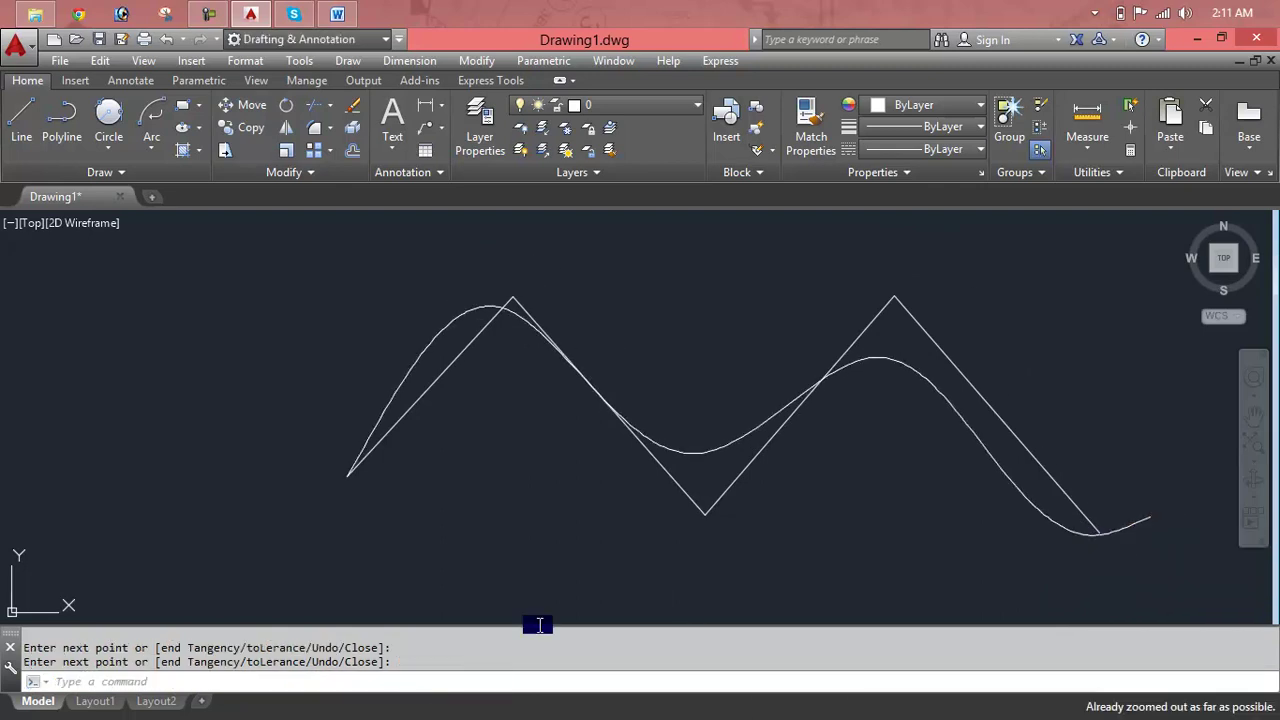
Erase the spline and the zigzag polyline together using a crossing window.
click(690, 444)
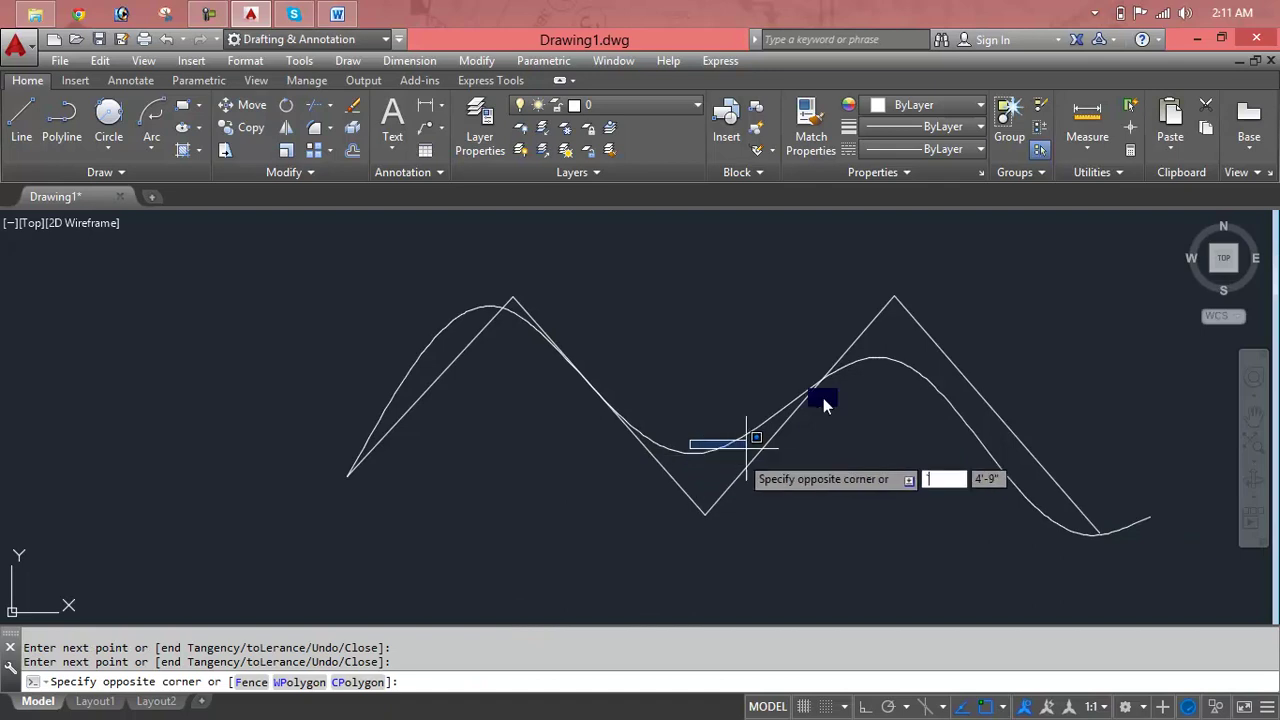
key(Escape)
key(Escape)
click(1094, 251)
click(526, 521)
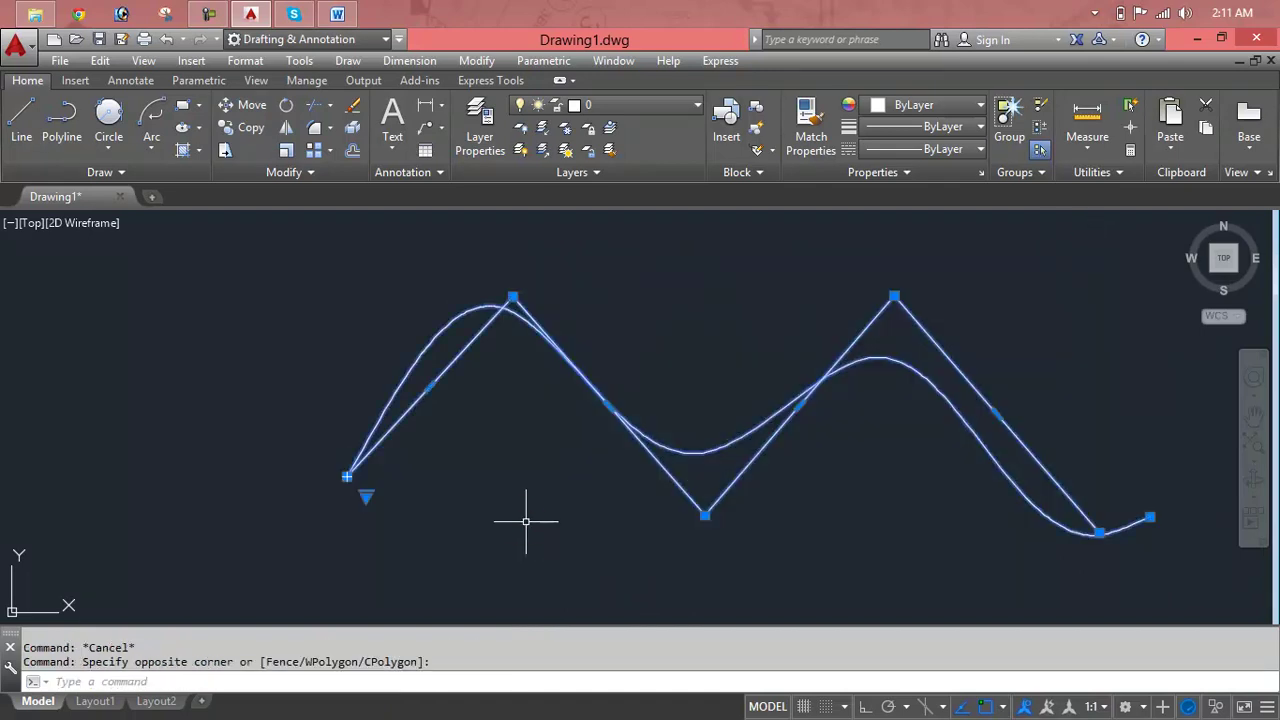
key(Delete)
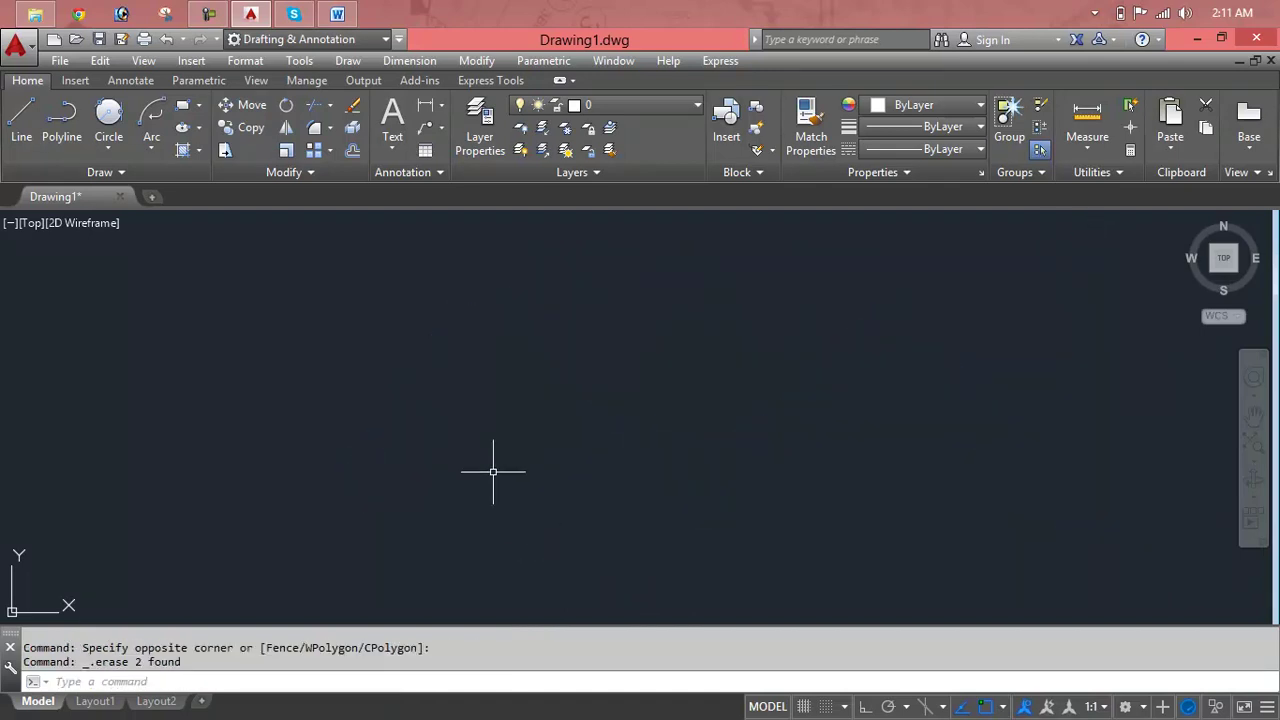
key(Escape)
key(Escape)
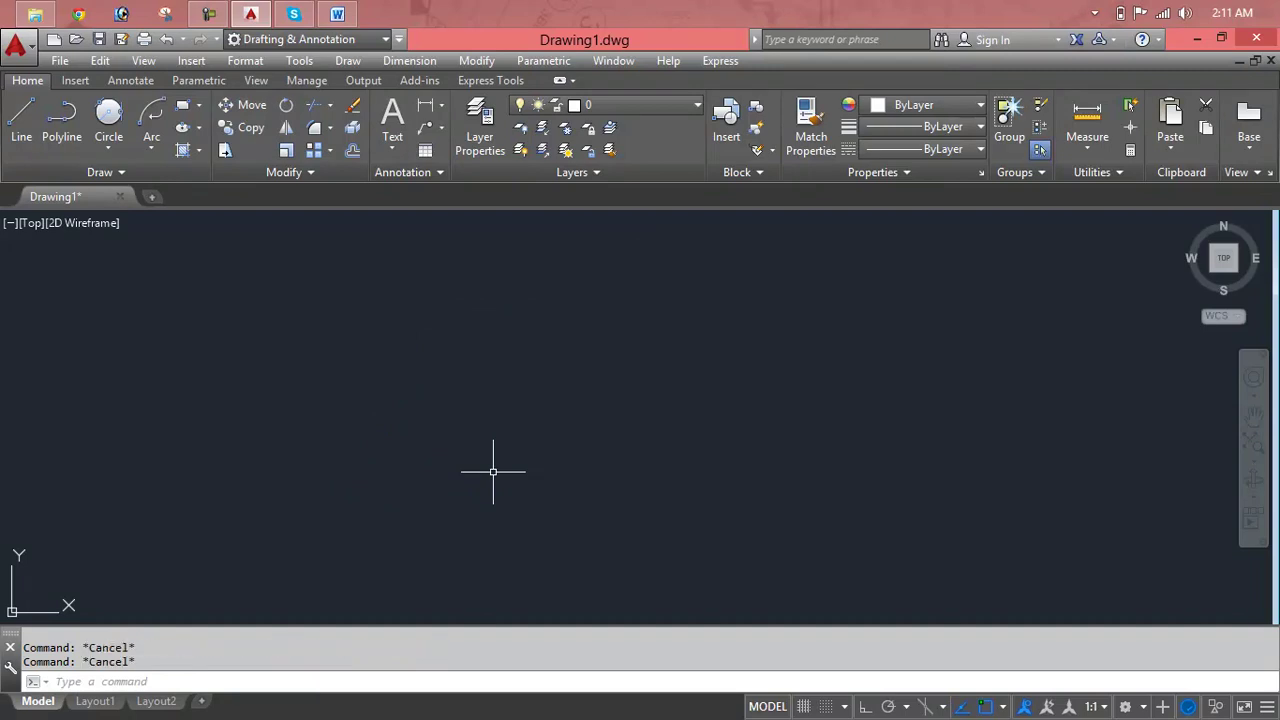